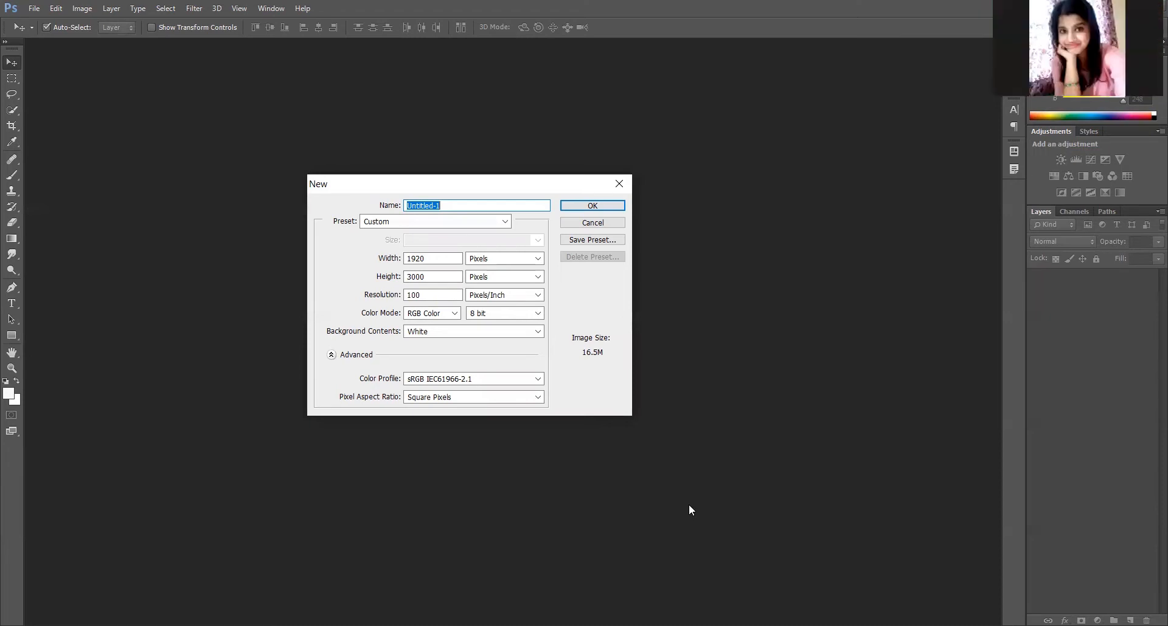
# - Create a 1920 x 3000 pixel RGB document at 100 pixels/inch with a white background and fit it on screen
pyautogui.click(428, 258)
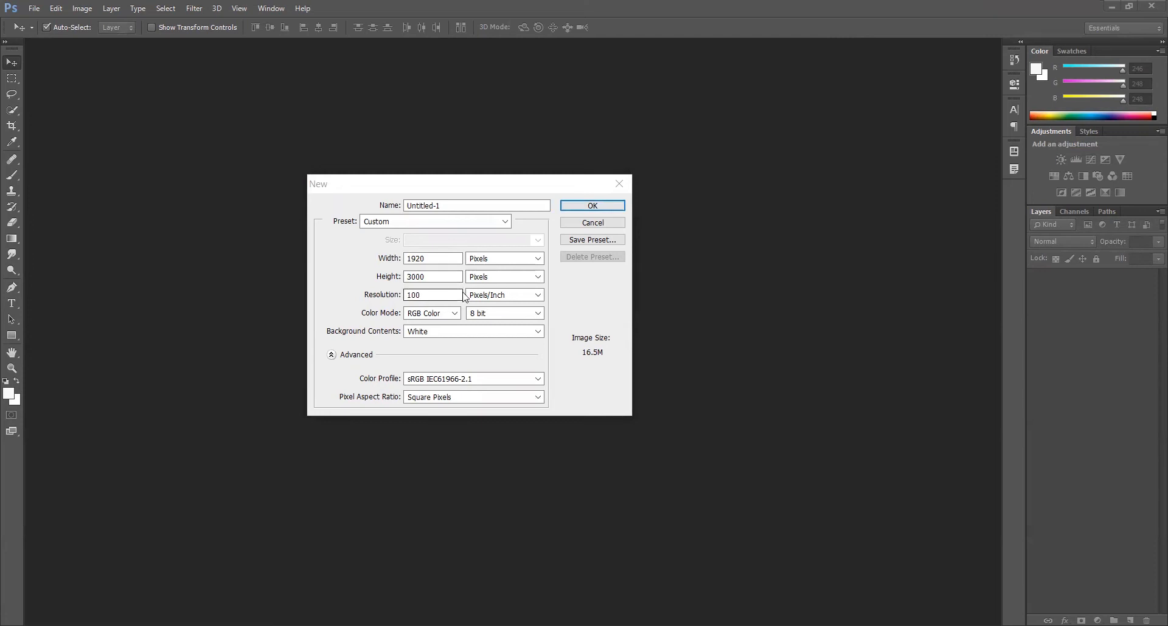
pyautogui.click(572, 208)
pyautogui.click(587, 206)
pyautogui.click(588, 207)
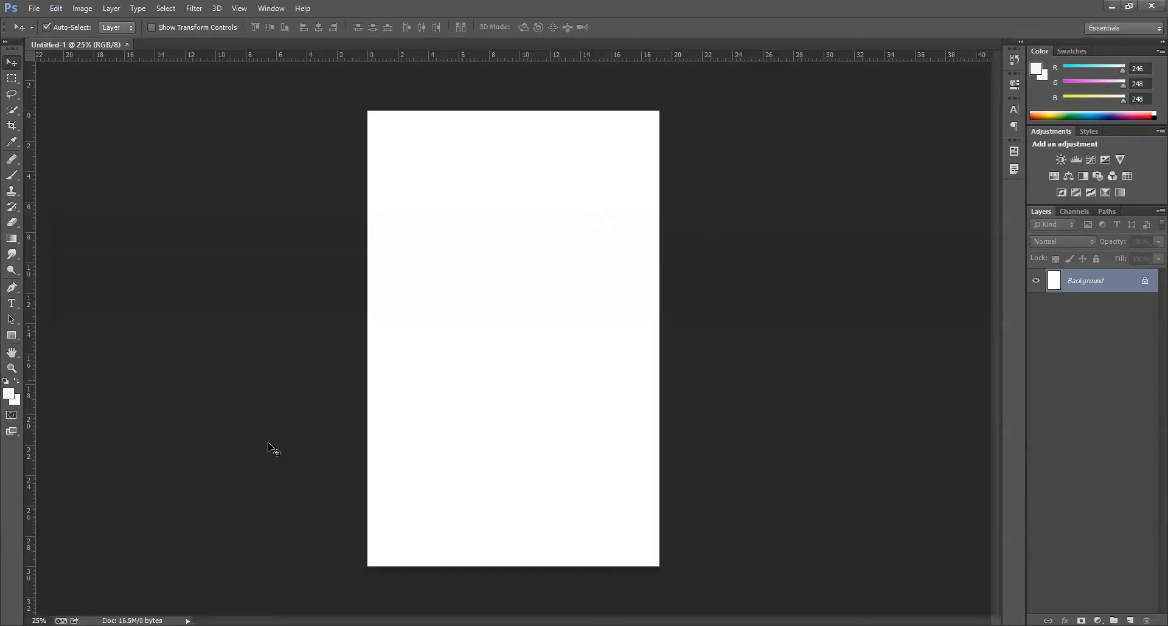
pyautogui.hotkey('ctrl', '0')
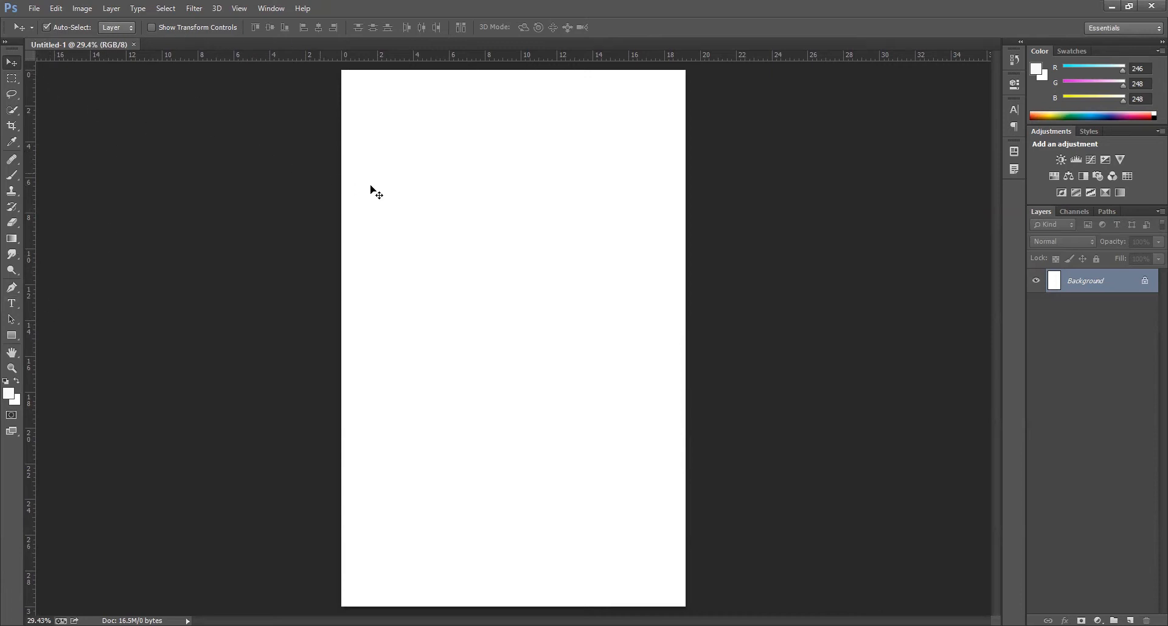
# - Toggle the rulers off and on, and display the grid over the canvas before hiding it again
pyautogui.hotkey('ctrl', 'r')
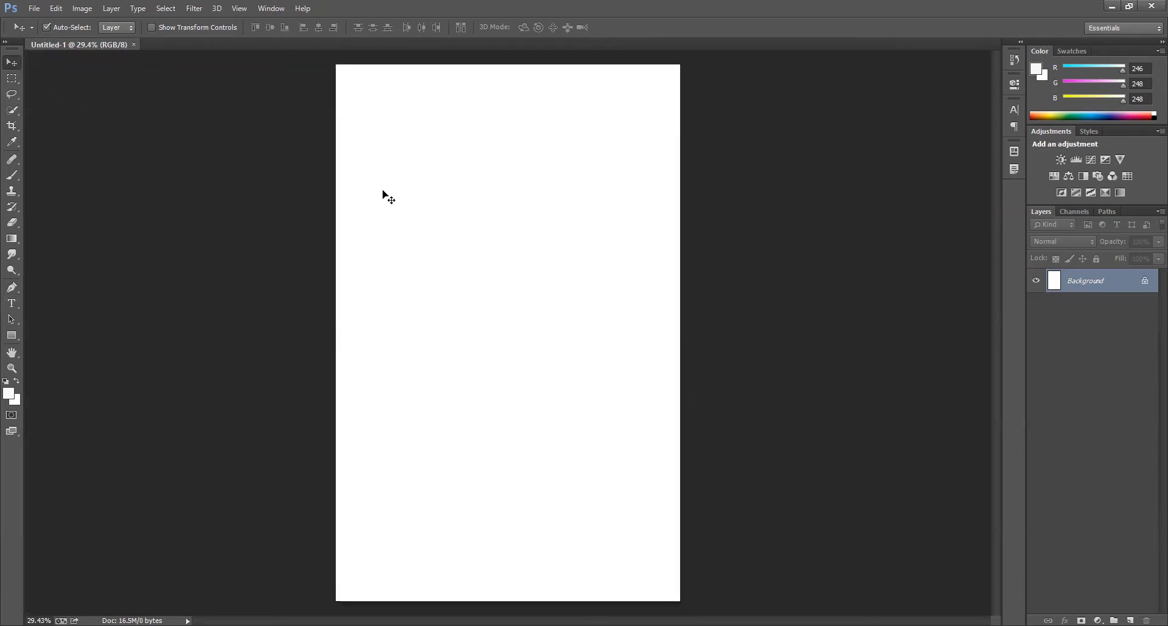
pyautogui.hotkey('ctrl', 'r')
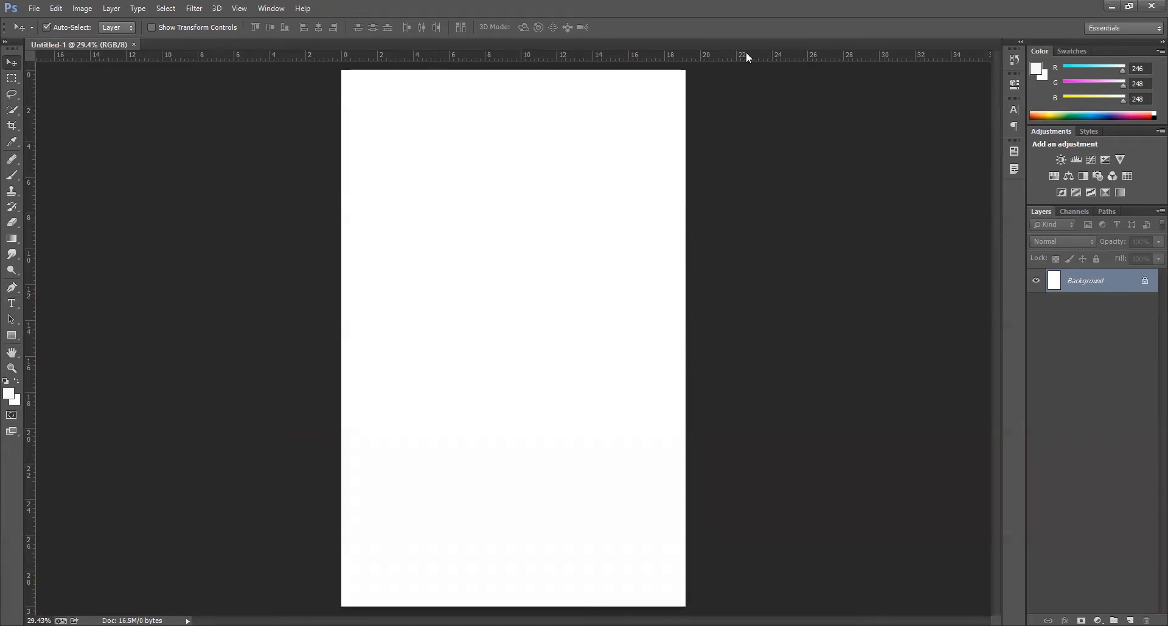
pyautogui.click(239, 9)
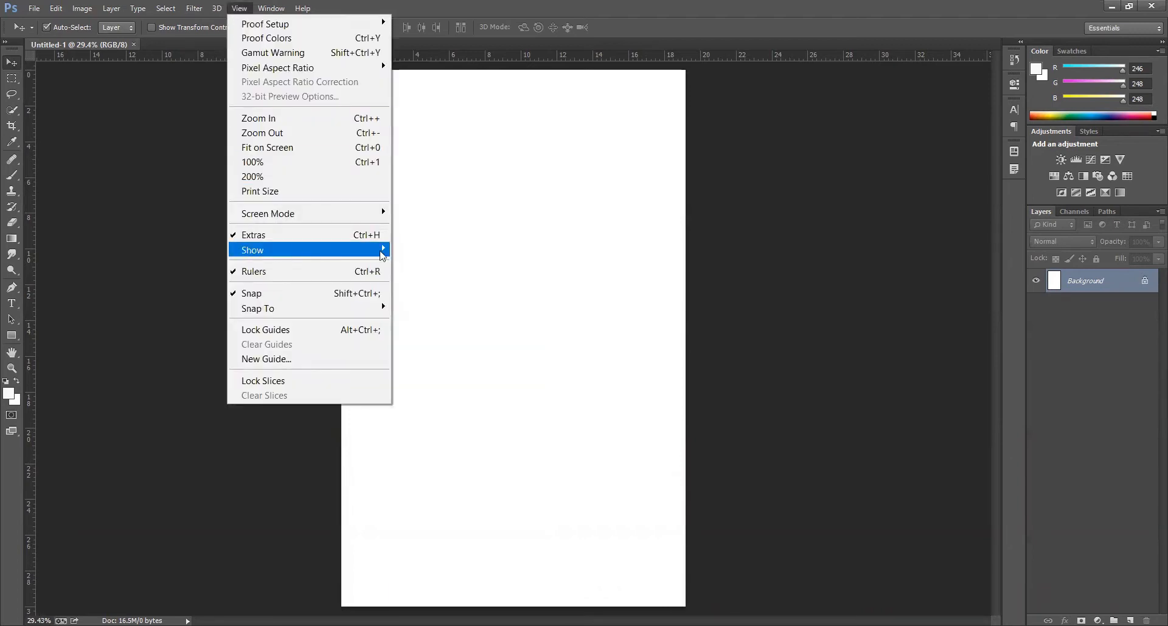
pyautogui.moveTo(382, 255)
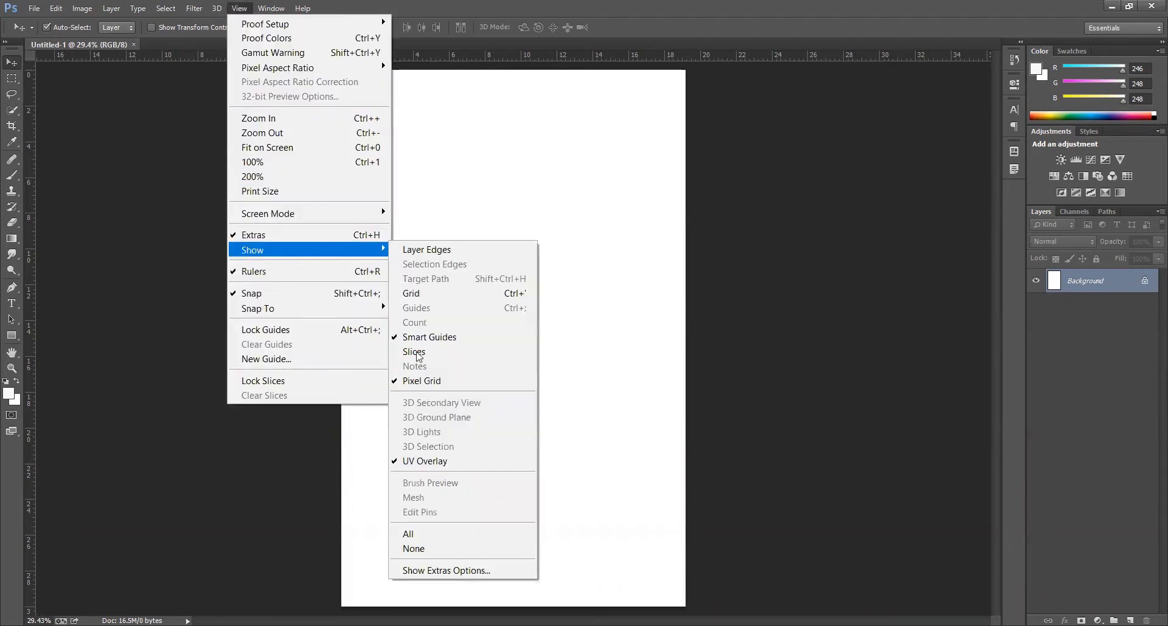
pyautogui.click(422, 297)
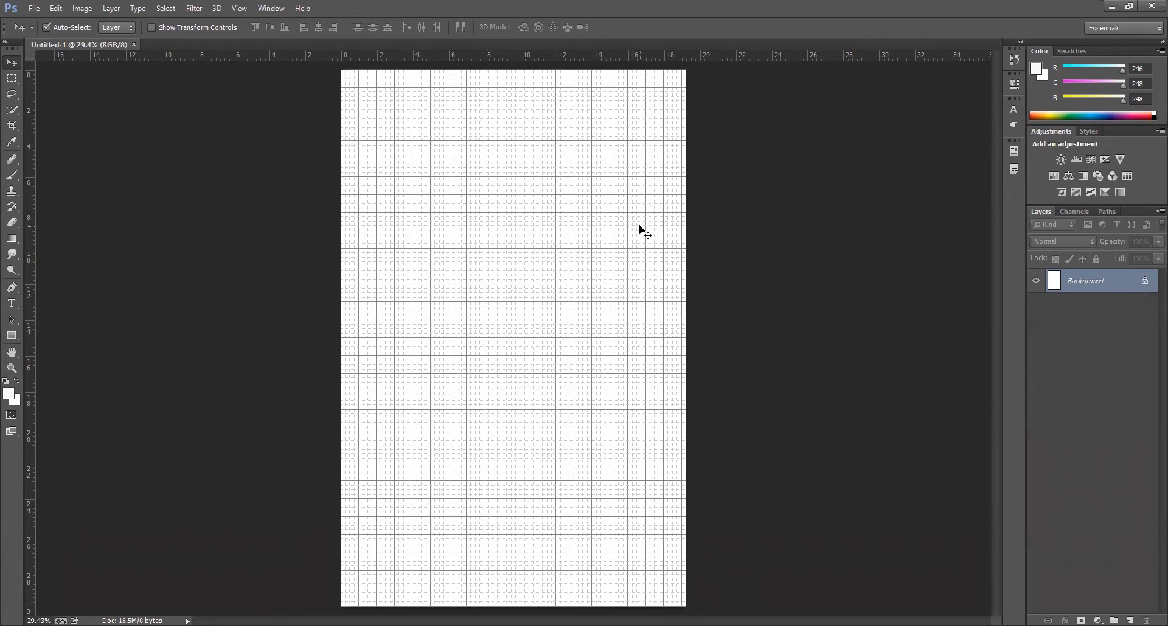
pyautogui.hotkey('ctrl', '+')
pyautogui.hotkey('ctrl', '+')
pyautogui.scroll(2, 644, 250)
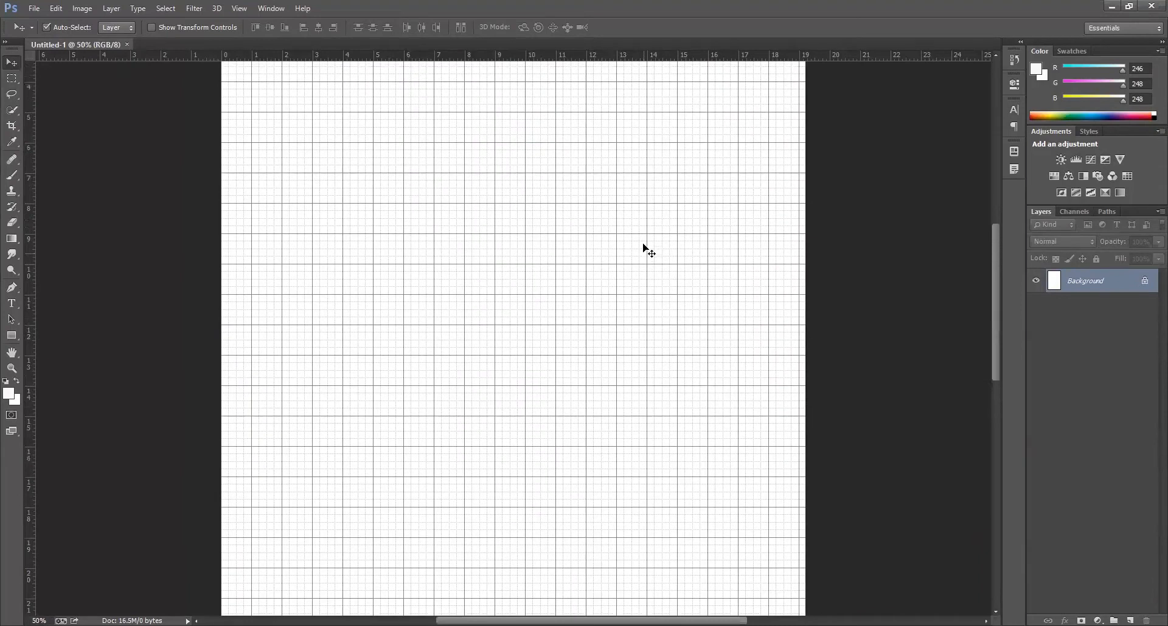
pyautogui.scroll(3, 643, 244)
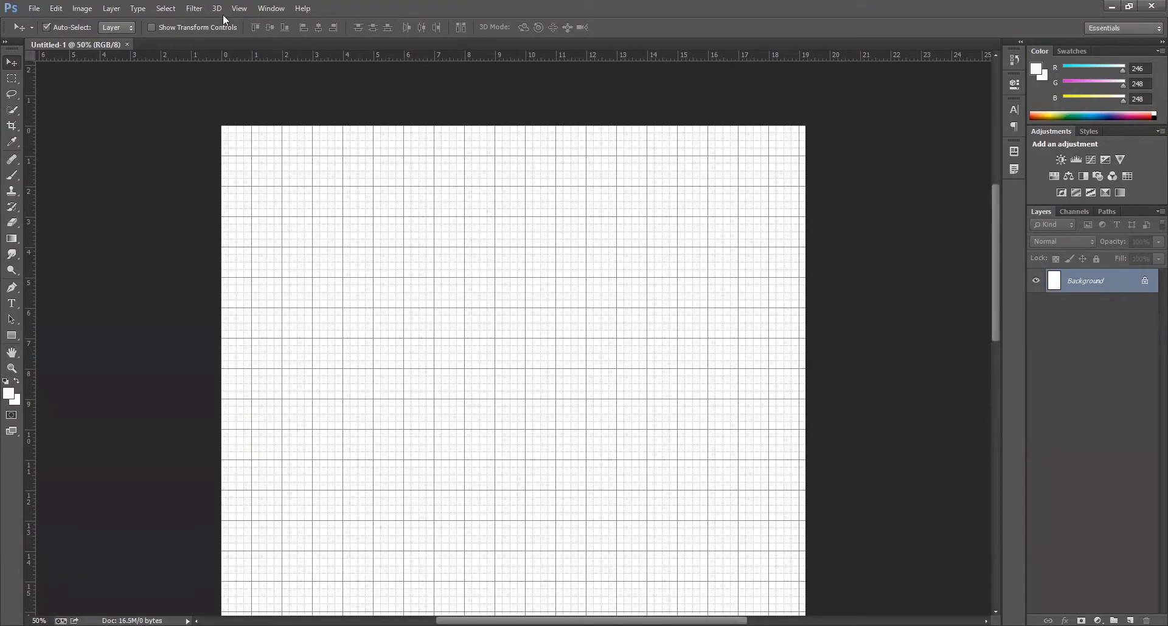
pyautogui.click(242, 8)
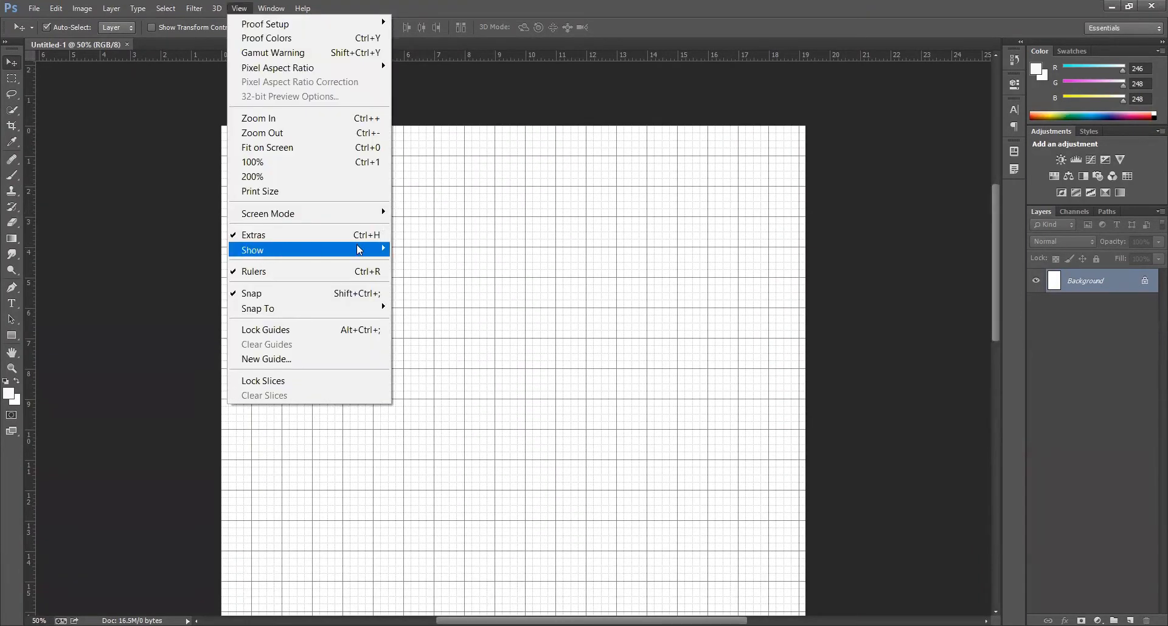
pyautogui.moveTo(357, 250)
pyautogui.click(400, 295)
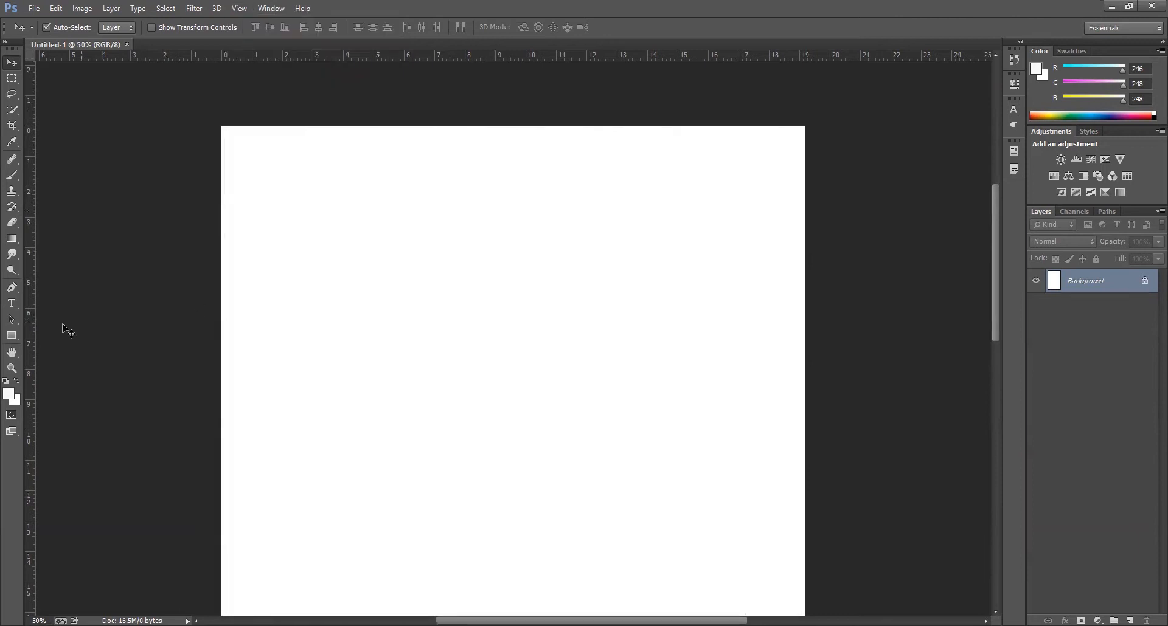
# - Create an 1100 x 100 px rectangle shape on the canvas and fill it with dark blue
pyautogui.click(12, 341)
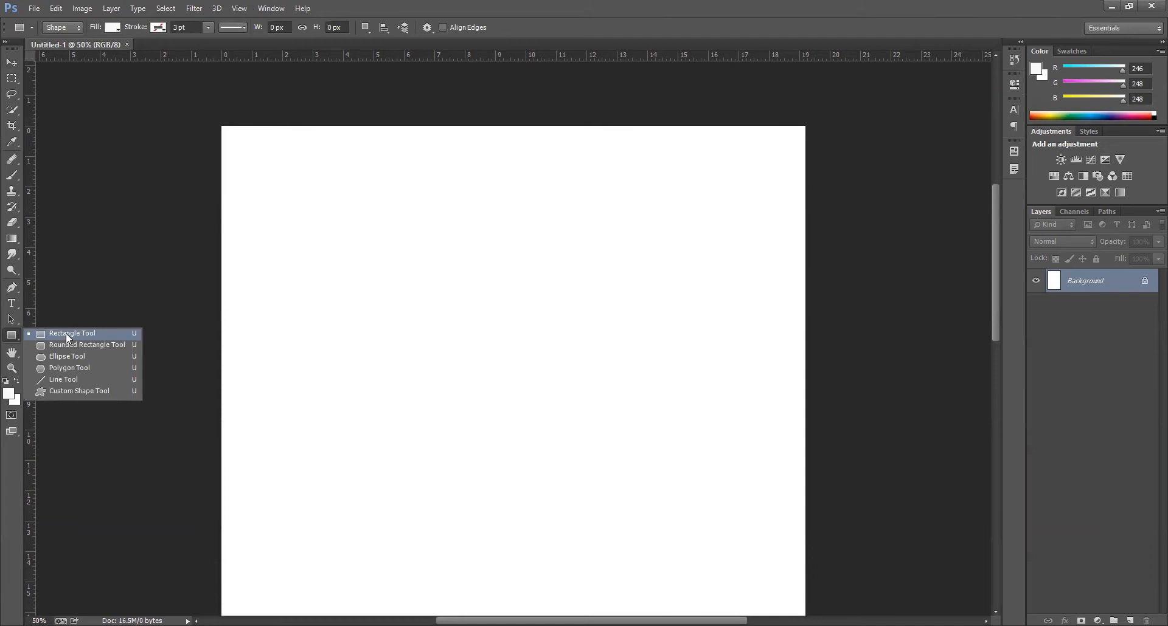
pyautogui.click(66, 333)
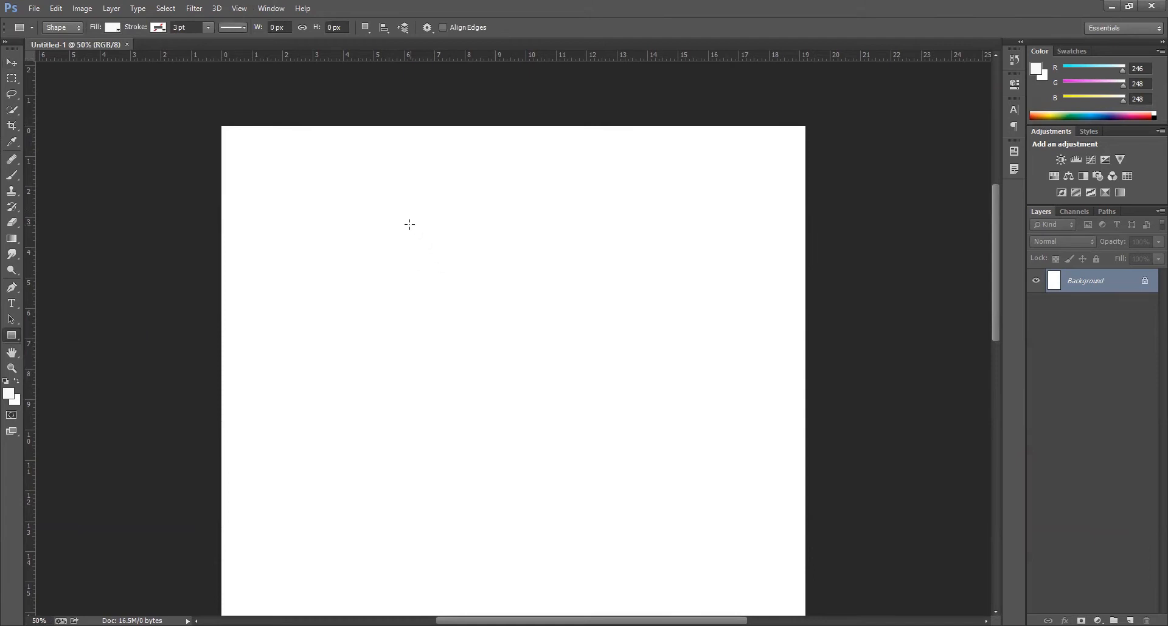
pyautogui.click(379, 254)
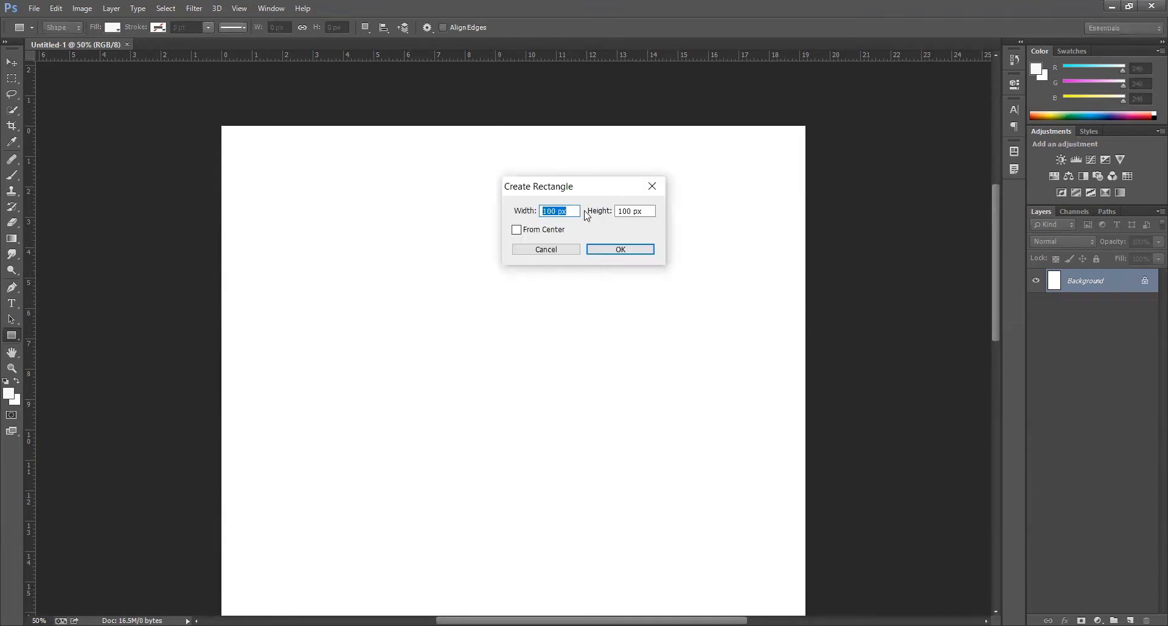
pyautogui.write('110')
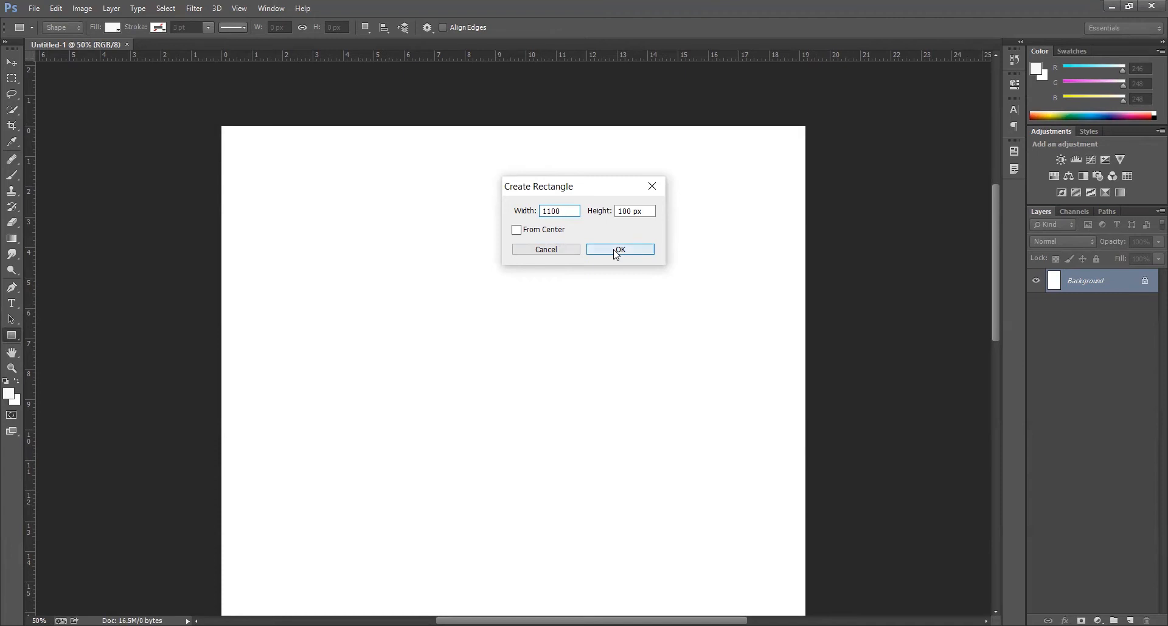
pyautogui.click(616, 250)
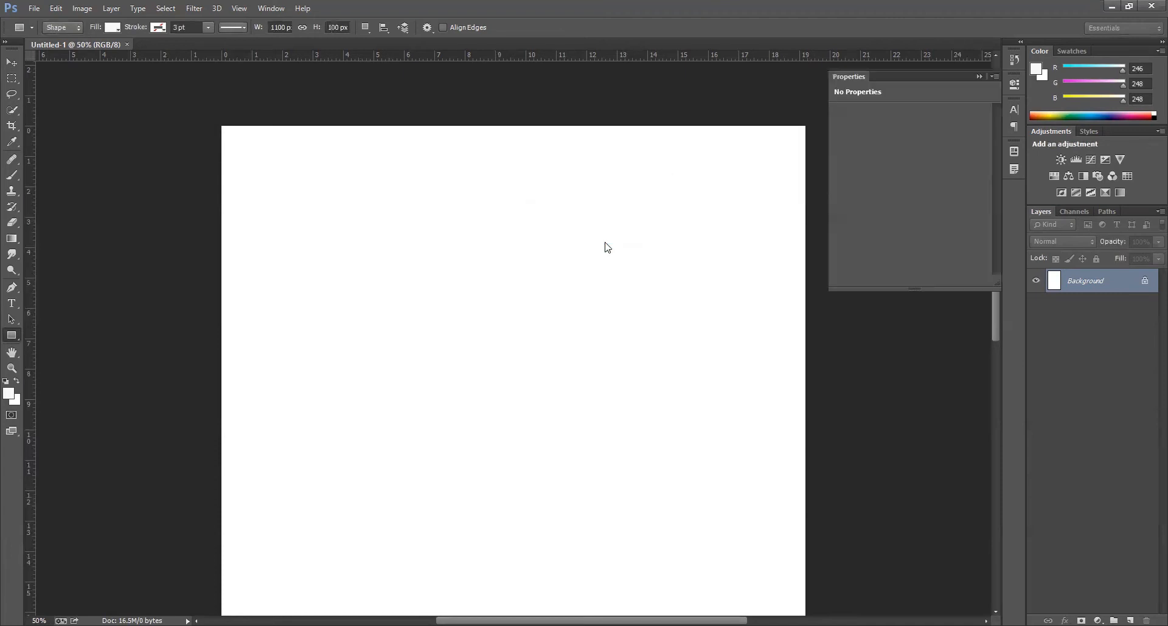
pyautogui.click(112, 28)
pyautogui.click(72, 87)
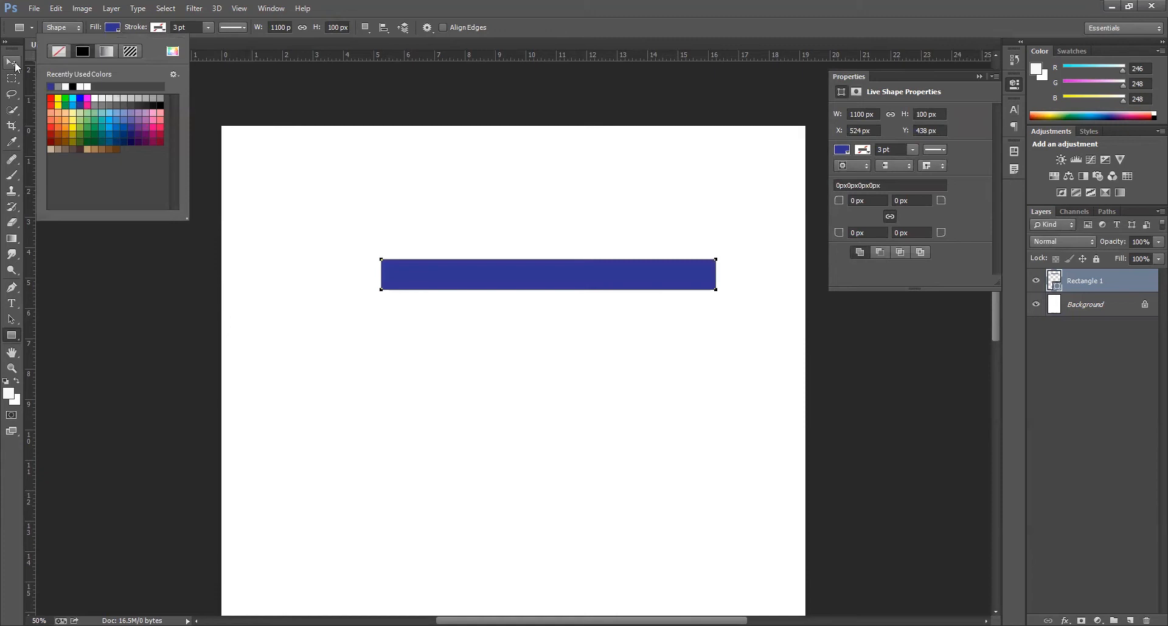
# - Center the blue rectangle horizontally on the canvas
pyautogui.click(14, 66)
pyautogui.click(976, 77)
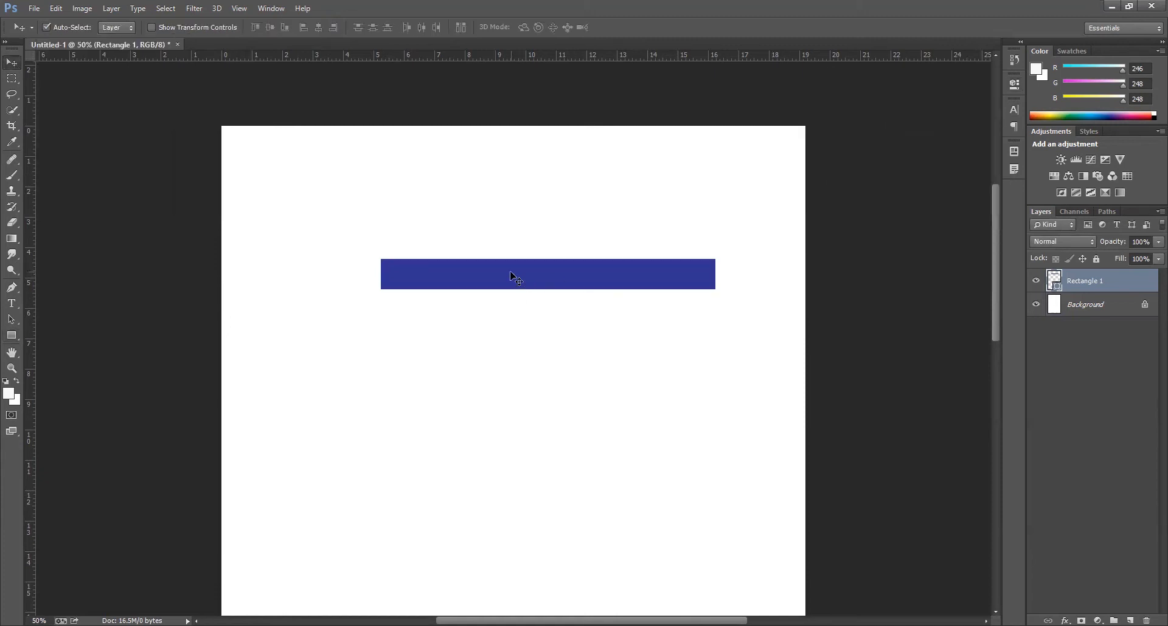
pyautogui.hotkey('ctrl', 'a')
pyautogui.click(318, 27)
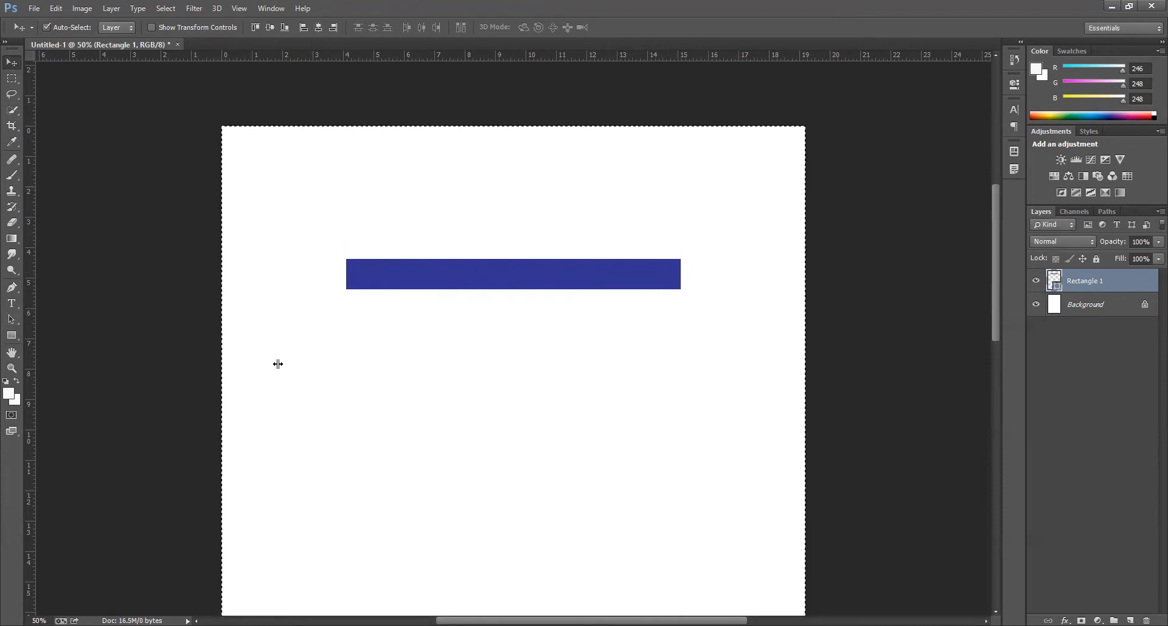
# - Place vertical guides at the rectangle's left and right edges, and hide the rectangle's layer
pyautogui.moveTo(326, 373); pyautogui.dragTo(345, 378)
pyautogui.moveTo(664, 351); pyautogui.dragTo(680, 358)
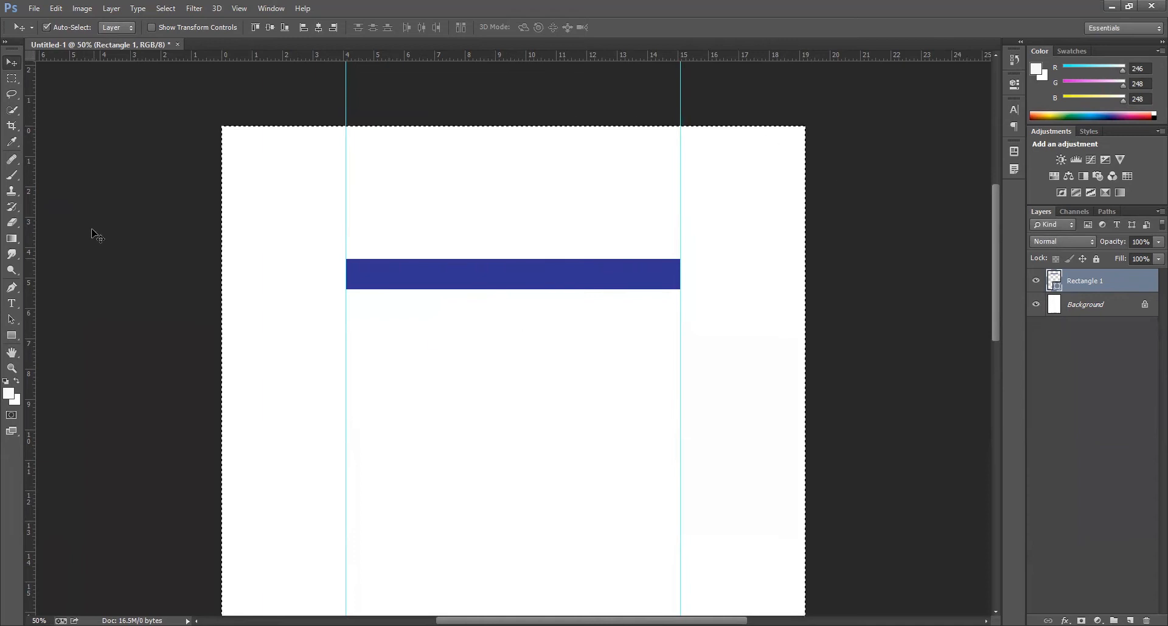
pyautogui.hotkey('ctrl', 'd')
pyautogui.click(1037, 281)
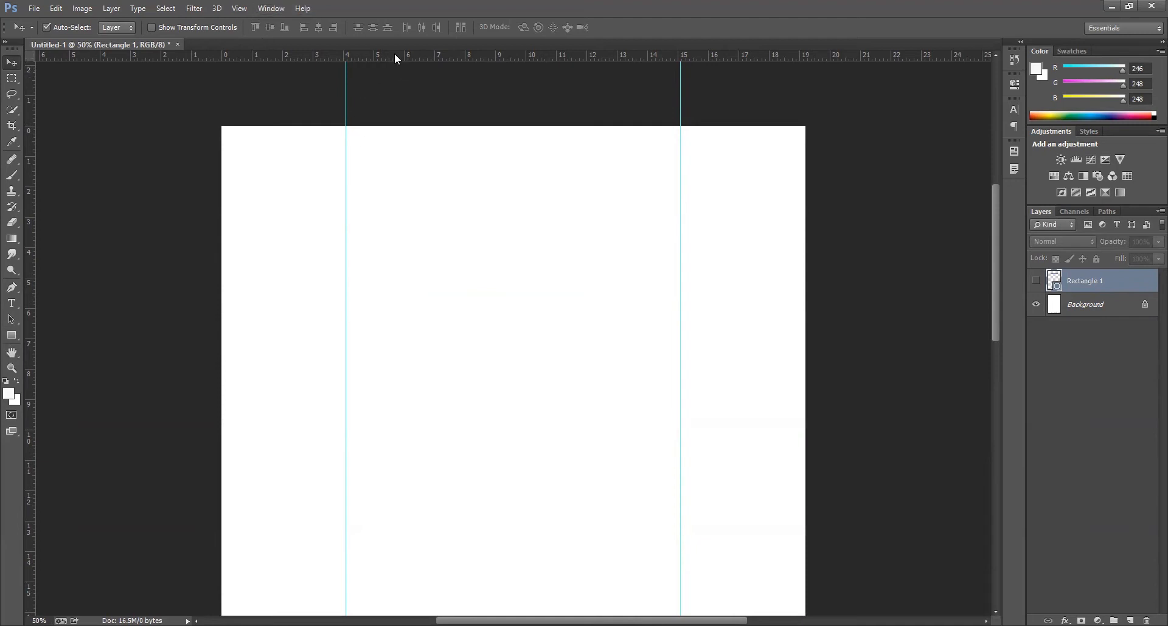
# - Add a horizontal guide one grid square below the canvas's upper edge, using the temporarily displayed grid
pyautogui.click(271, 10)
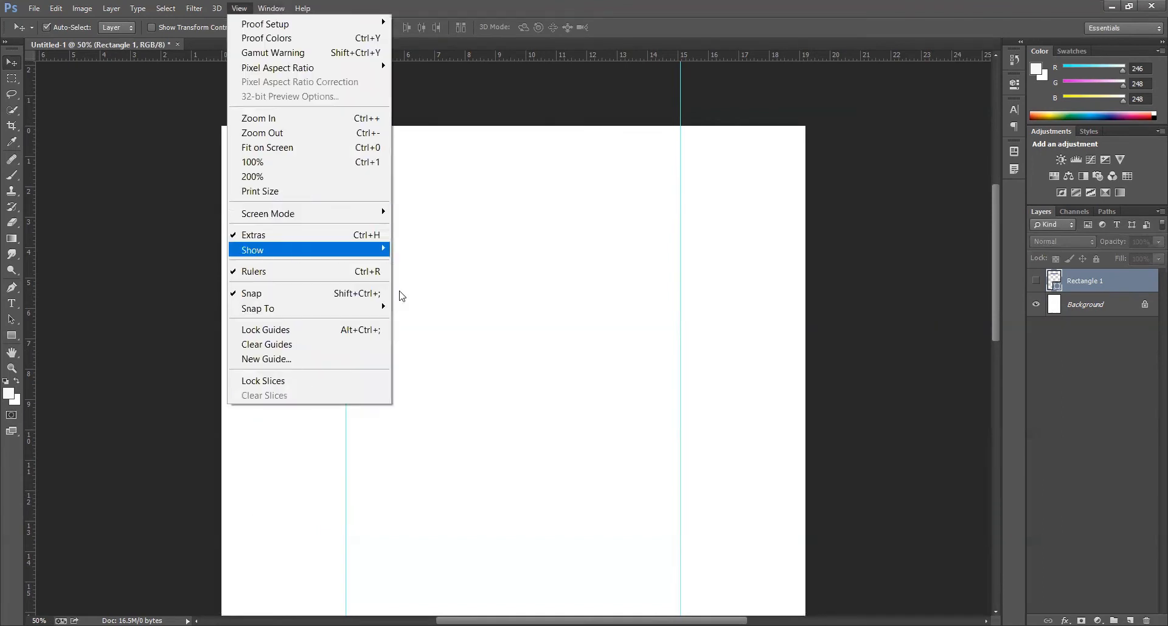
pyautogui.click(401, 106)
pyautogui.hotkey('ctrl', "'")
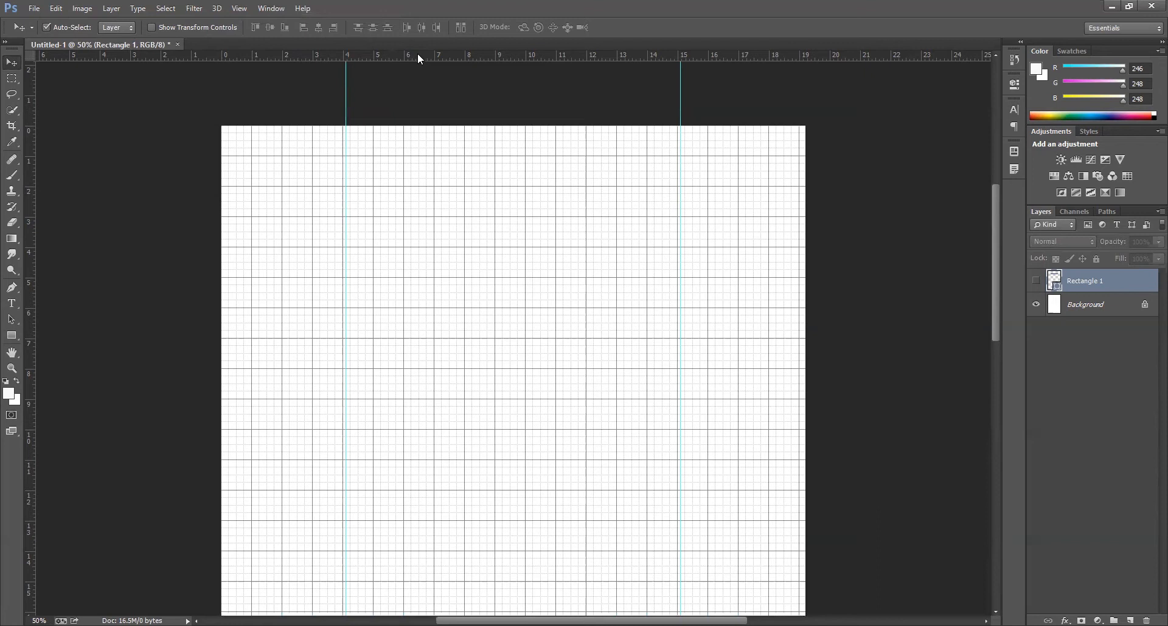
pyautogui.moveTo(417, 156); pyautogui.dragTo(417, 156)
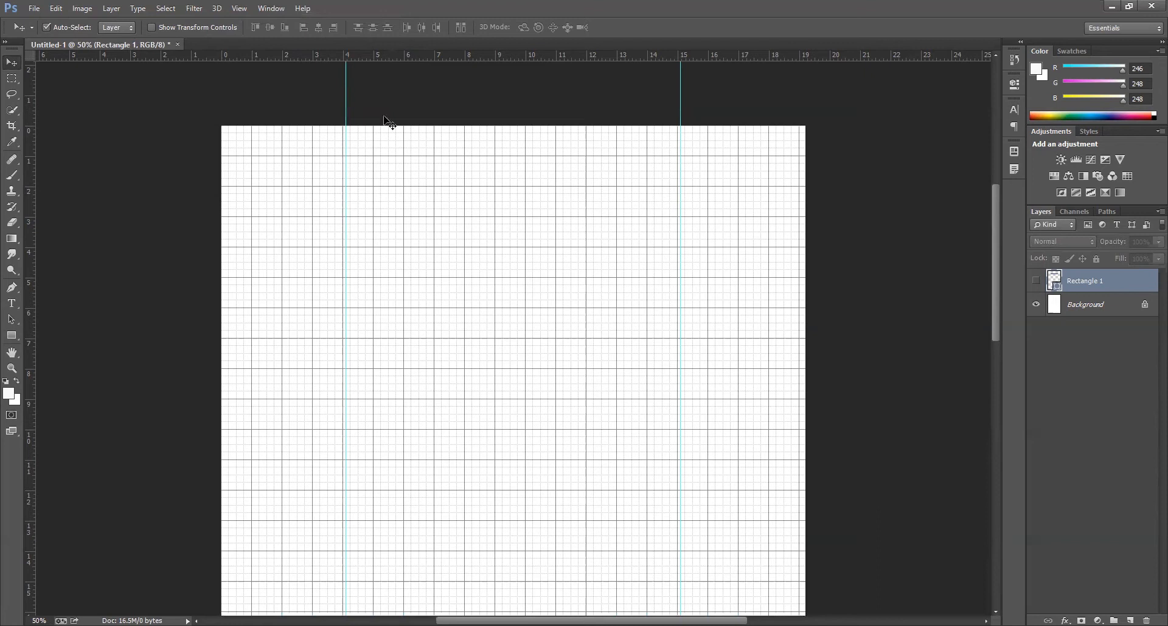
pyautogui.click(243, 10)
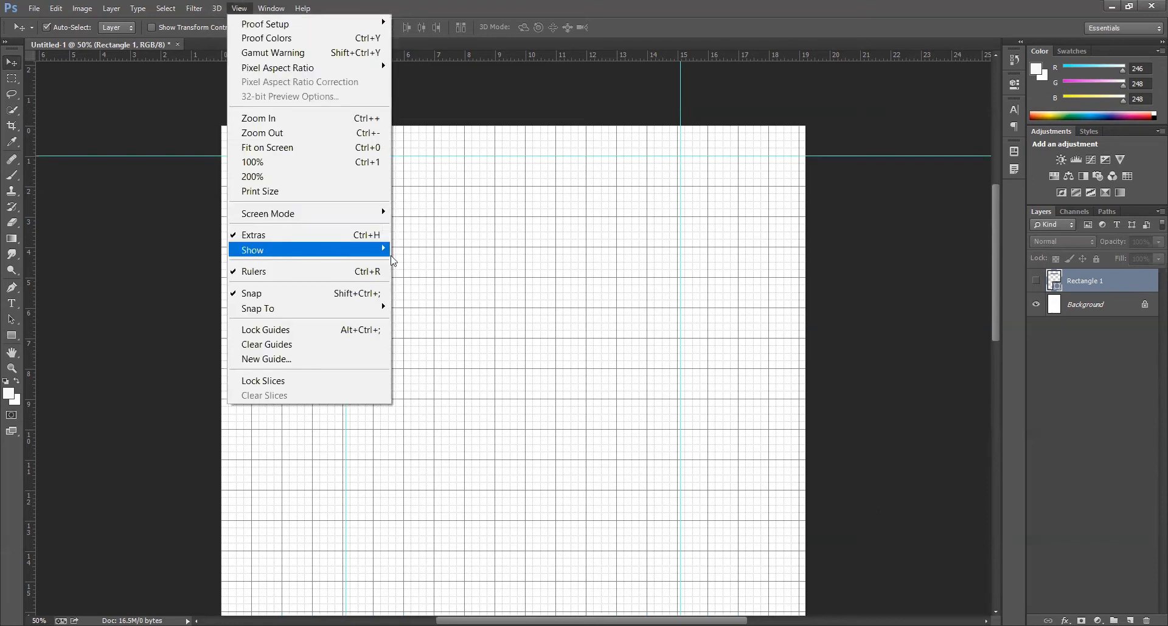
pyautogui.moveTo(389, 255)
pyautogui.click(403, 292)
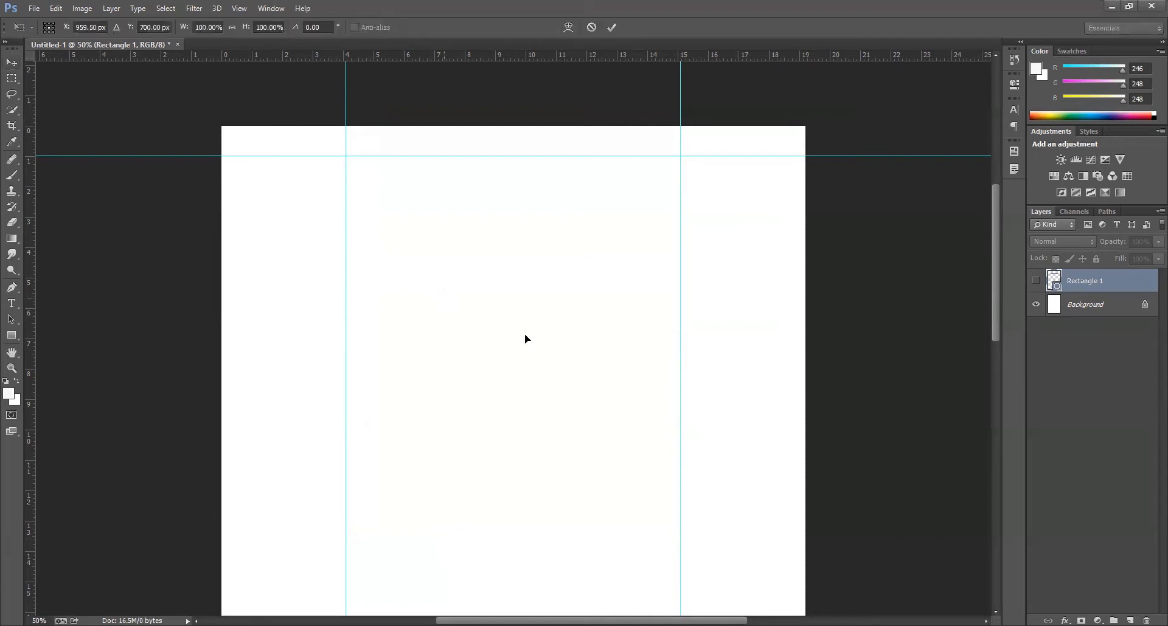
# - Scale the placed my logo-01 image to about 33% and align its text with the left vertical guide near the page's top
pyautogui.moveTo(521, 335); pyautogui.dragTo(432, 211)
pyautogui.moveTo(591, 290); pyautogui.dragTo(490, 224)
pyautogui.moveTo(441, 216); pyautogui.dragTo(405, 188)
pyautogui.hotkey('ctrl', '+')
pyautogui.hotkey('ctrl', '+')
pyautogui.scroll(6, 503, 231)
pyautogui.scroll(1, 502, 395)
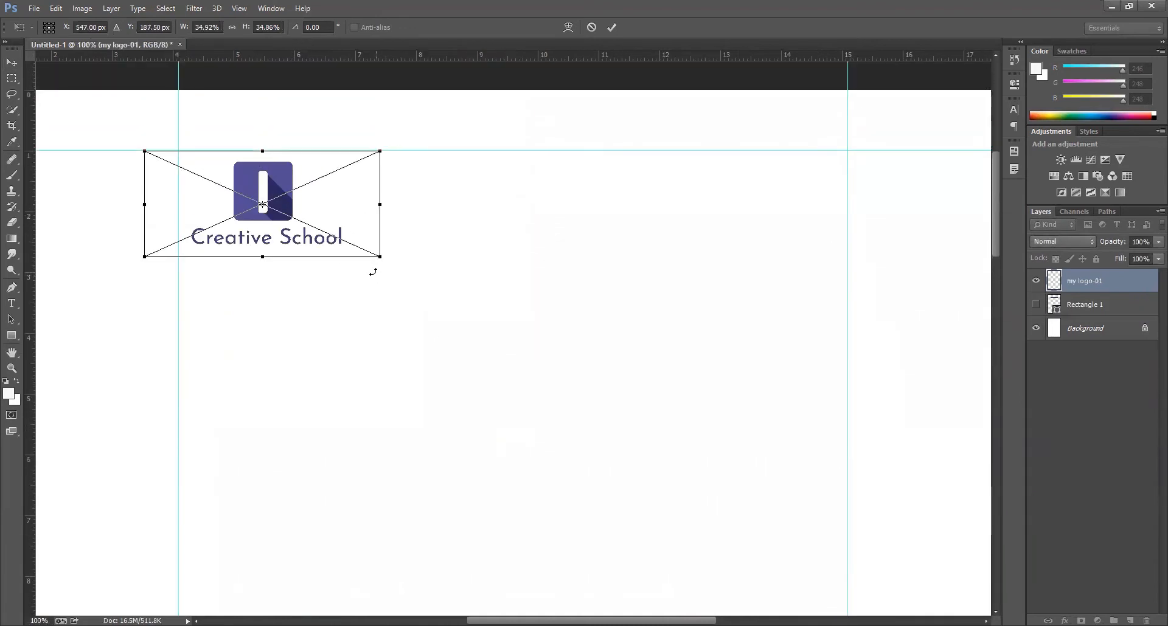
pyautogui.moveTo(382, 258); pyautogui.dragTo(372, 252)
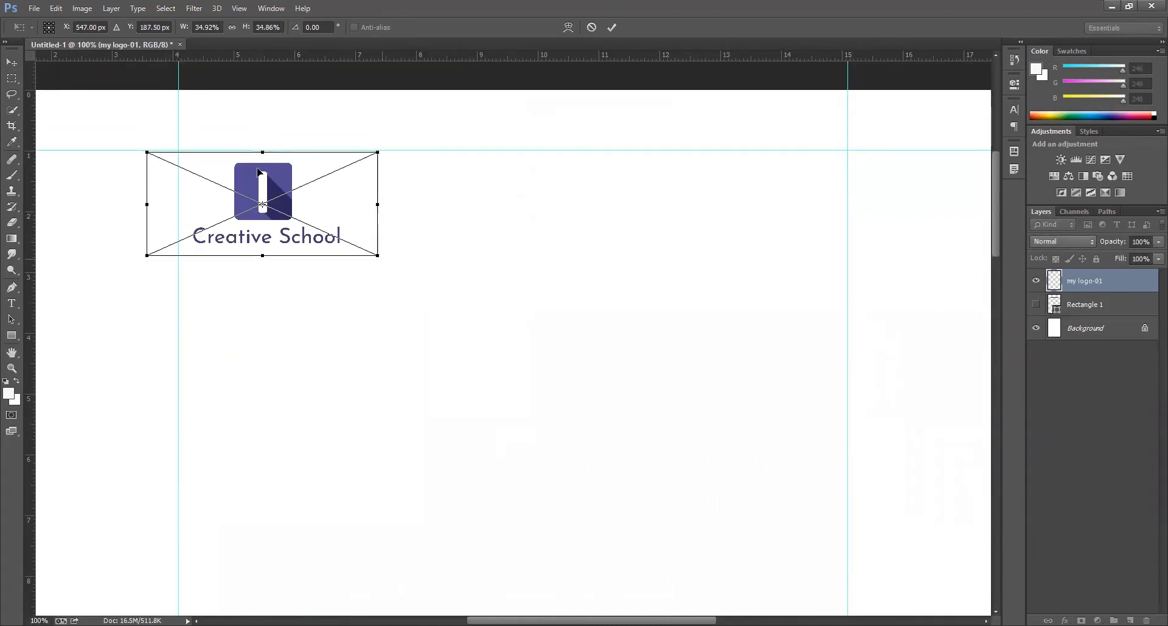
pyautogui.moveTo(262, 177); pyautogui.dragTo(246, 174)
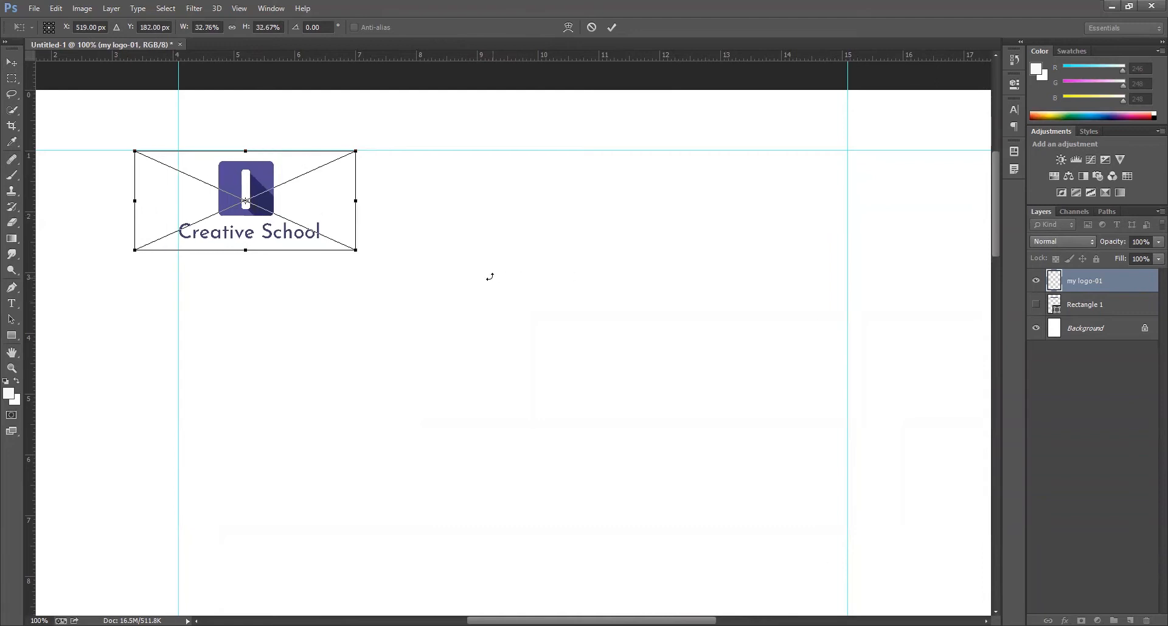
pyautogui.press('Return')
# - Move the Creative School logo up so its upper edge sits on the horizontal guide
pyautogui.click(248, 9)
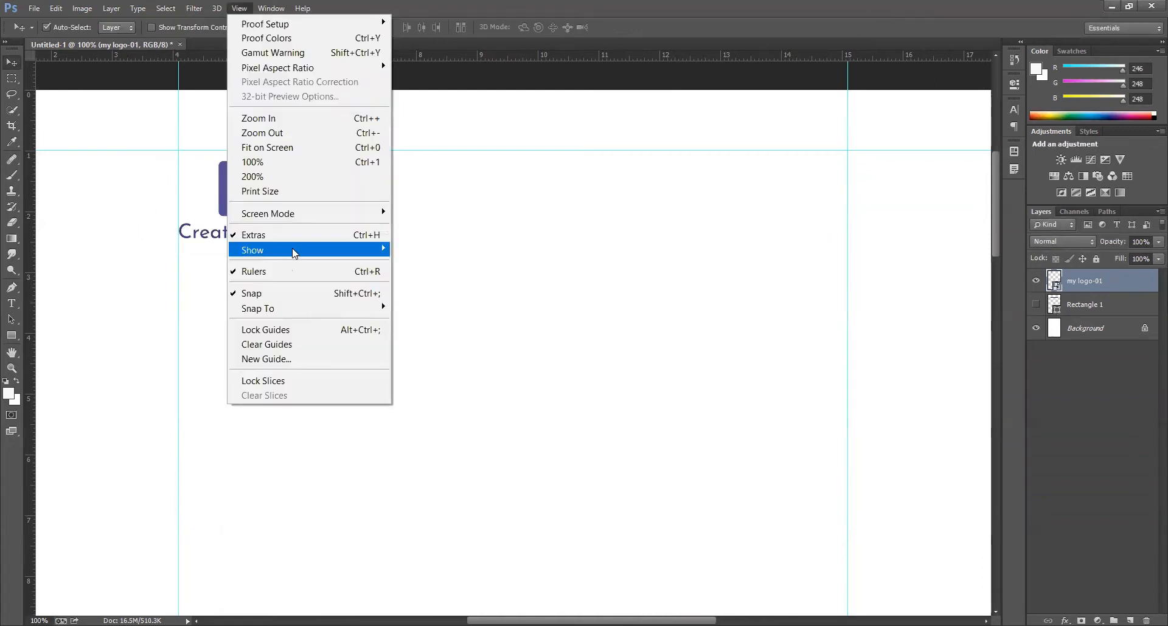
pyautogui.moveTo(309, 250)
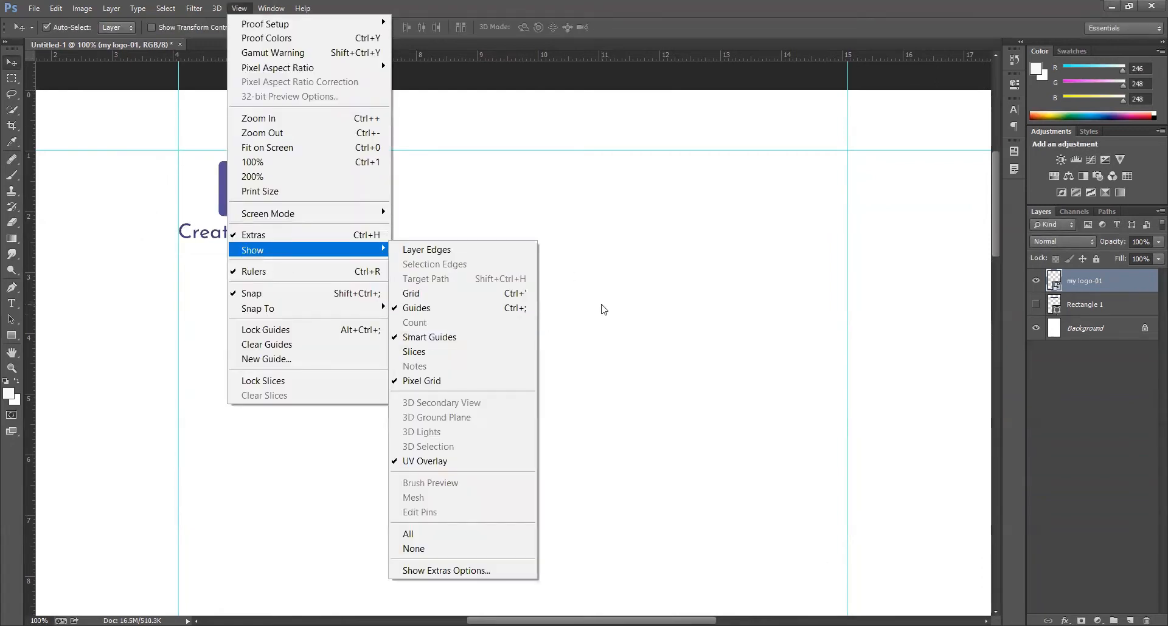
pyautogui.click(637, 285)
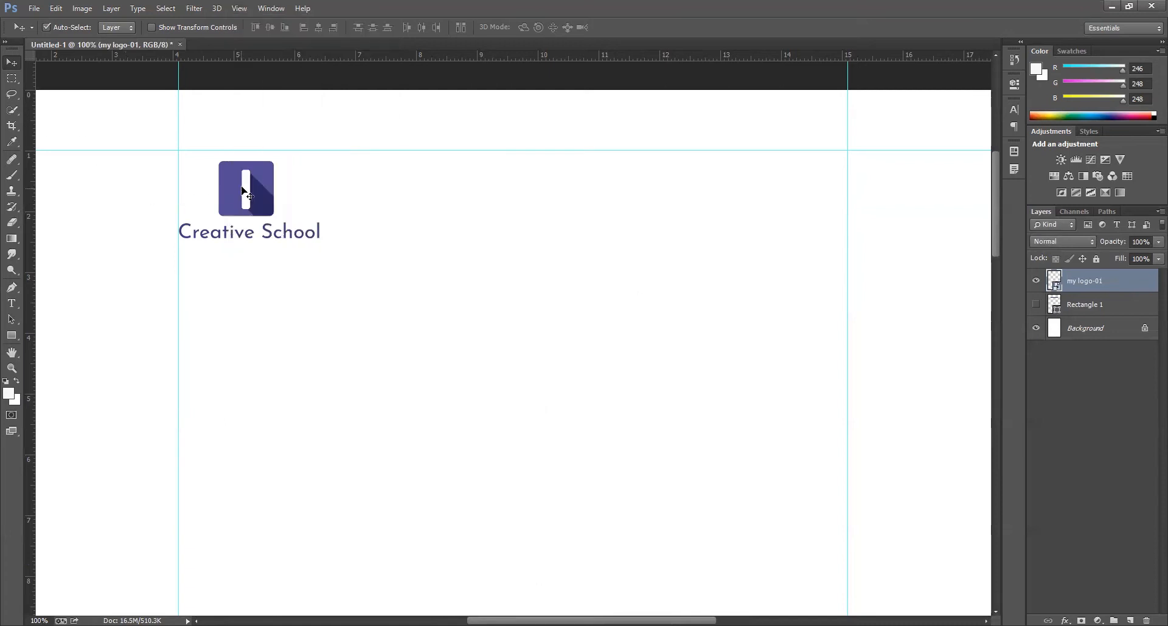
pyautogui.moveTo(242, 185); pyautogui.dragTo(243, 175)
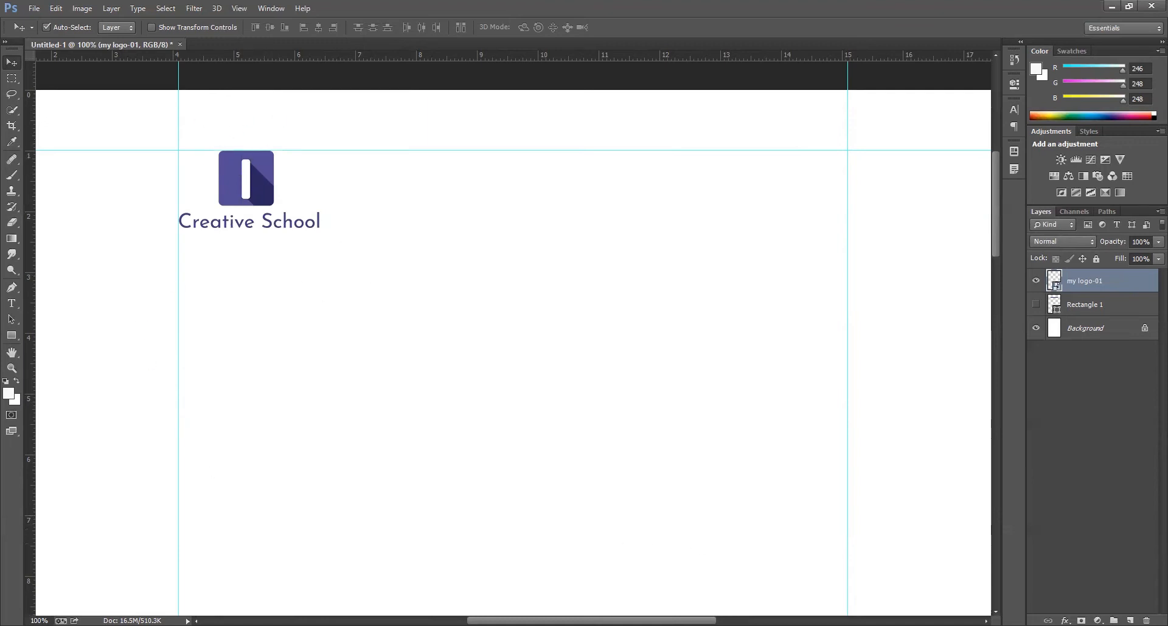
# - Add the text HOME beside the Creative School logo and enlarge it to about 20.5 pt
pyautogui.press('t')
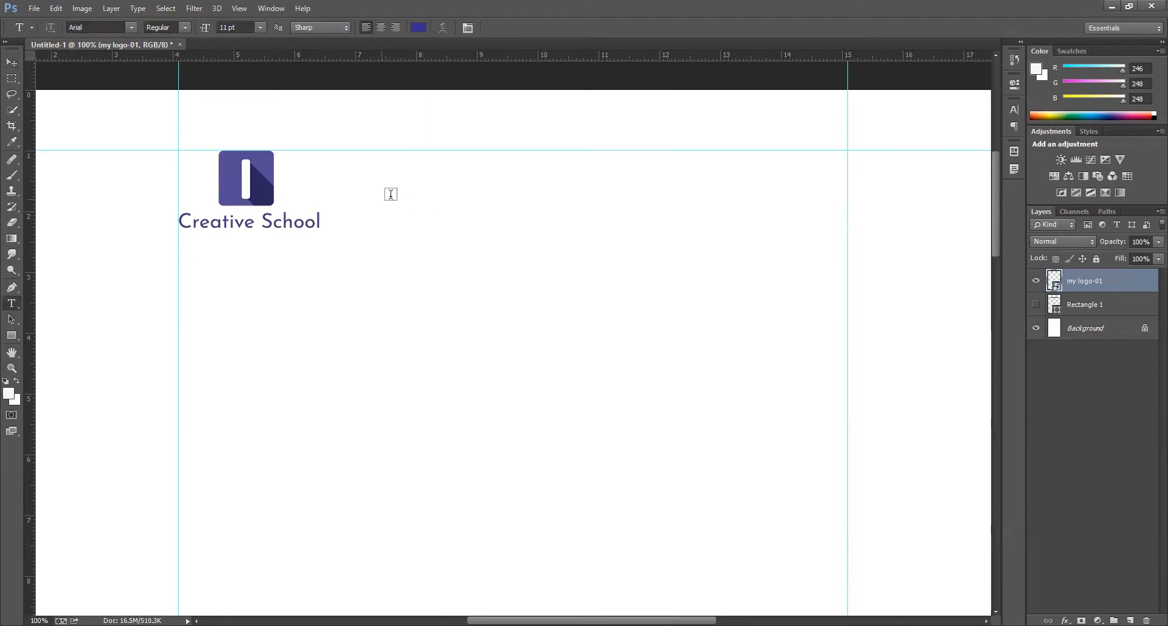
pyautogui.click(421, 200)
pyautogui.write('HOME')
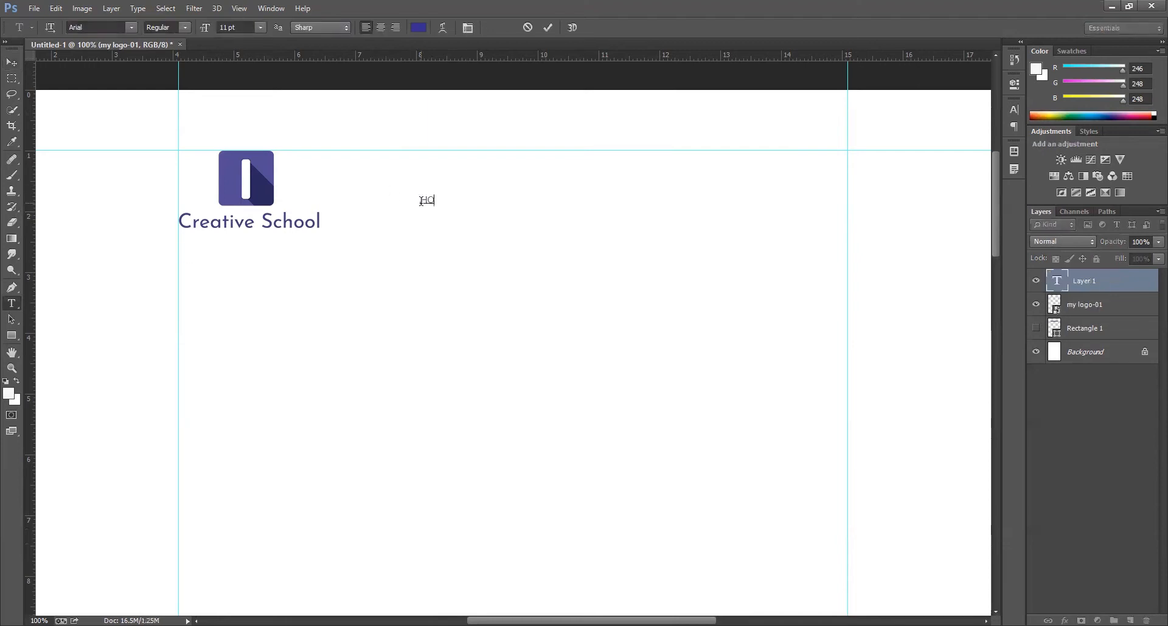
pyautogui.click(11, 64)
pyautogui.hotkey('ctrl', 't')
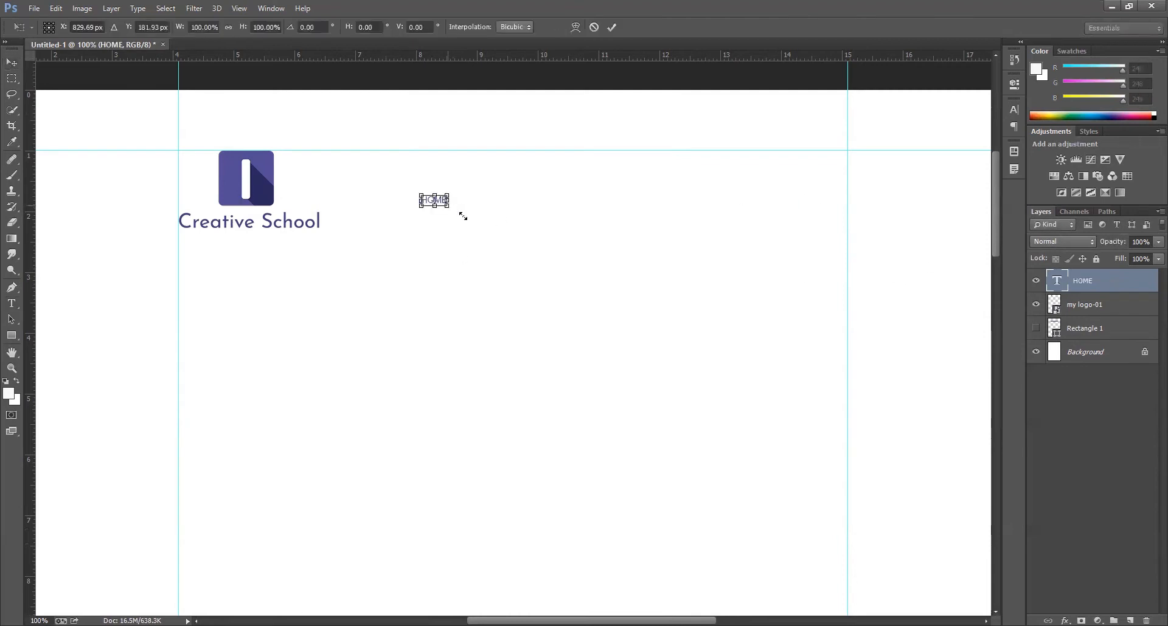
pyautogui.moveTo(458, 212); pyautogui.dragTo(464, 214)
pyautogui.press('Return')
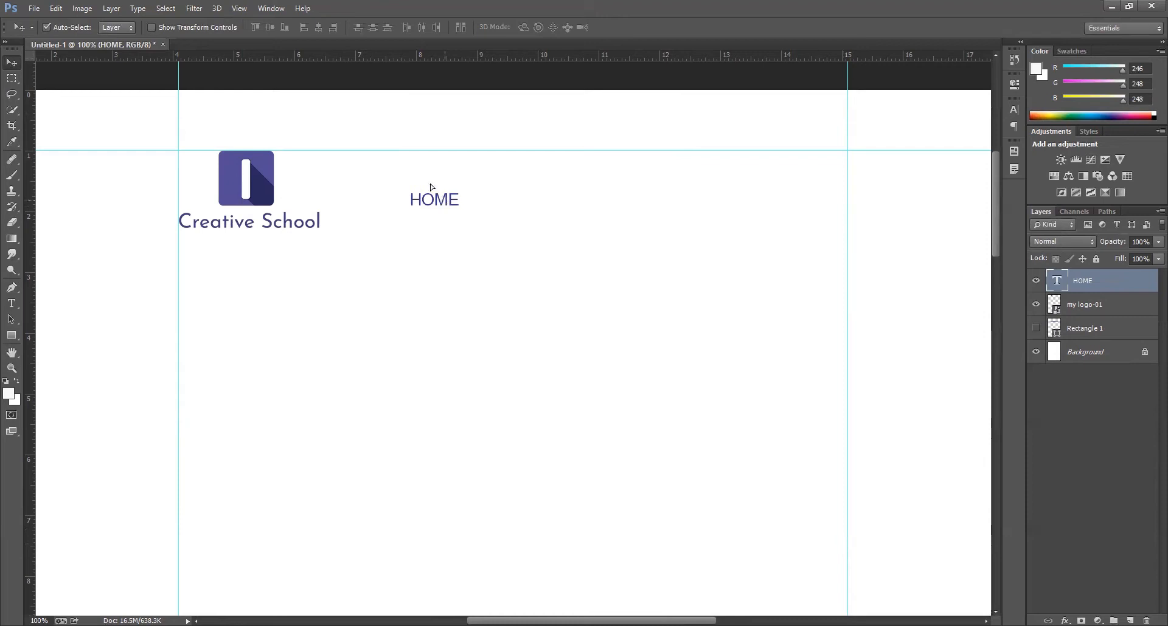
# - Move HOME slightly up and closer to the logo, and add a copy to its right reading COURSES
pyautogui.moveTo(440, 205); pyautogui.dragTo(496, 184)
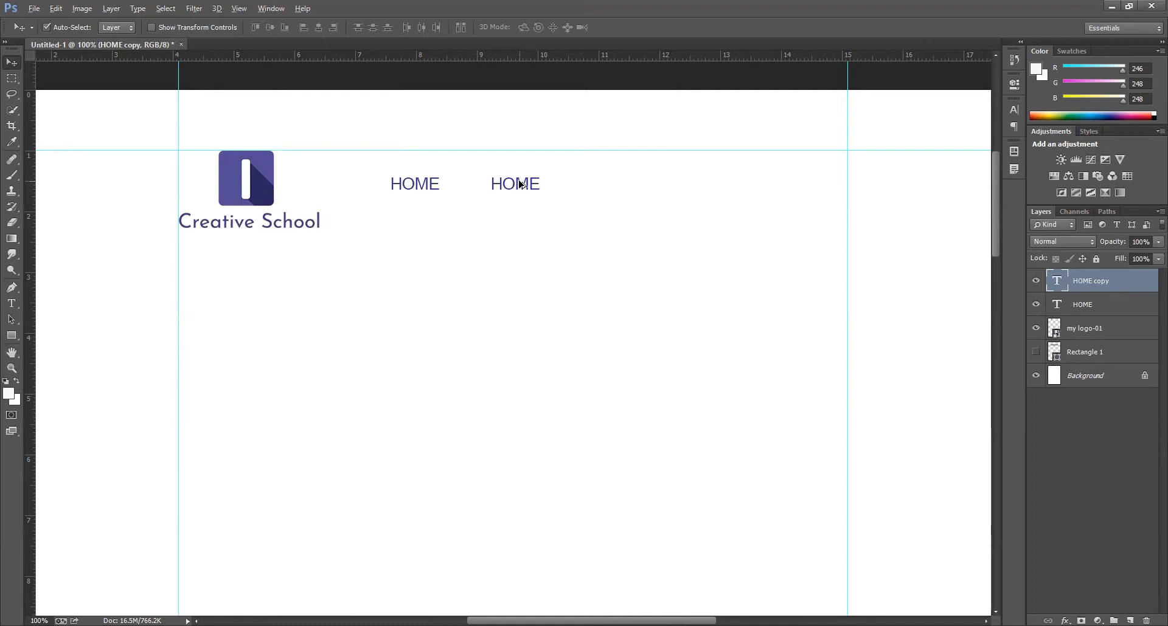
pyautogui.press('t')
pyautogui.doubleClick(549, 189)
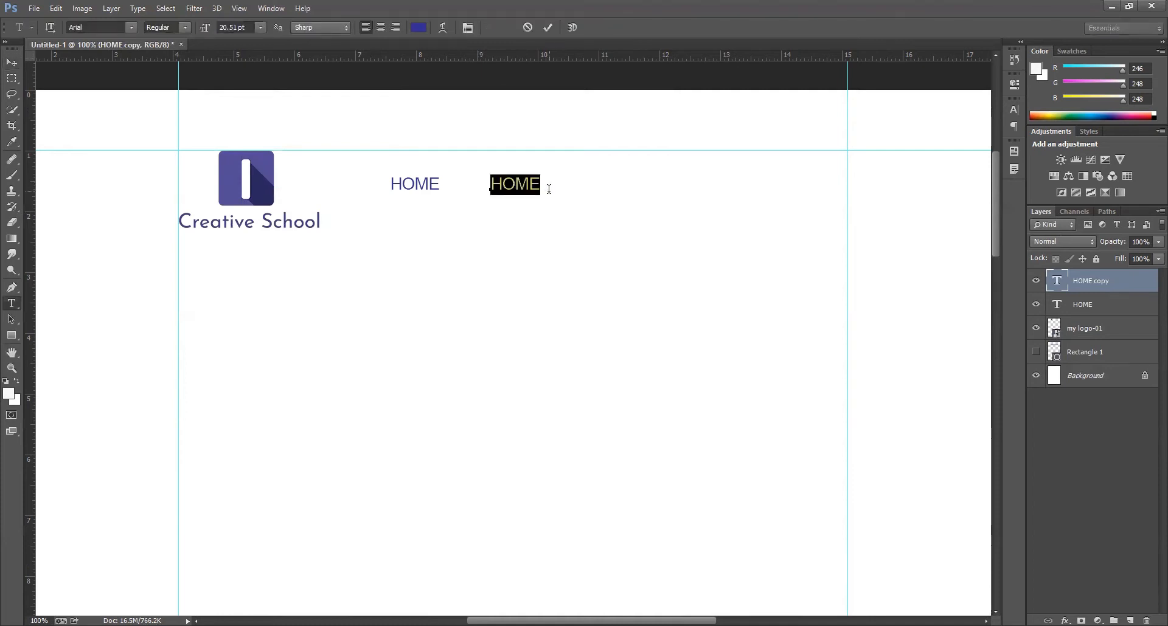
pyautogui.write('cOURS')
pyautogui.press('BackSpace')
pyautogui.press('BackSpace')
pyautogui.press('BackSpace')
pyautogui.press('BackSpace')
pyautogui.write('OURSE')
pyautogui.press('BackSpace')
pyautogui.press('BackSpace')
pyautogui.press('BackSpace')
pyautogui.press('BackSpace')
pyautogui.press('BackSpace')
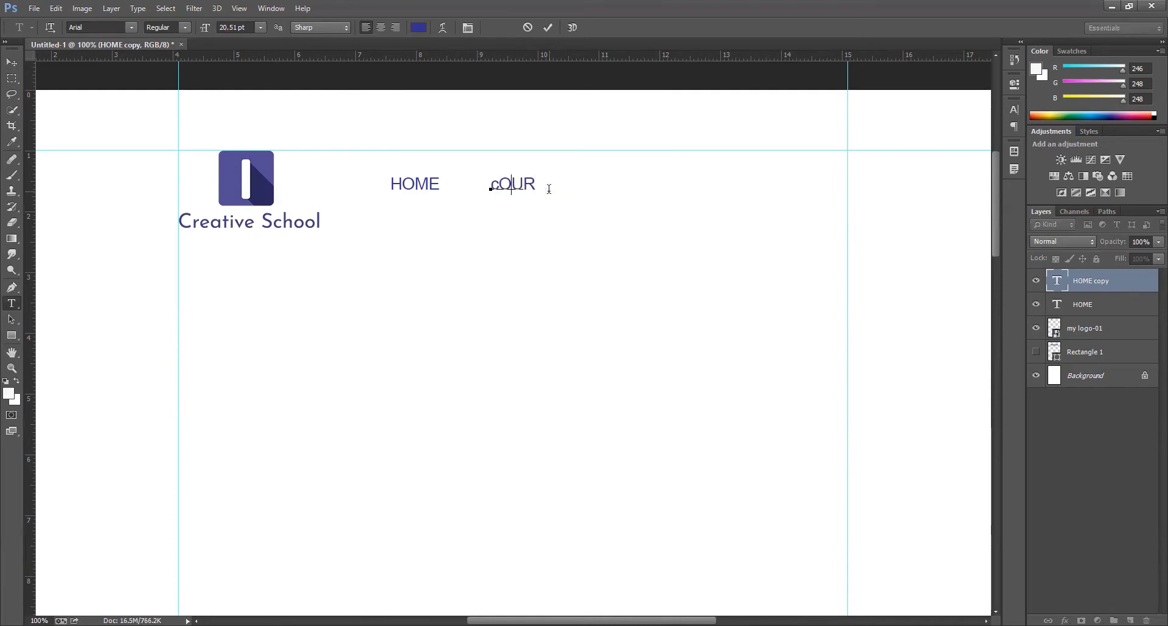
pyautogui.write('COURSES')
pyautogui.hotkey('ctrl', 'Return')
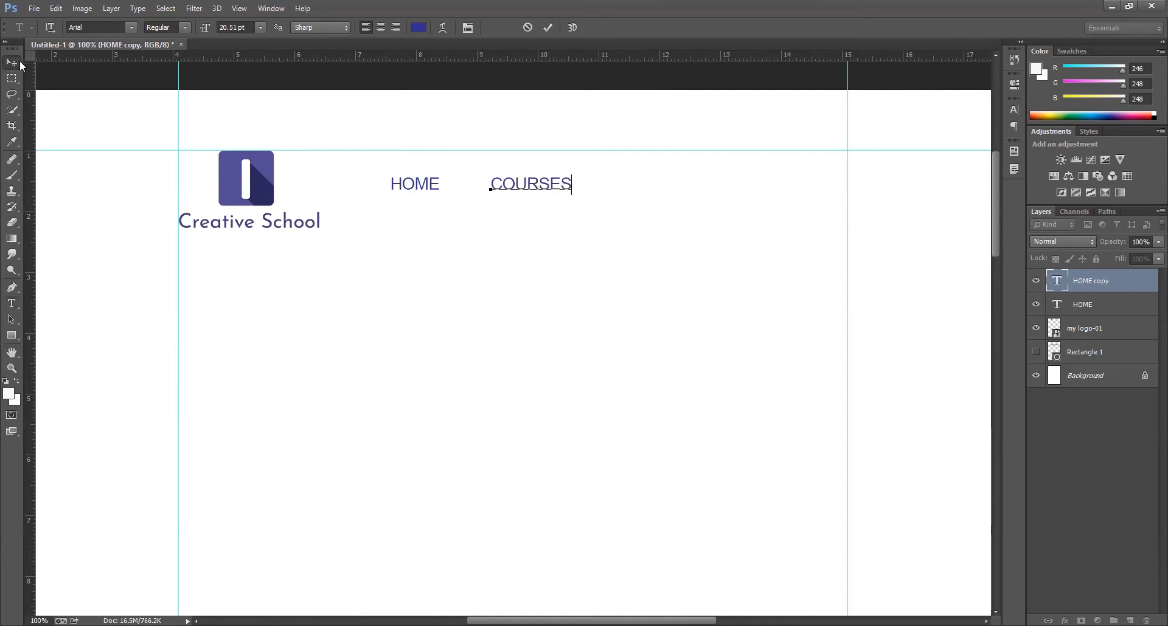
pyautogui.press('v')
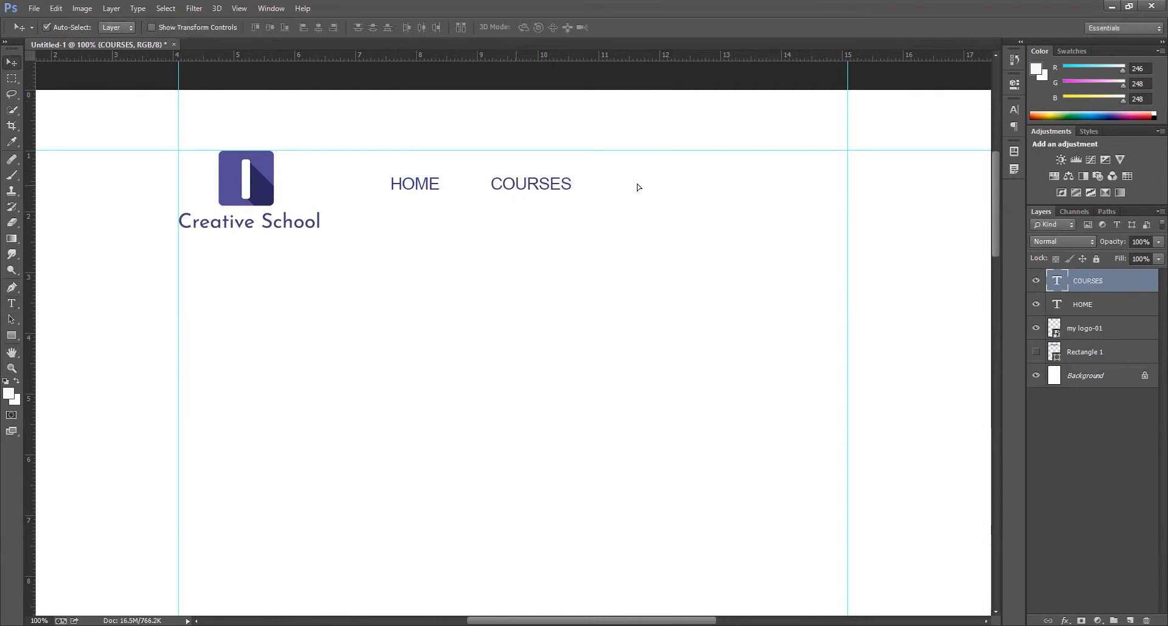
# - Duplicate the COURSES text to its right on the same line and change the copy to BLOG
pyautogui.keyDown('alt'); pyautogui.moveTo(516, 185); pyautogui.dragTo(636, 183); pyautogui.keyUp('alt')
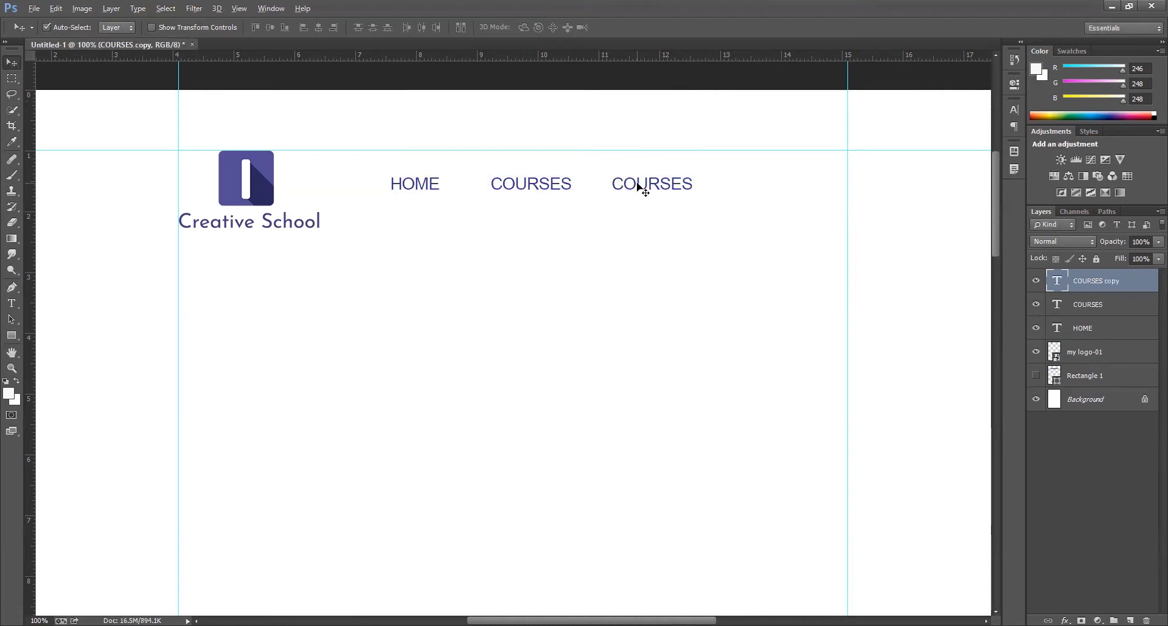
pyautogui.press('t')
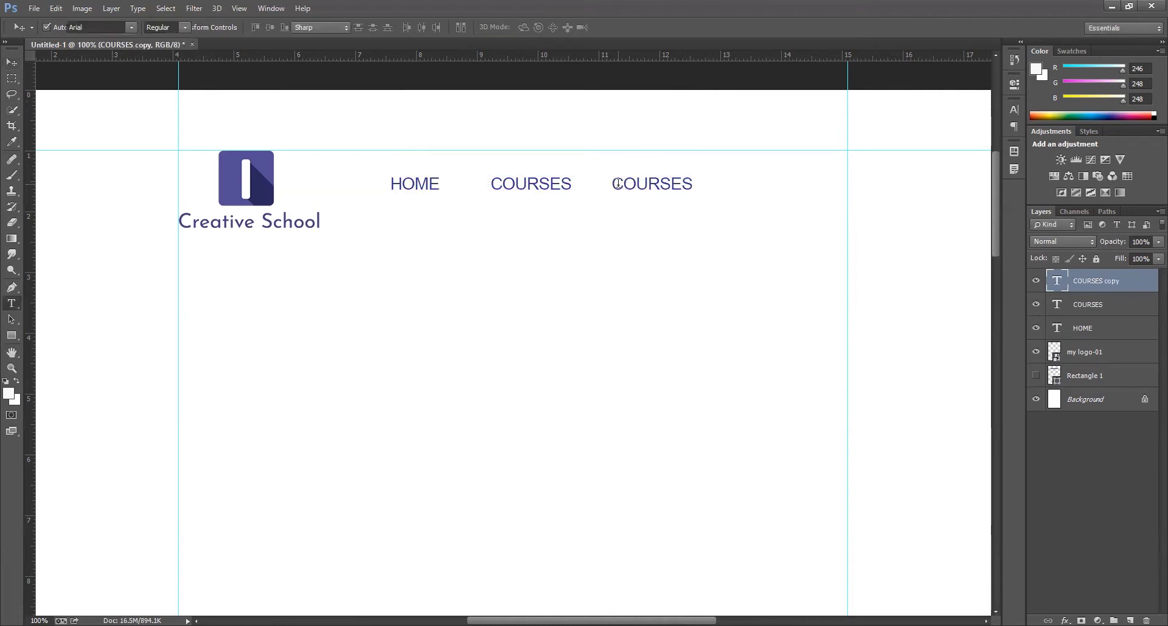
pyautogui.moveTo(611, 184); pyautogui.dragTo(713, 182)
pyautogui.write('BLOG')
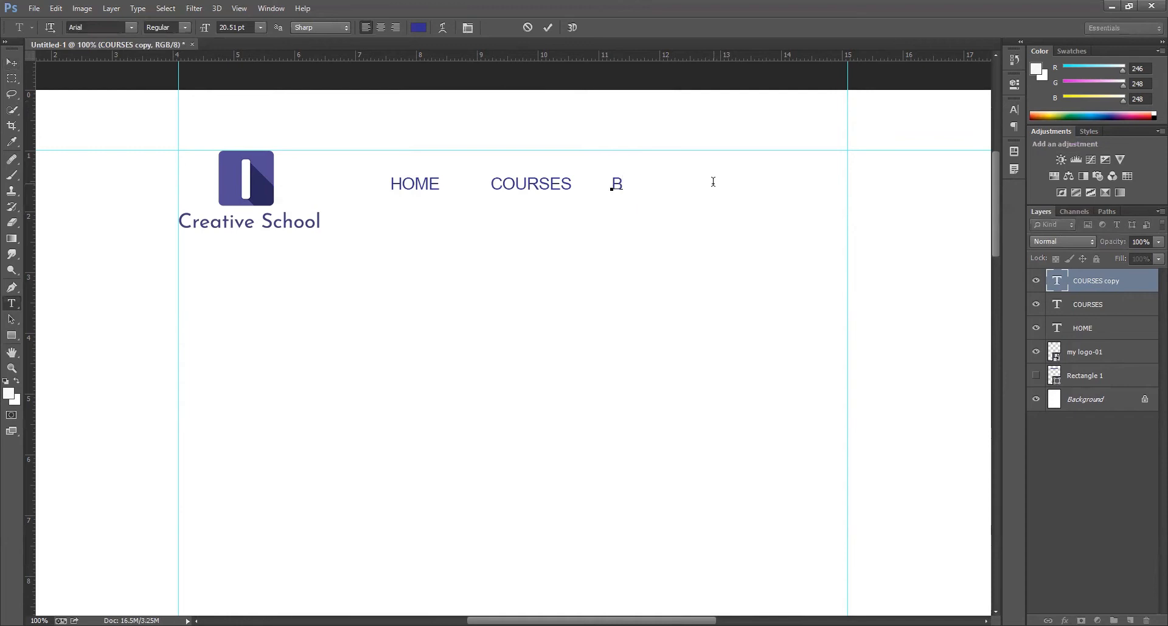
pyautogui.click(11, 62)
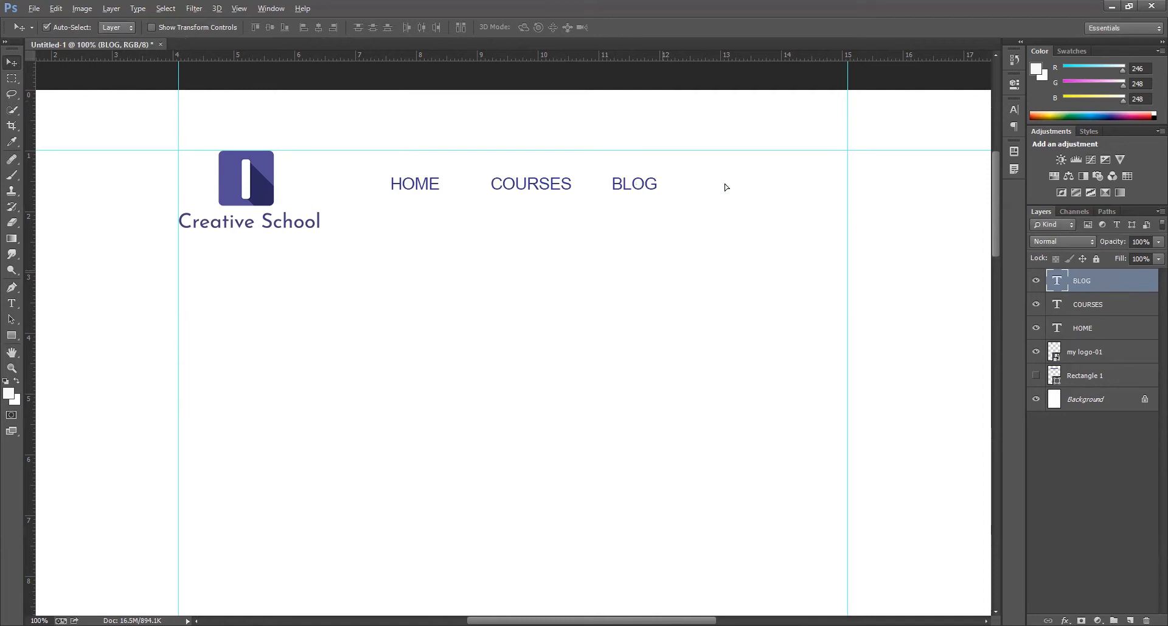
# - Duplicate the BLOG text to its right on the same line and change the copy to LOG IN
pyautogui.moveTo(632, 185); pyautogui.dragTo(725, 185)
pyautogui.press('t')
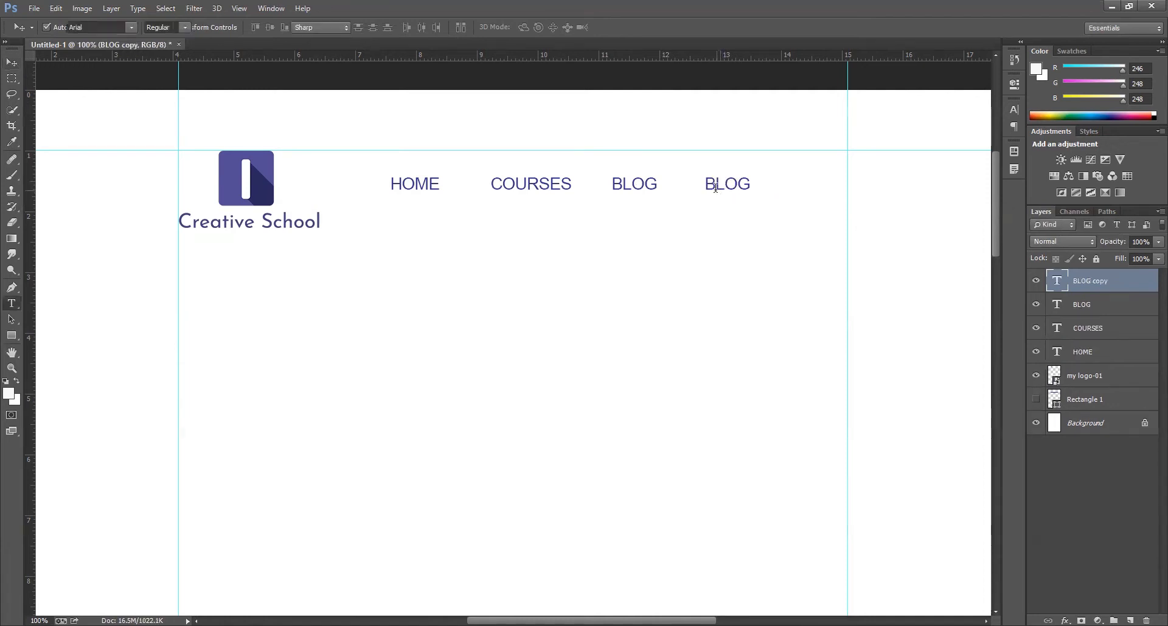
pyautogui.doubleClick(715, 188)
pyautogui.write('LOG IN')
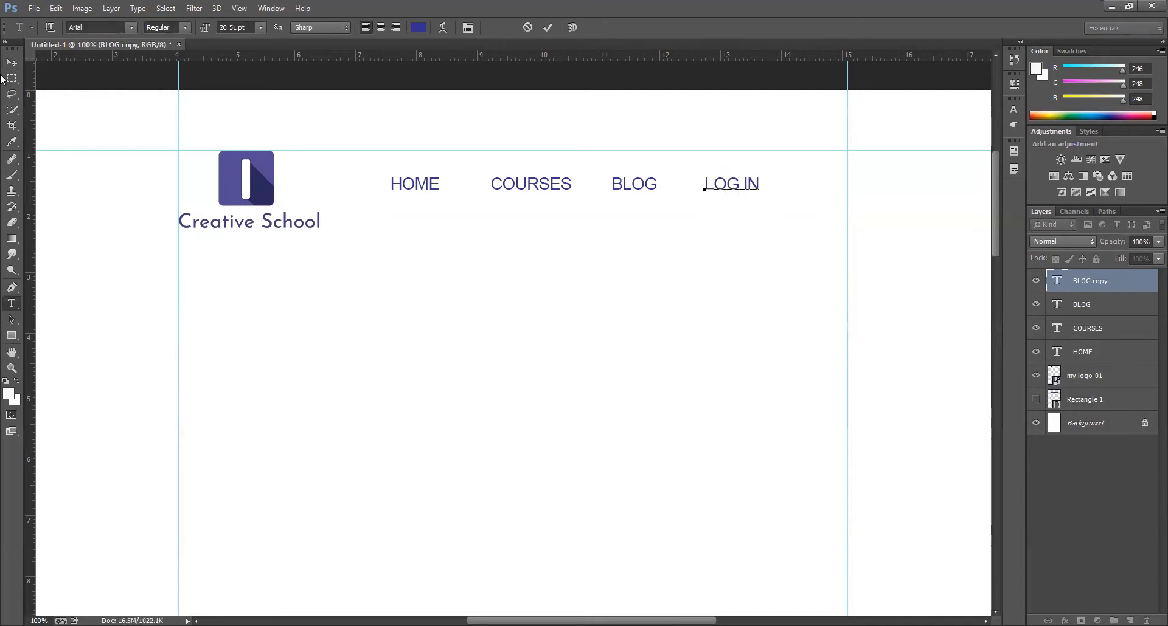
pyautogui.click(11, 62)
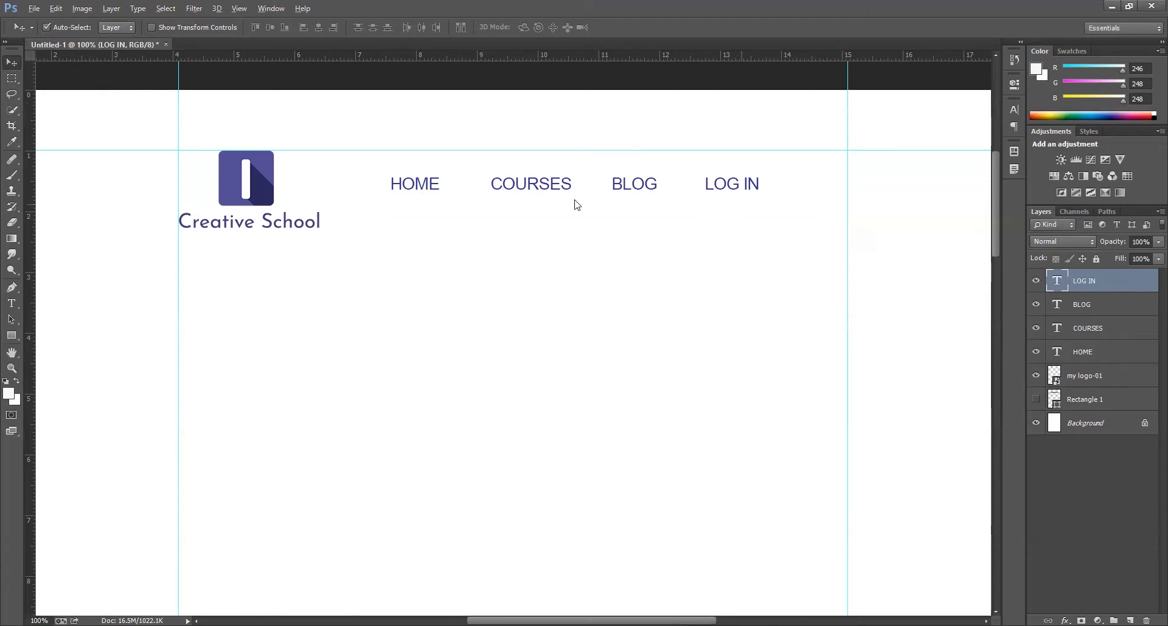
pyautogui.click(523, 189)
pyautogui.click(1095, 355)
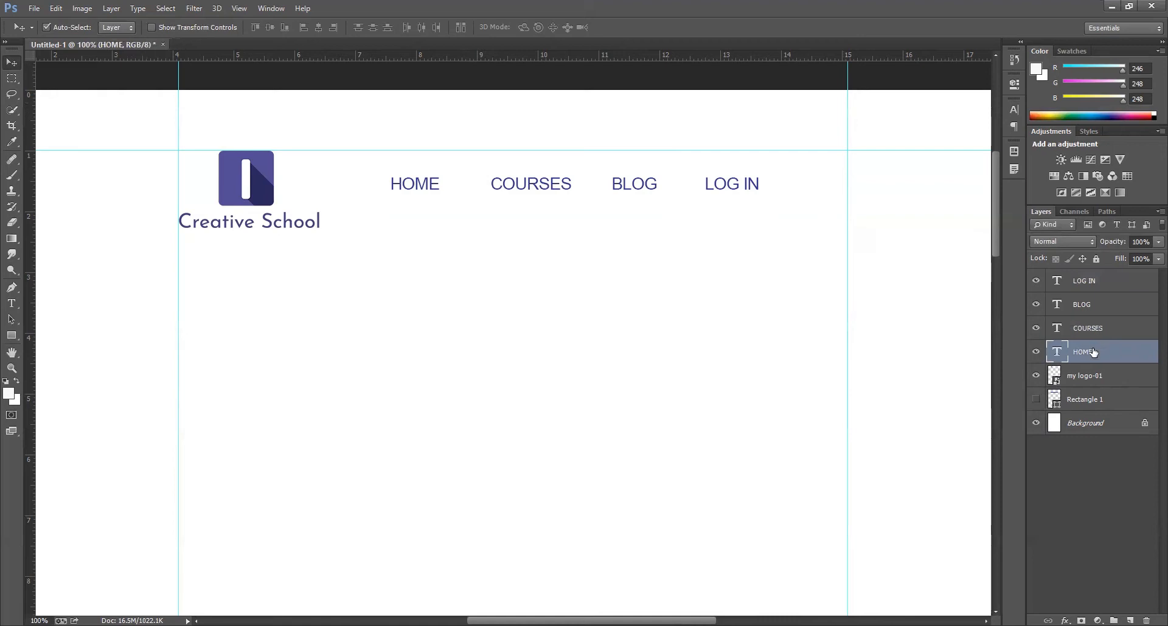
pyautogui.keyDown('shift'); pyautogui.click(1083, 281); pyautogui.keyUp('shift')
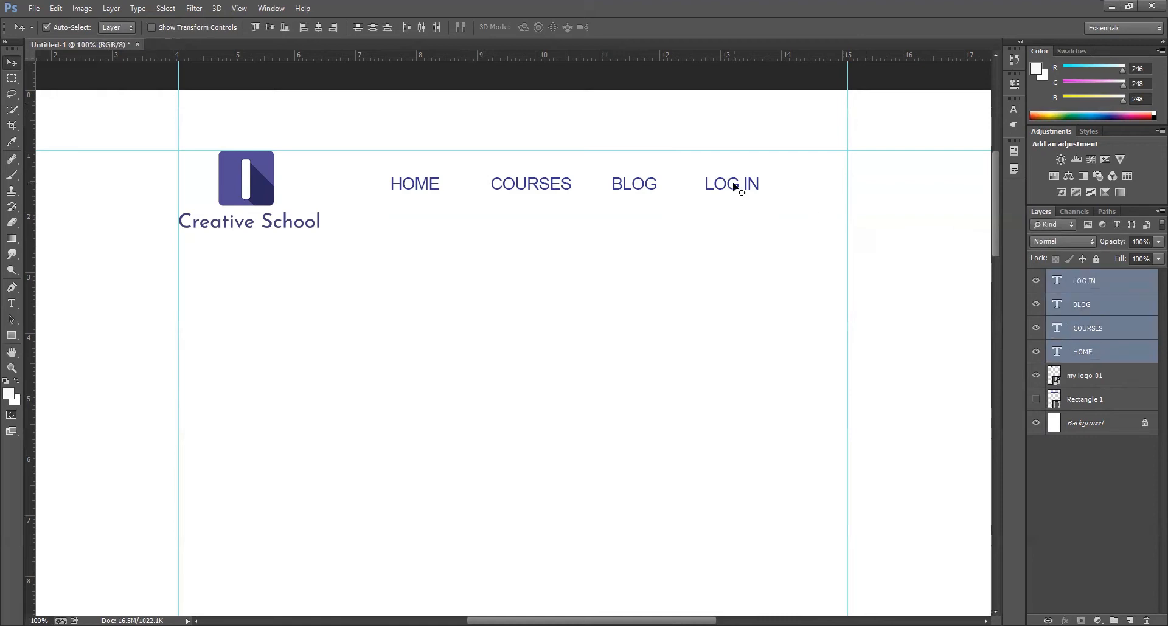
# - Duplicate the LOG IN text to its right on the same line and change the copy to CONTACT
pyautogui.click(1077, 282)
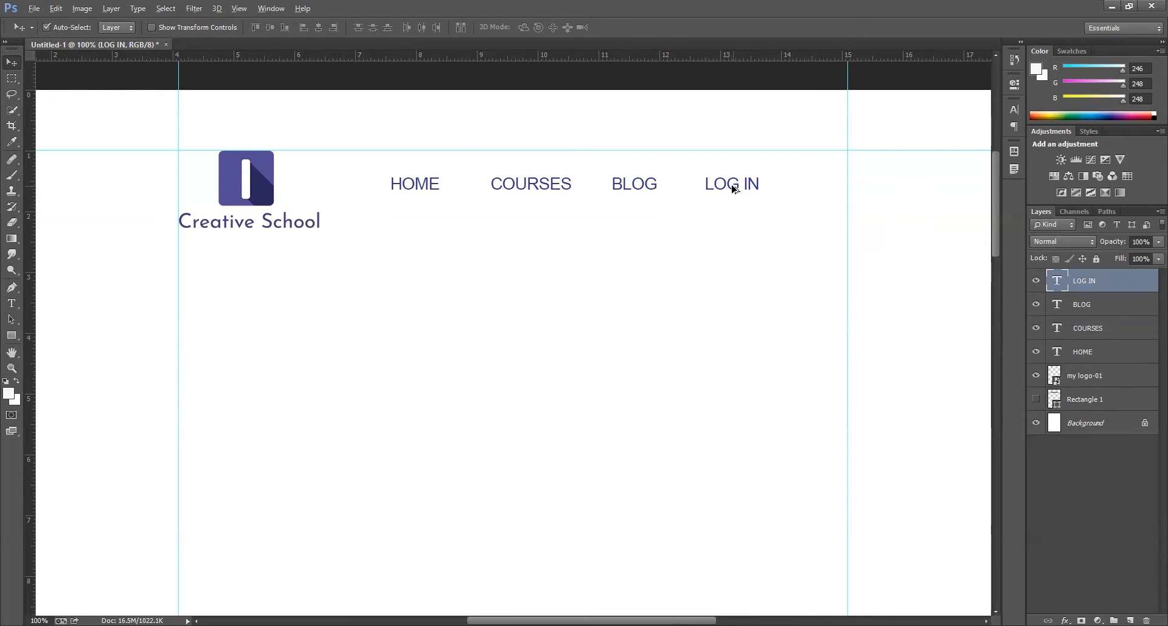
pyautogui.write('t')
pyautogui.keyDown('alt'); pyautogui.moveTo(731, 187); pyautogui.dragTo(896, 181); pyautogui.keyUp('alt')
pyautogui.write('CONTACT')
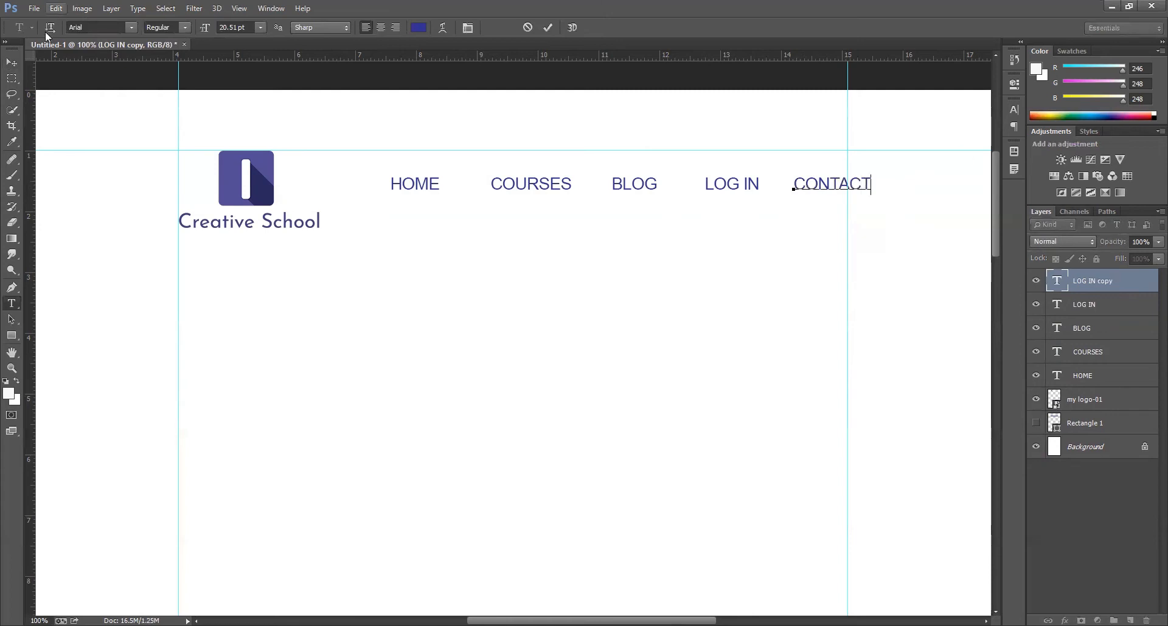
pyautogui.click(12, 62)
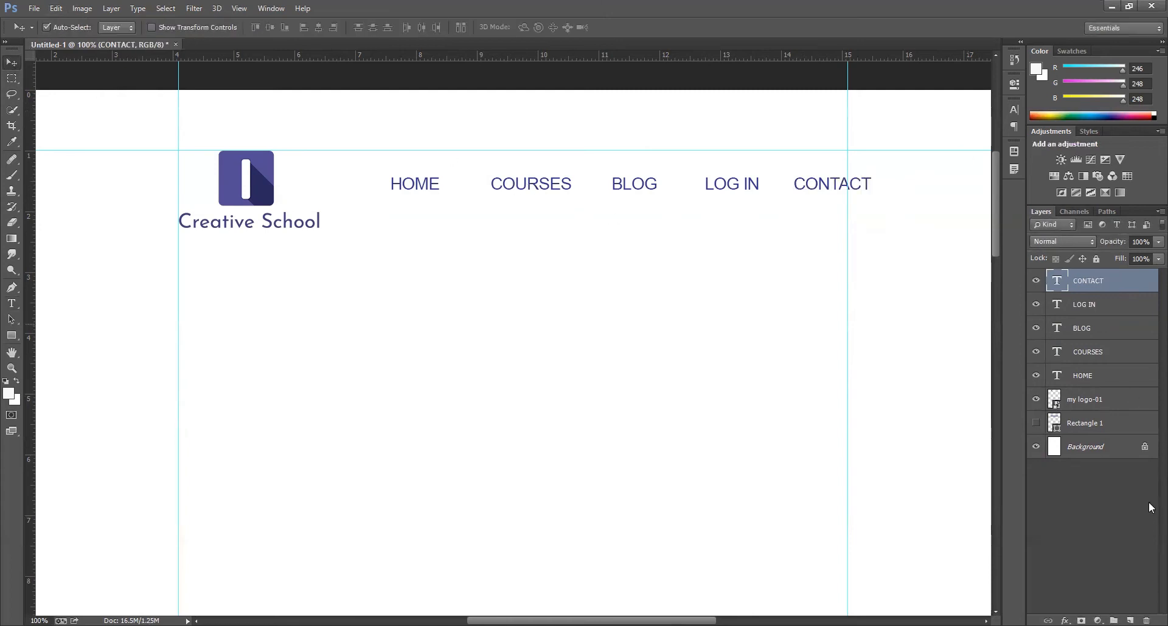
# - Shift COURSES, BLOG, LOG IN and CONTACT left together so CONTACT ends at the right vertical guide, and deselect them
pyautogui.click(1078, 356)
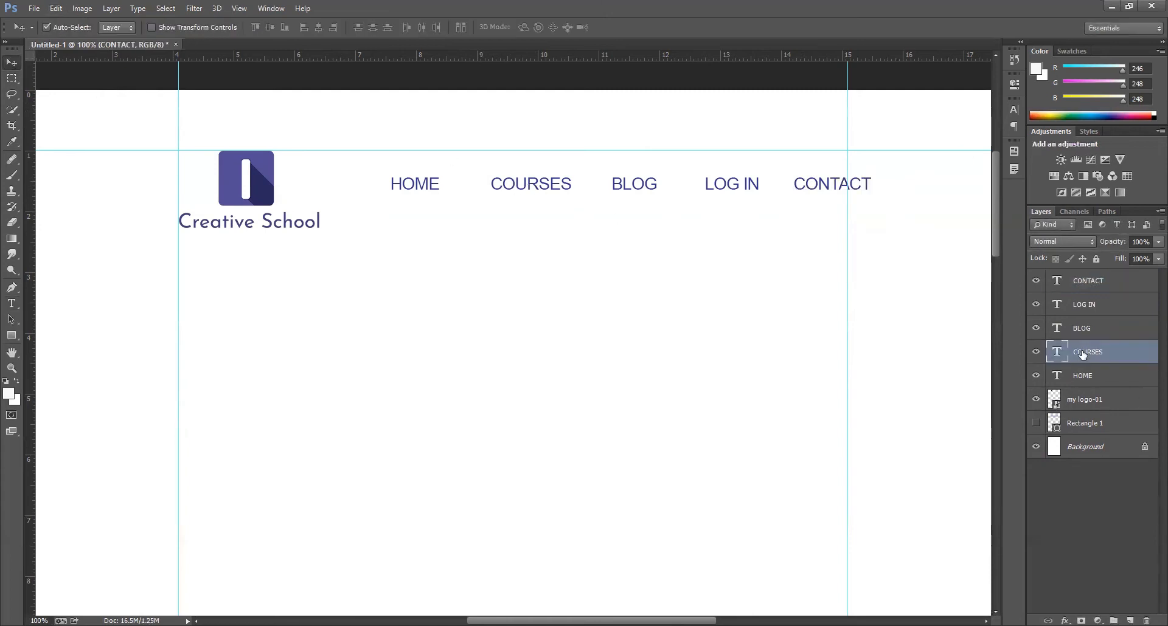
pyautogui.keyDown('shift'); pyautogui.click(1080, 284); pyautogui.keyUp('shift')
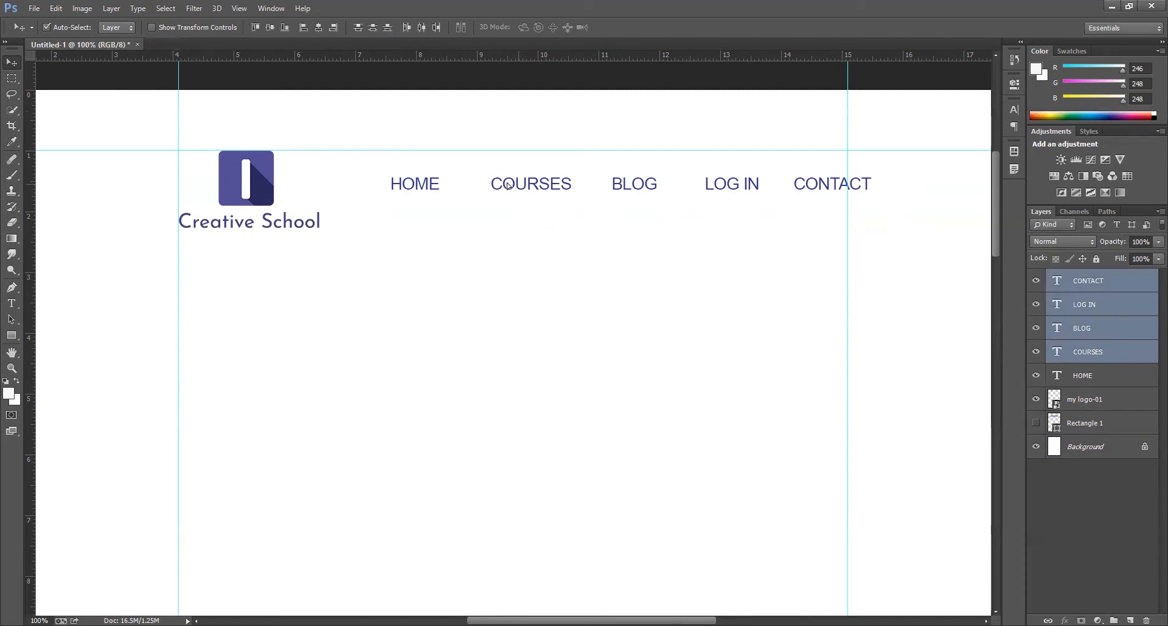
pyautogui.hotkey('ctrl', 'z')
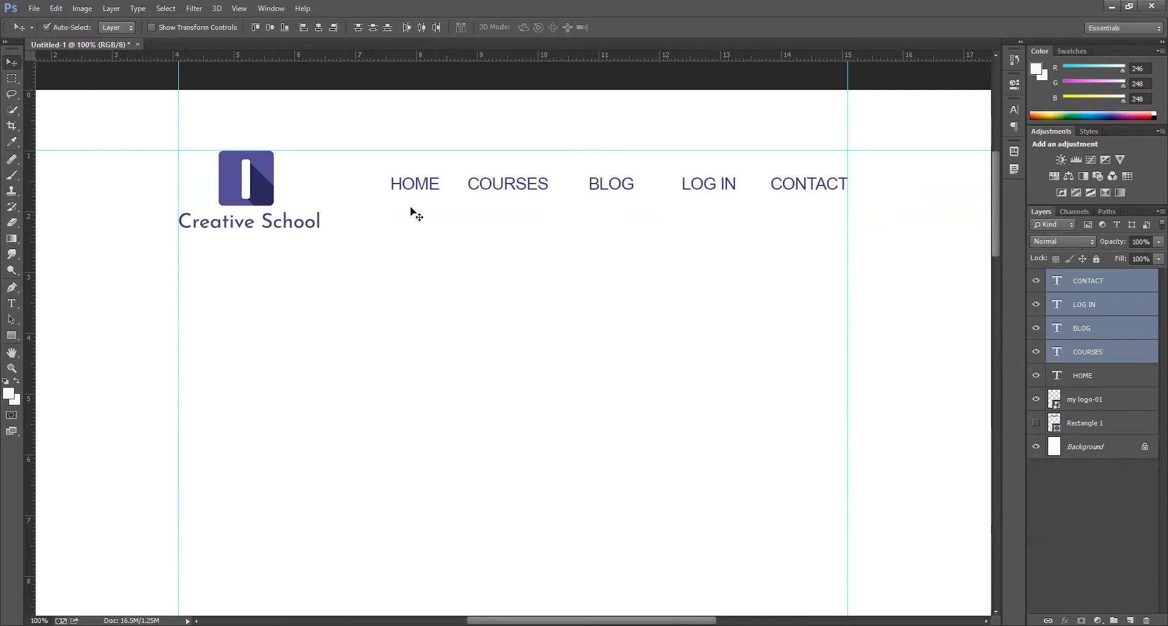
pyautogui.click(448, 230)
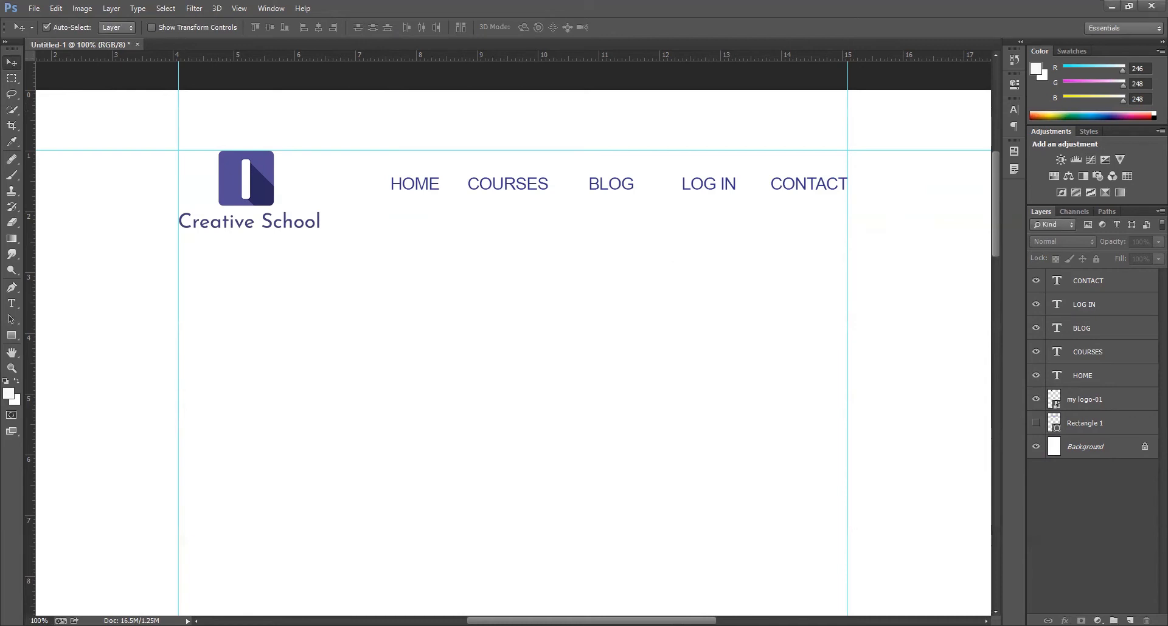
# - Select the five menu text layers from HOME to CONTACT and check their character settings
pyautogui.scroll(-1, 502, 271)
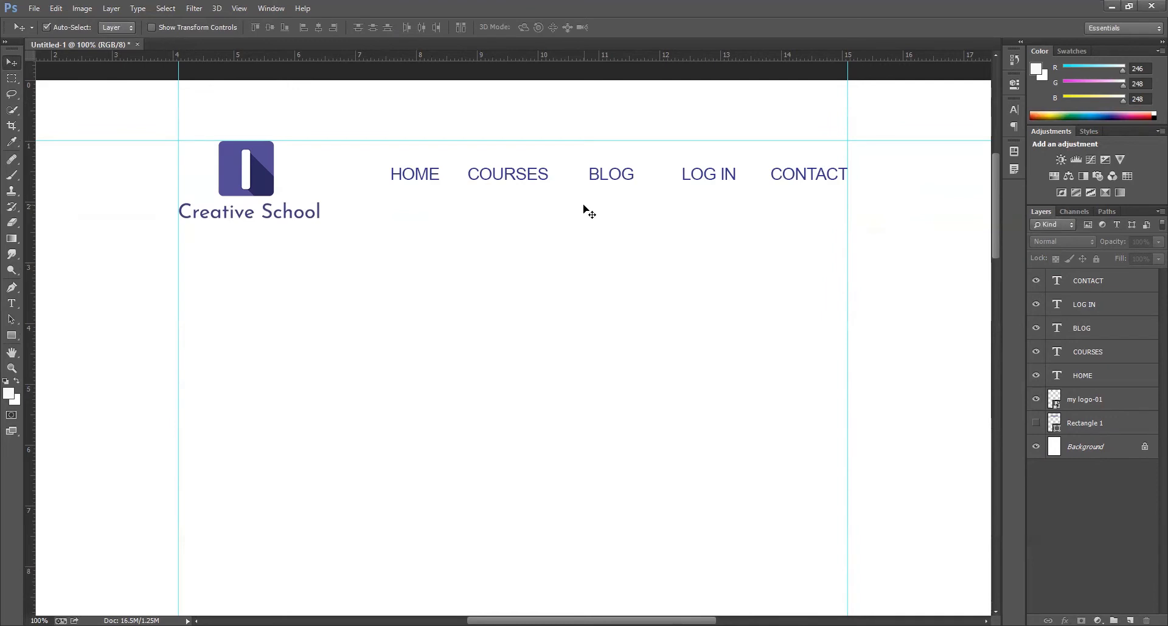
pyautogui.click(1074, 373)
pyautogui.keyDown('shift'); pyautogui.click(1087, 279); pyautogui.keyUp('shift')
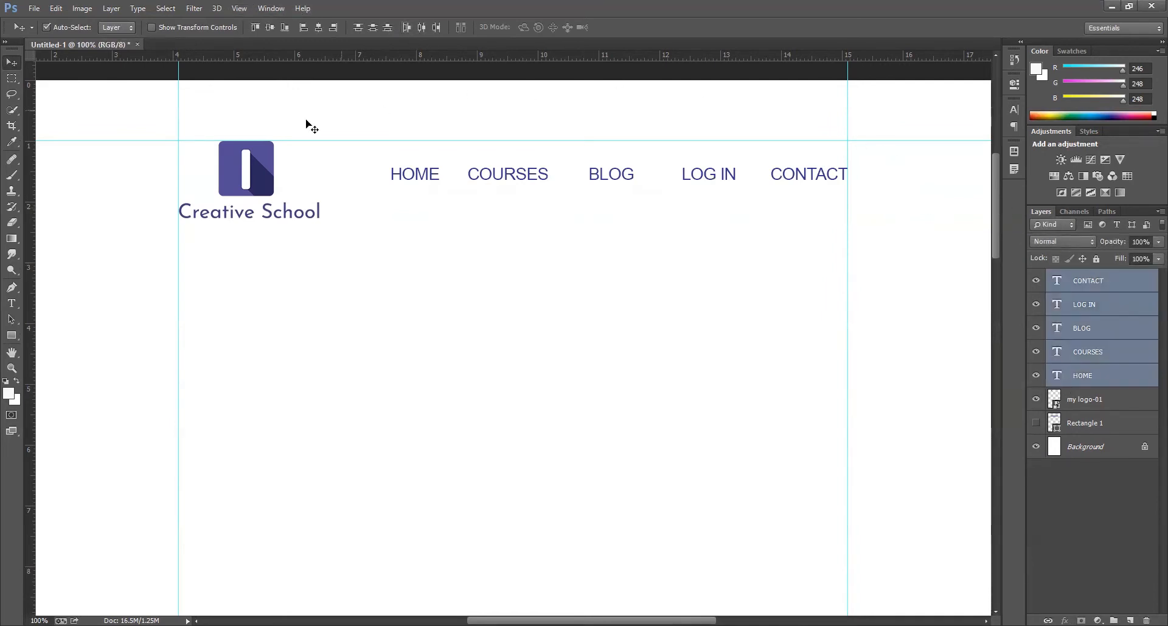
pyautogui.press('t')
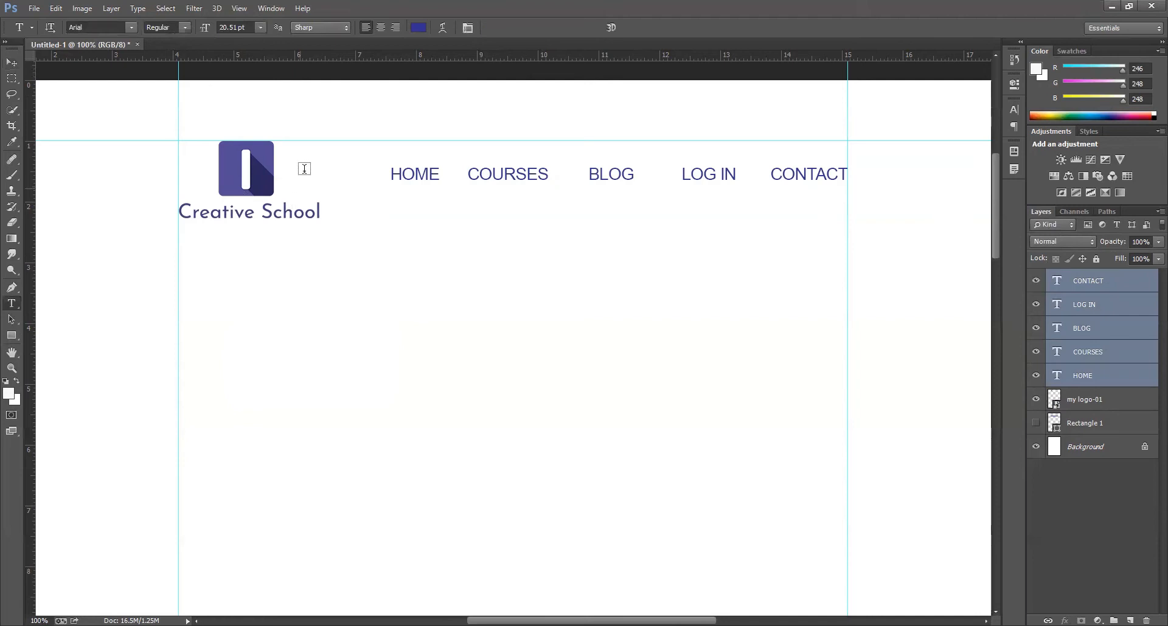
pyautogui.click(468, 28)
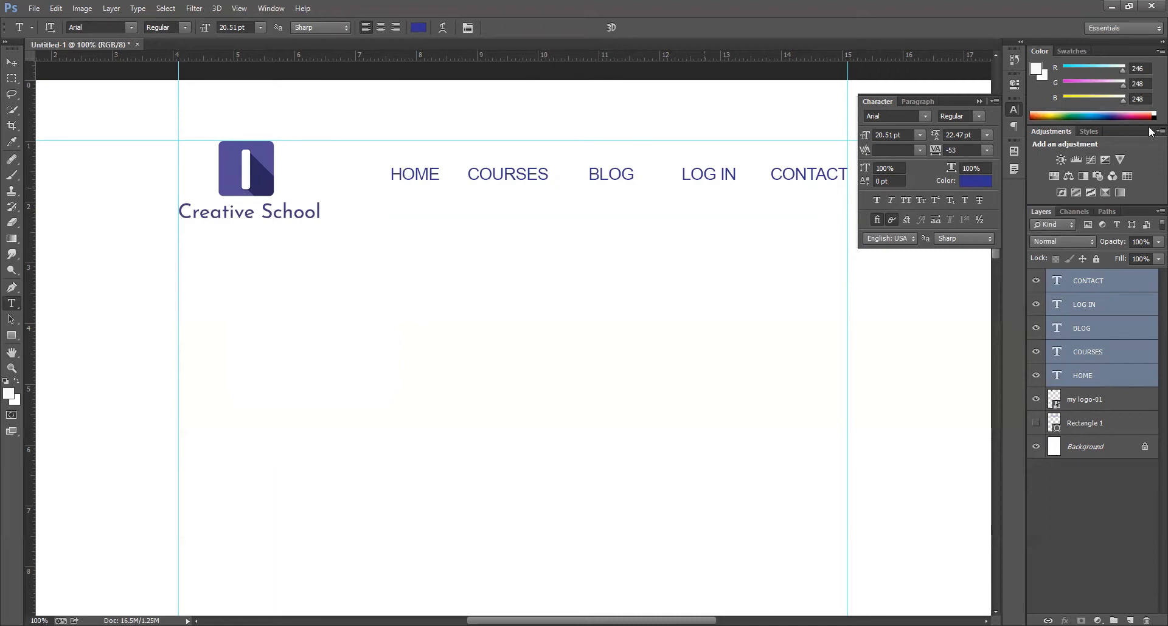
pyautogui.click(978, 101)
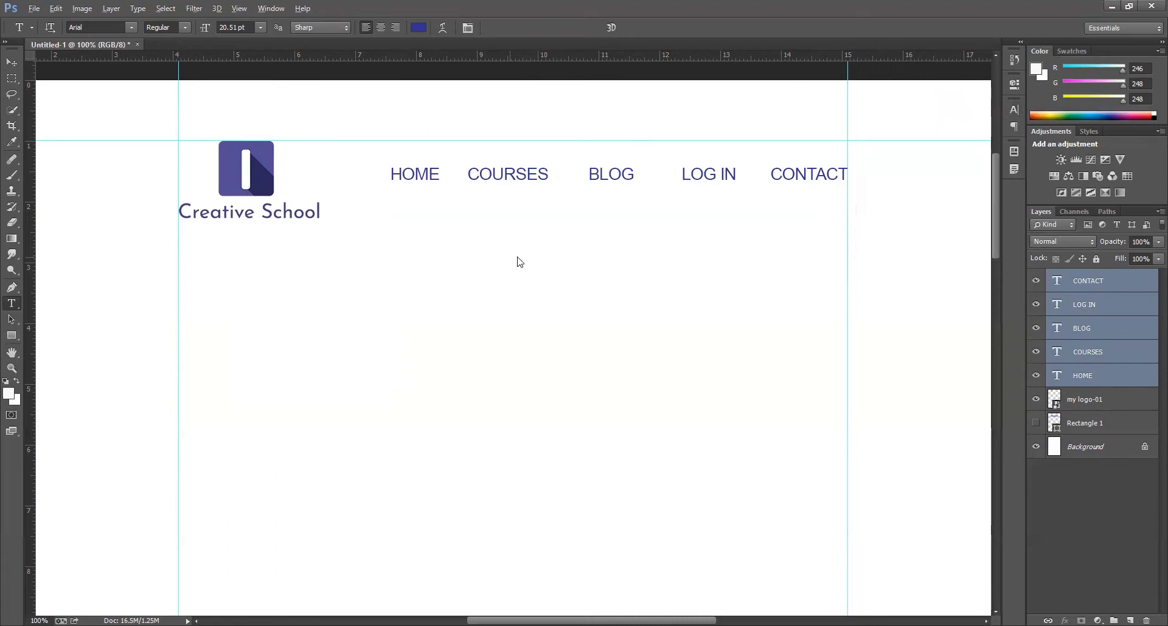
# - Draw a light rectangle about 1952 x 697 px across the full page width below the header
pyautogui.hotkey('ctrl', '-')
pyautogui.scroll(-1, 511, 265)
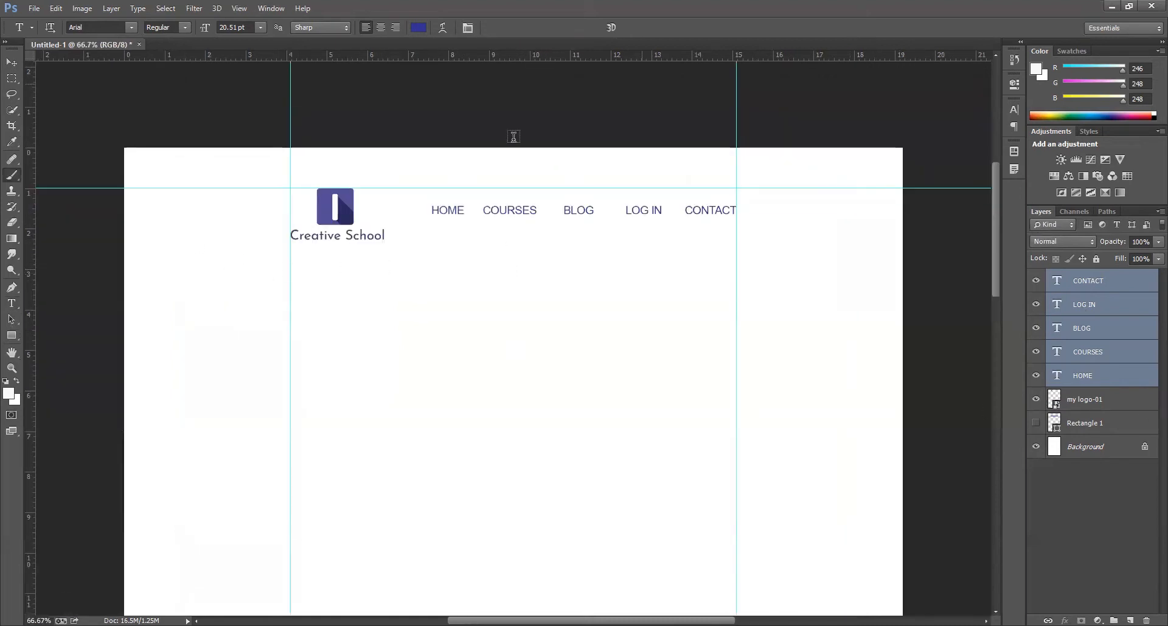
pyautogui.press('b')
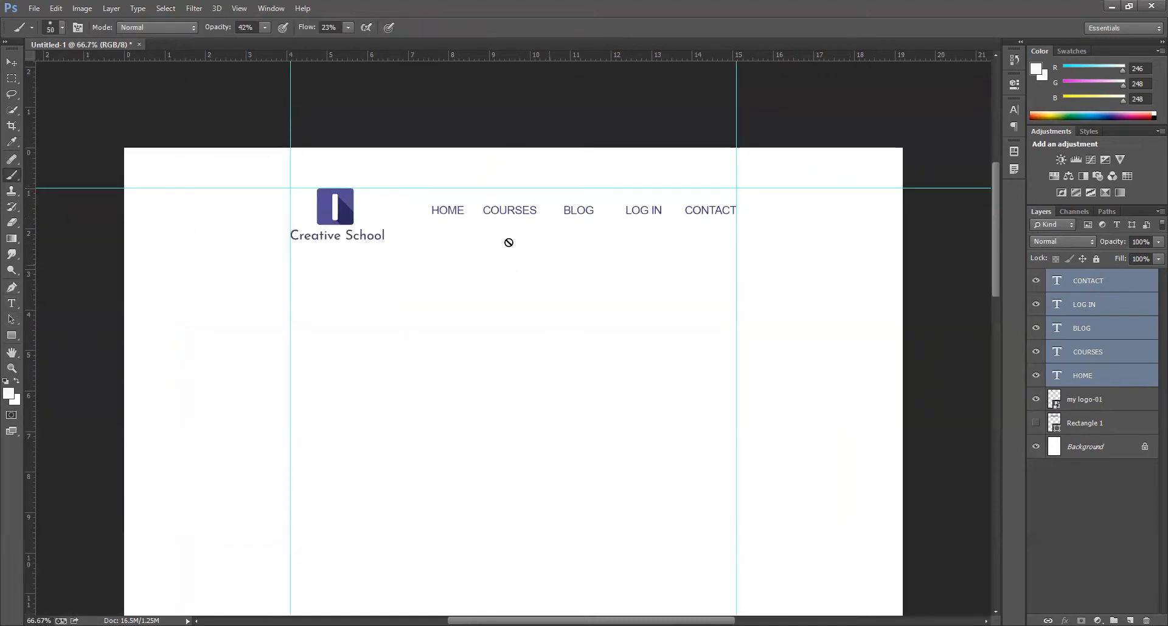
pyautogui.click(11, 336)
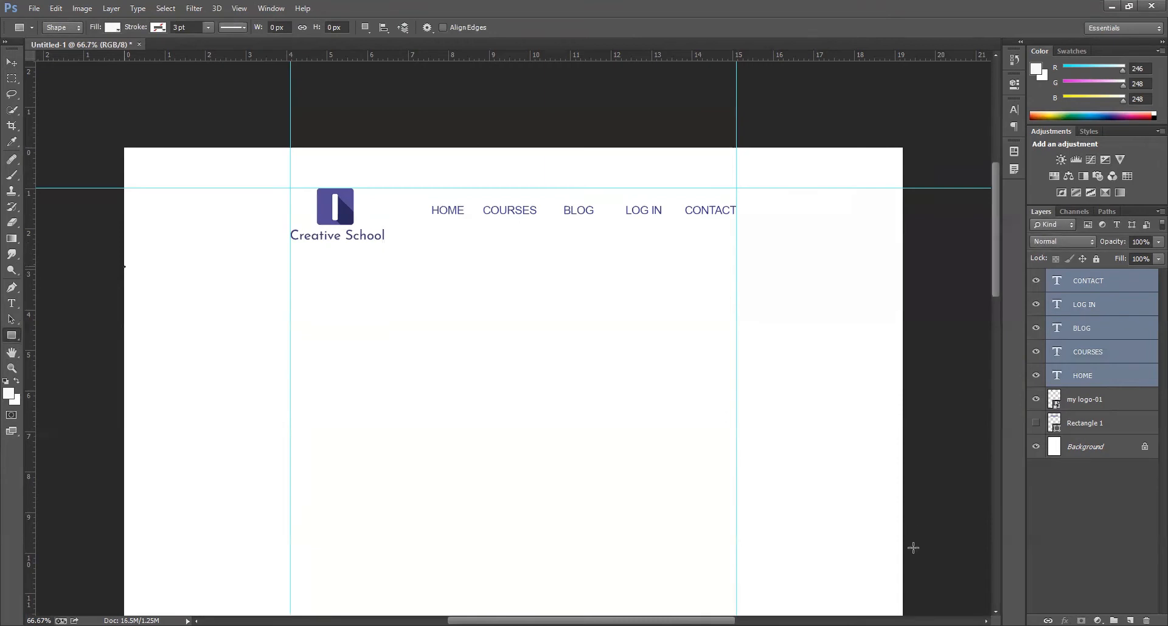
pyautogui.moveTo(914, 549); pyautogui.dragTo(124, 267)
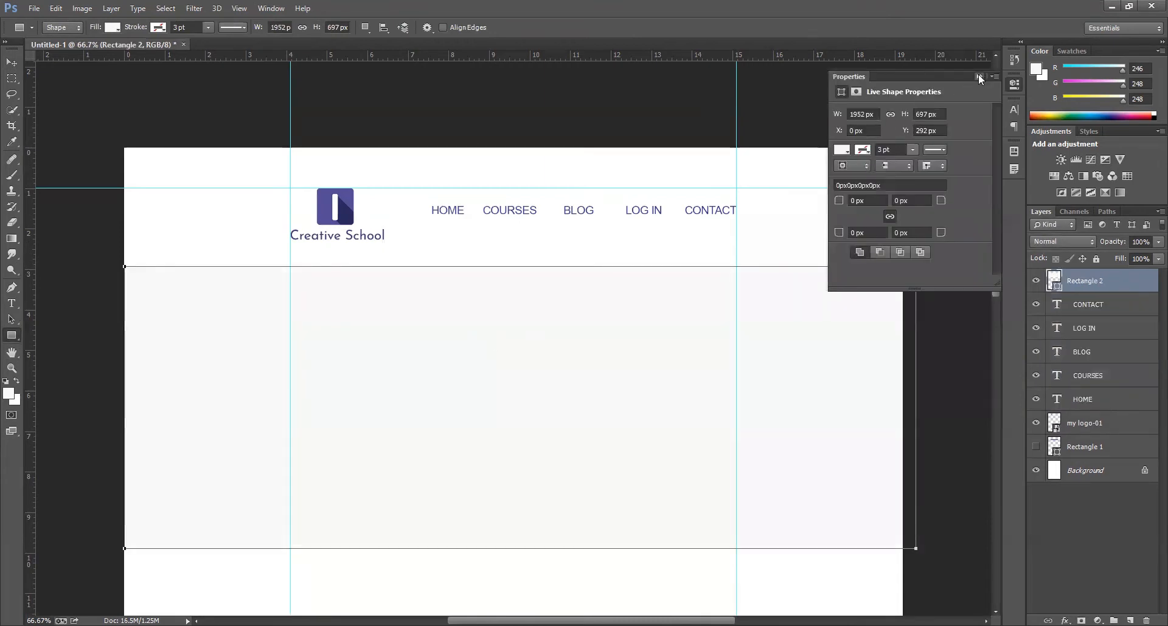
pyautogui.click(979, 77)
pyautogui.scroll(-1, 676, 314)
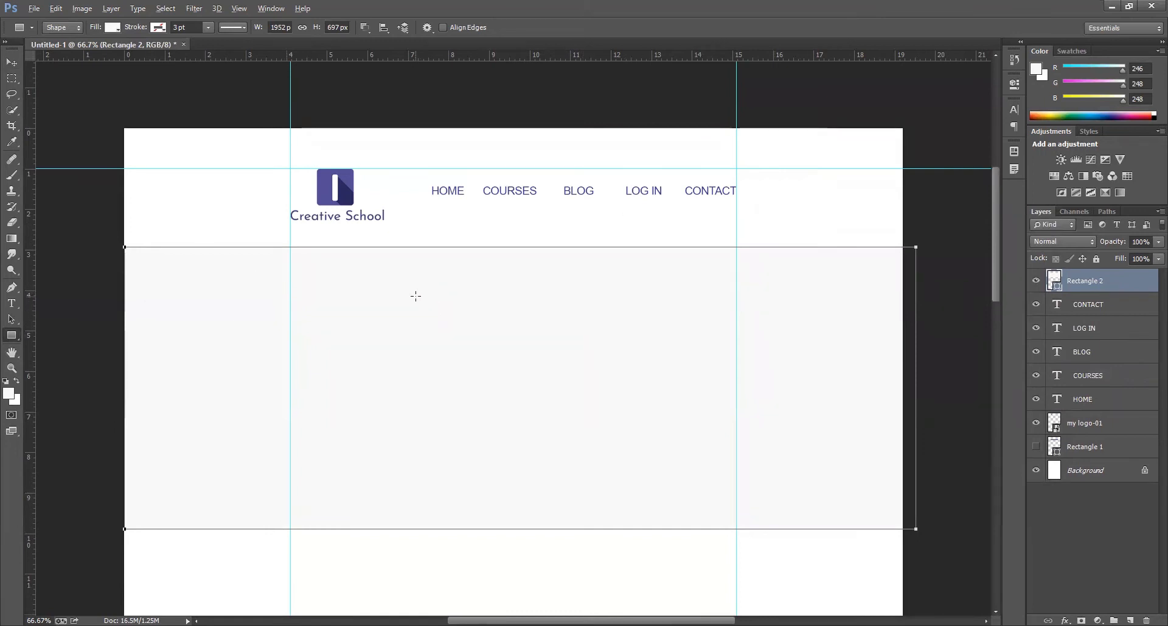
# - Place the laptop-and-desk work photo above the banner rectangle and clip it to that rectangle
pyautogui.scroll(-1, 459, 347)
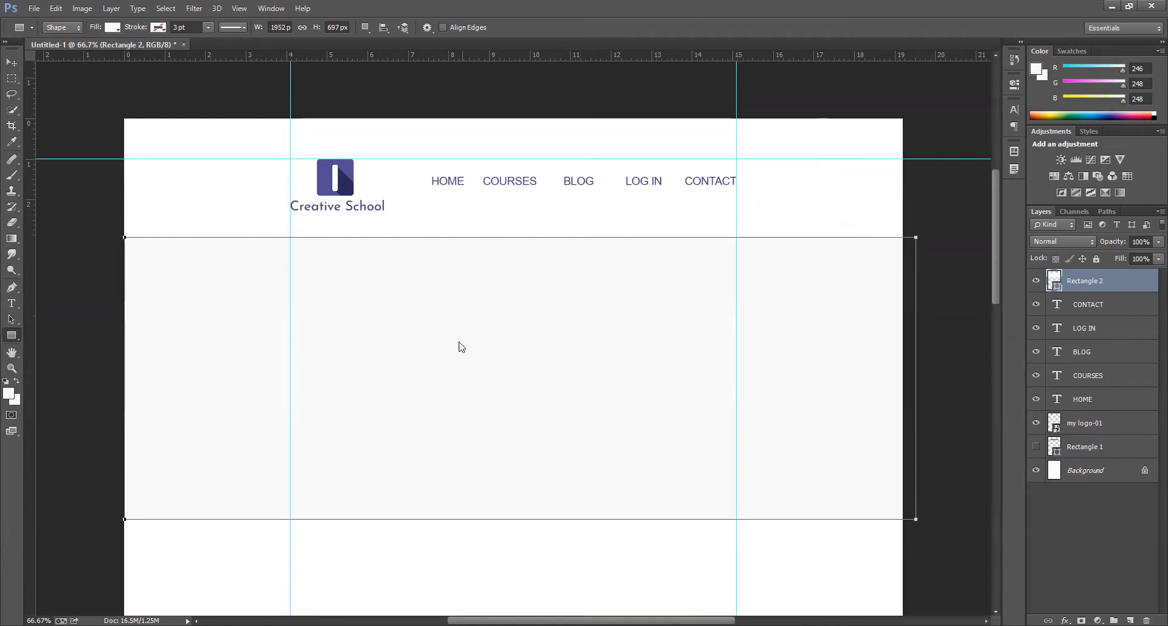
pyautogui.scroll(-2, 514, 334)
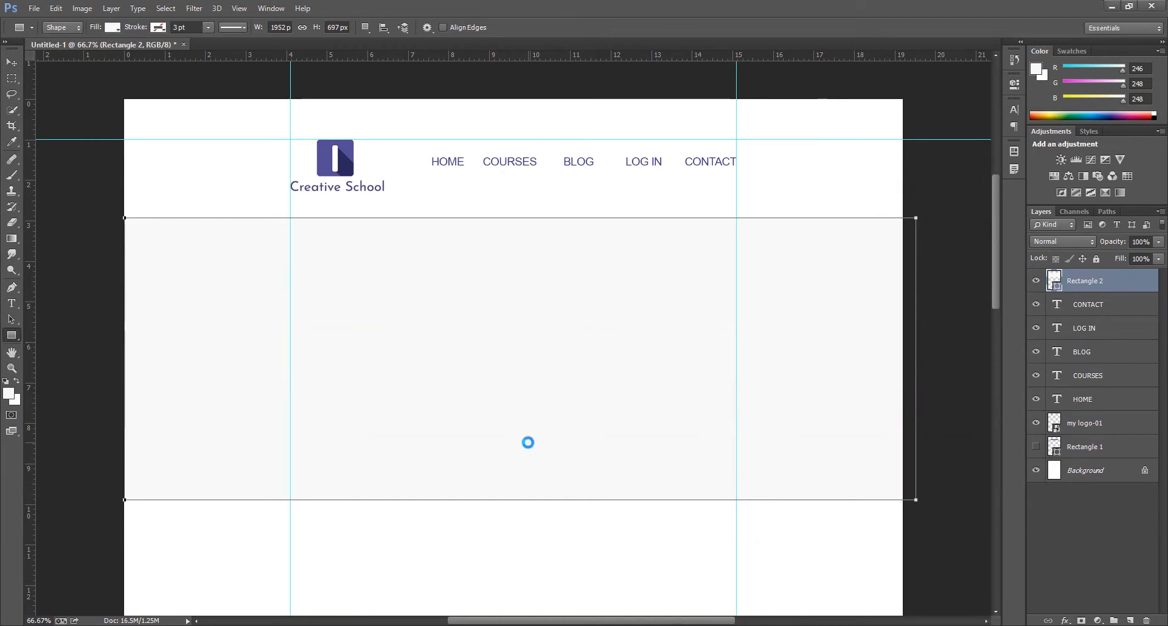
pyautogui.press('Return')
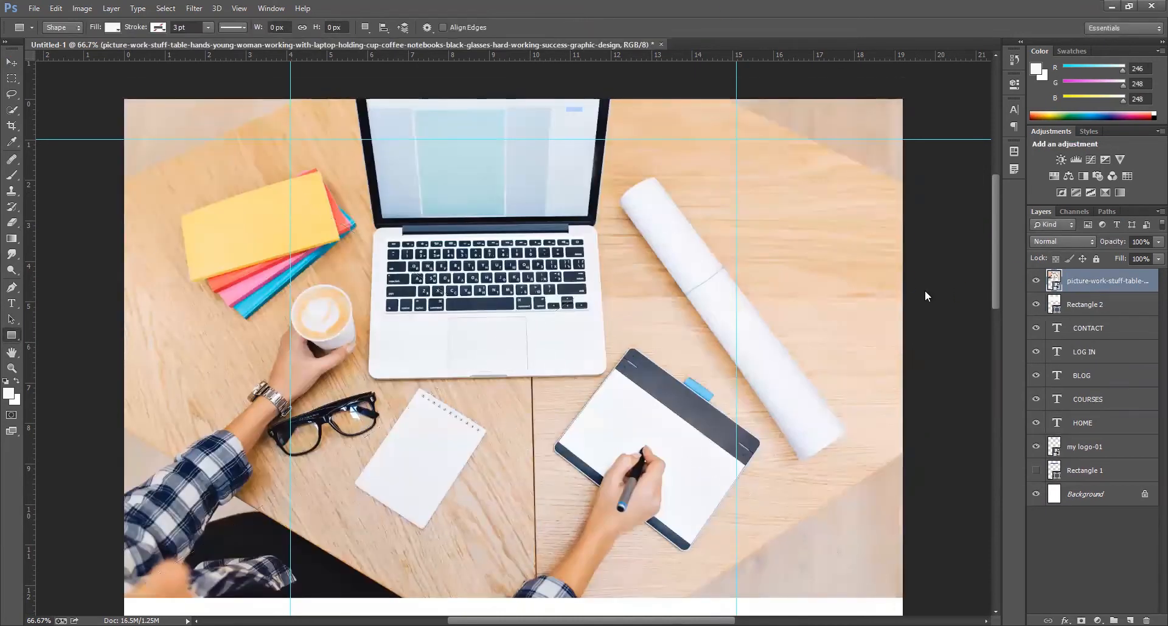
pyautogui.hotkey('ctrl', 'alt', 'g')
pyautogui.scroll(-2, 671, 292)
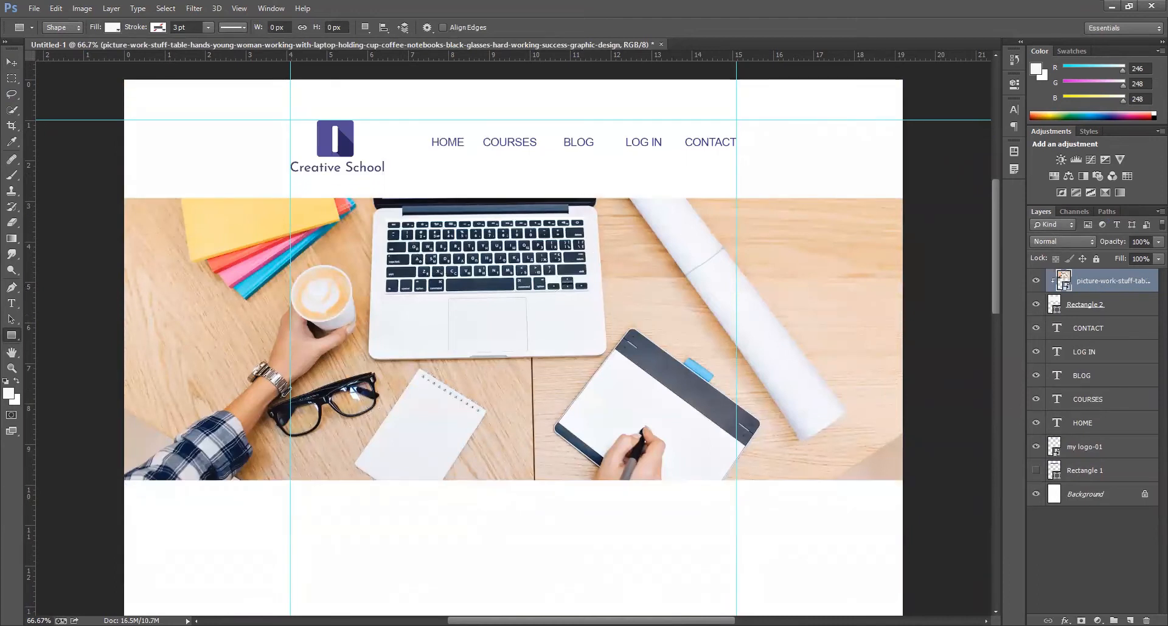
# - Draw a rectangle about 1932 x 740 px over the banner photo and fill it with the recently used dark blue
pyautogui.rightClick(11, 336)
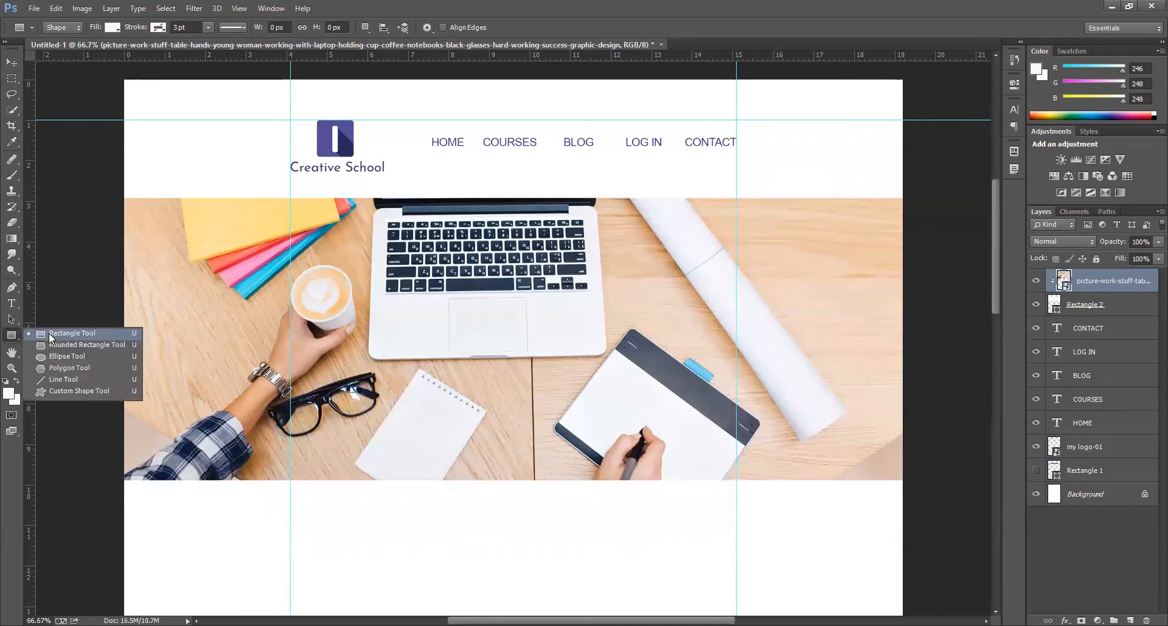
pyautogui.click(49, 333)
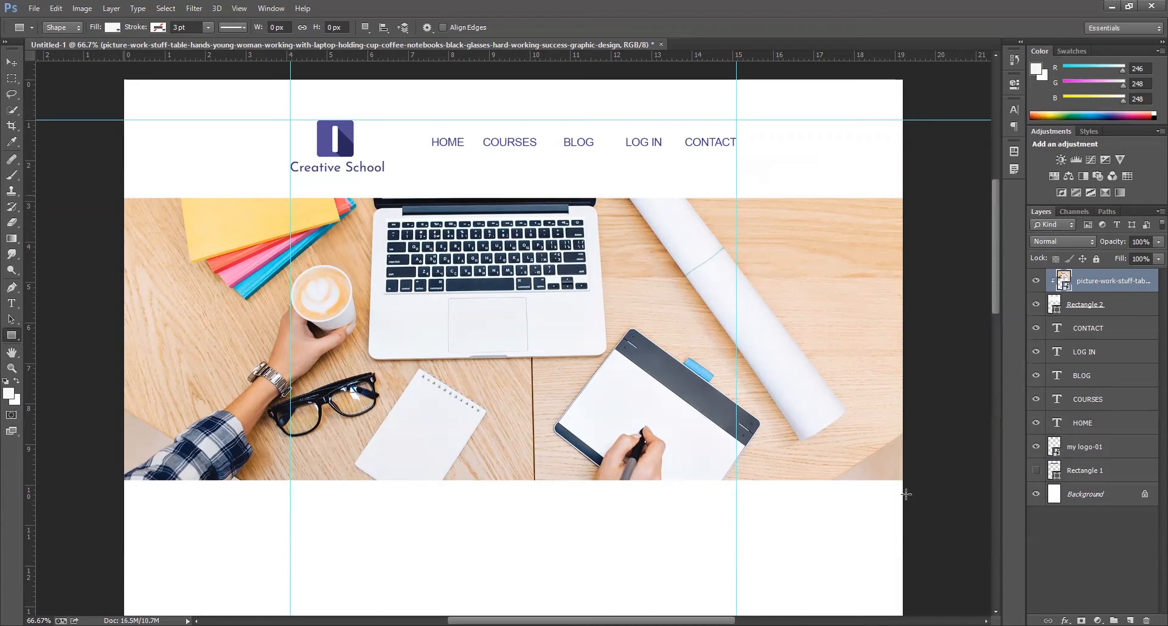
pyautogui.moveTo(907, 495); pyautogui.dragTo(123, 195)
pyautogui.click(1011, 82)
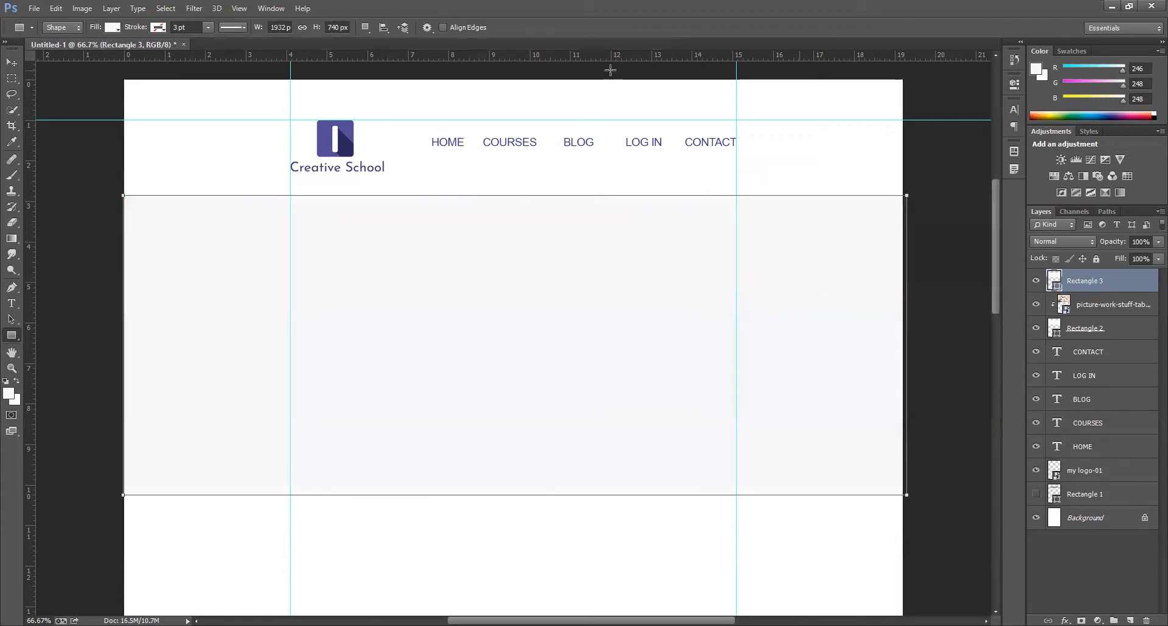
pyautogui.click(113, 28)
pyautogui.click(50, 86)
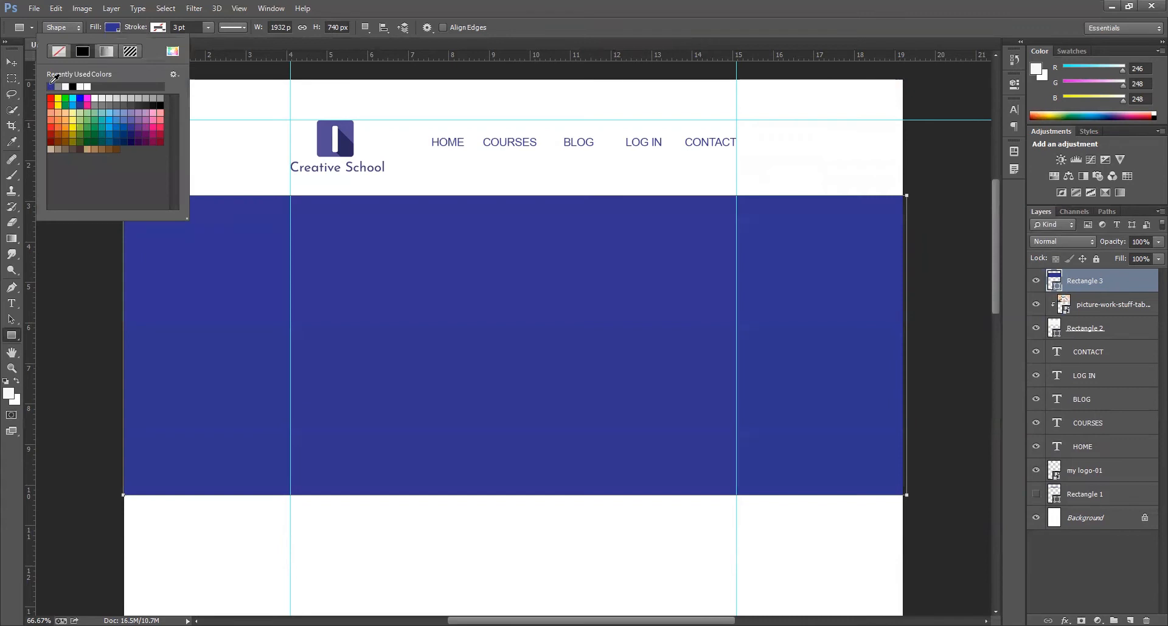
pyautogui.click(11, 62)
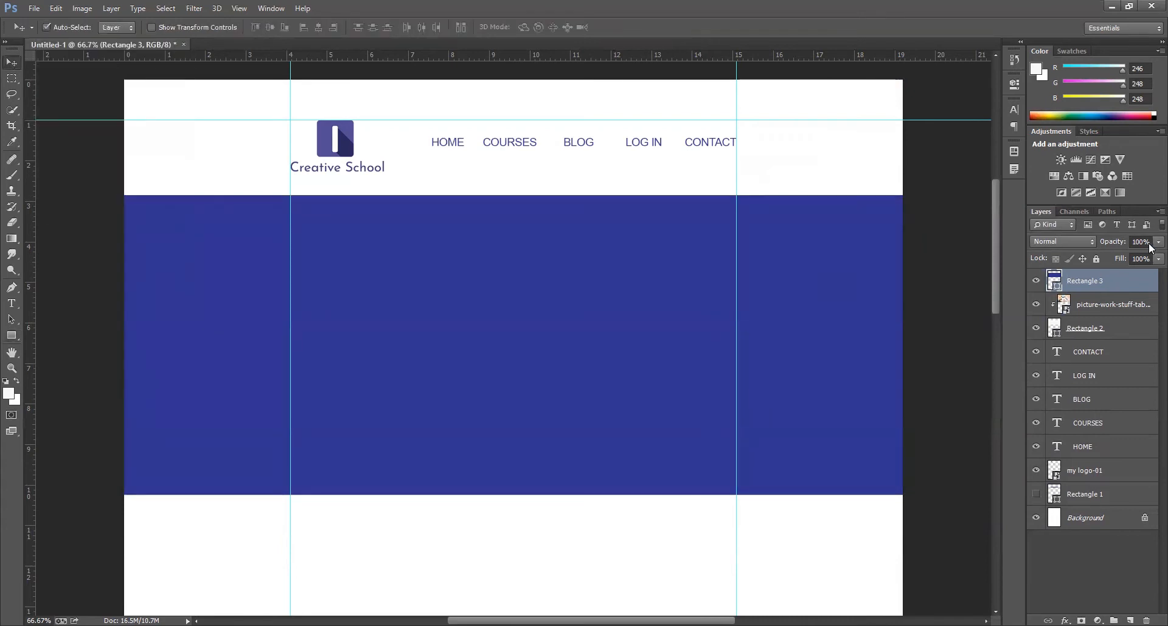
# - Reduce the blue rectangle's opacity to 56% and clip it to the banner with the photo
pyautogui.click(1157, 242)
pyautogui.click(1111, 254)
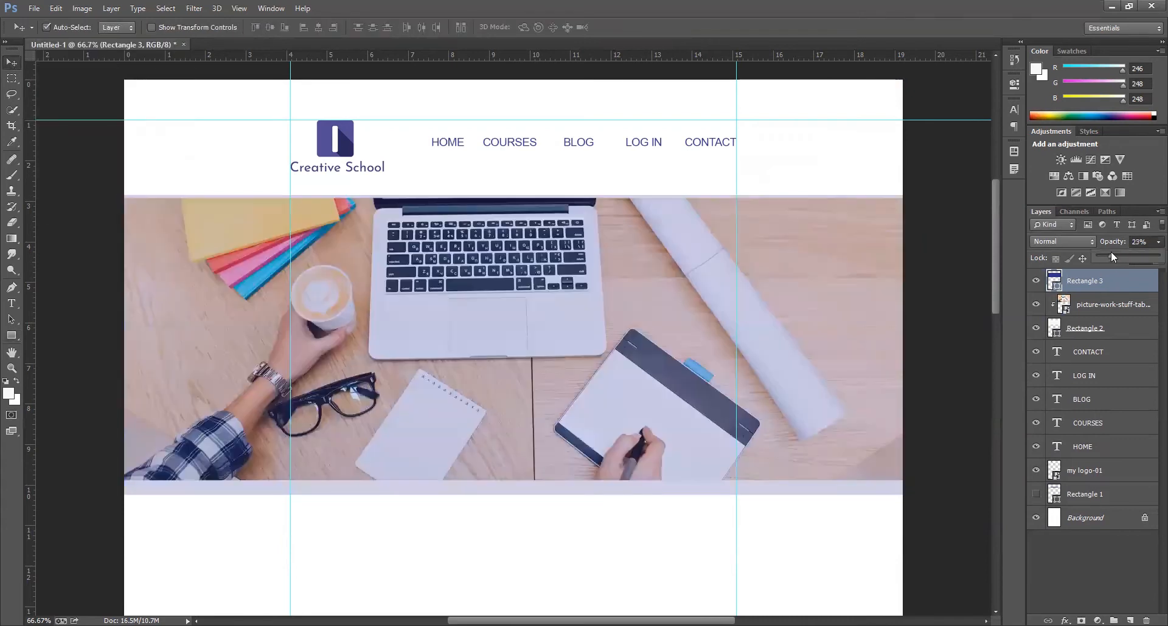
pyautogui.moveTo(1117, 252); pyautogui.dragTo(1131, 253)
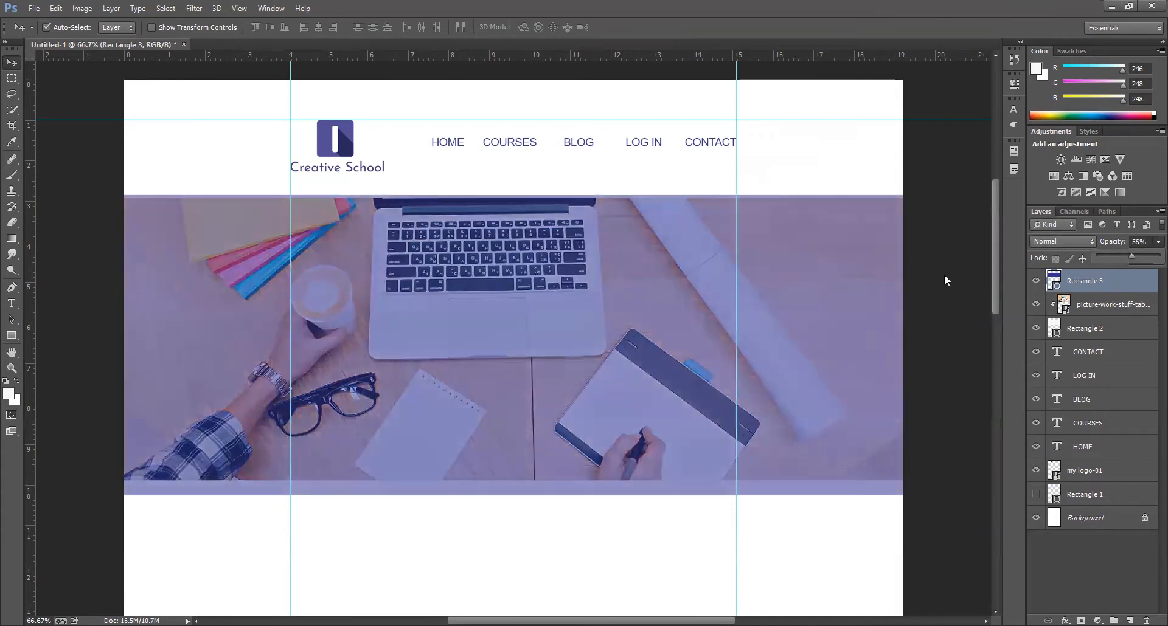
pyautogui.hotkey('ctrl', 'alt', 'g')
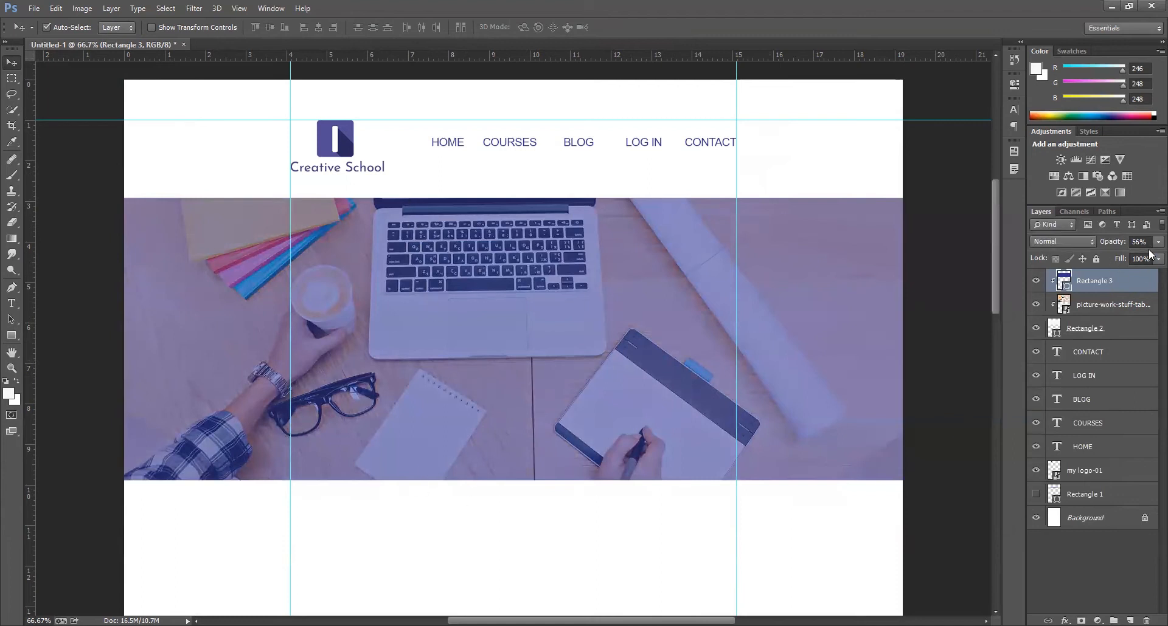
# - Try to start the headline text directly over the banner photo
pyautogui.press('t')
pyautogui.click(444, 350)
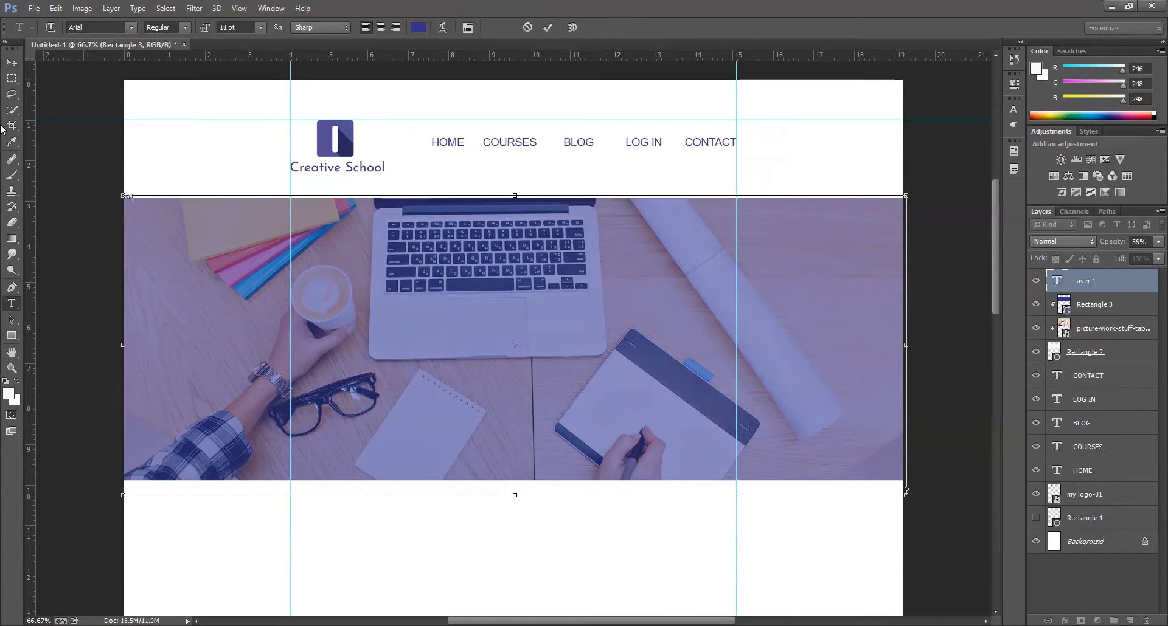
pyautogui.click(11, 62)
# - Add the two-line text WELCOME TO CREATIVE WORLD in the blank area below the banner
pyautogui.press('t')
pyautogui.click(382, 549)
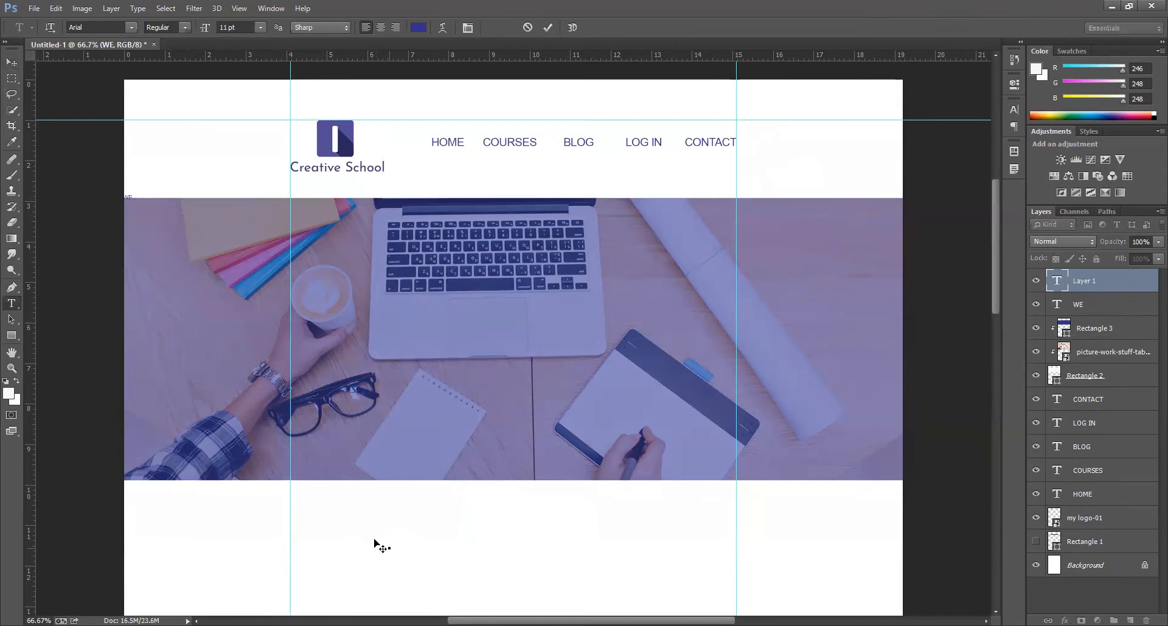
pyautogui.write('WELCOME TO')
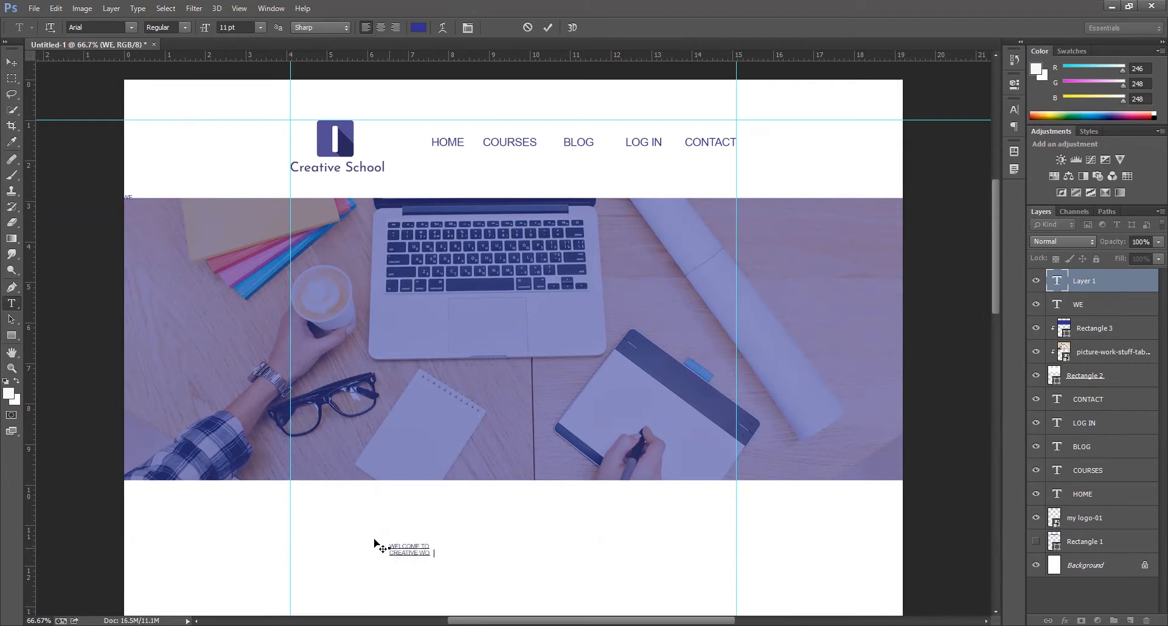
pyautogui.click(11, 62)
# - Scale the WELCOME TO CREATIVE WORLD text up to about 83 pt and place it on the banner
pyautogui.hotkey('ctrl', 't')
pyautogui.moveTo(436, 542); pyautogui.dragTo(445, 542)
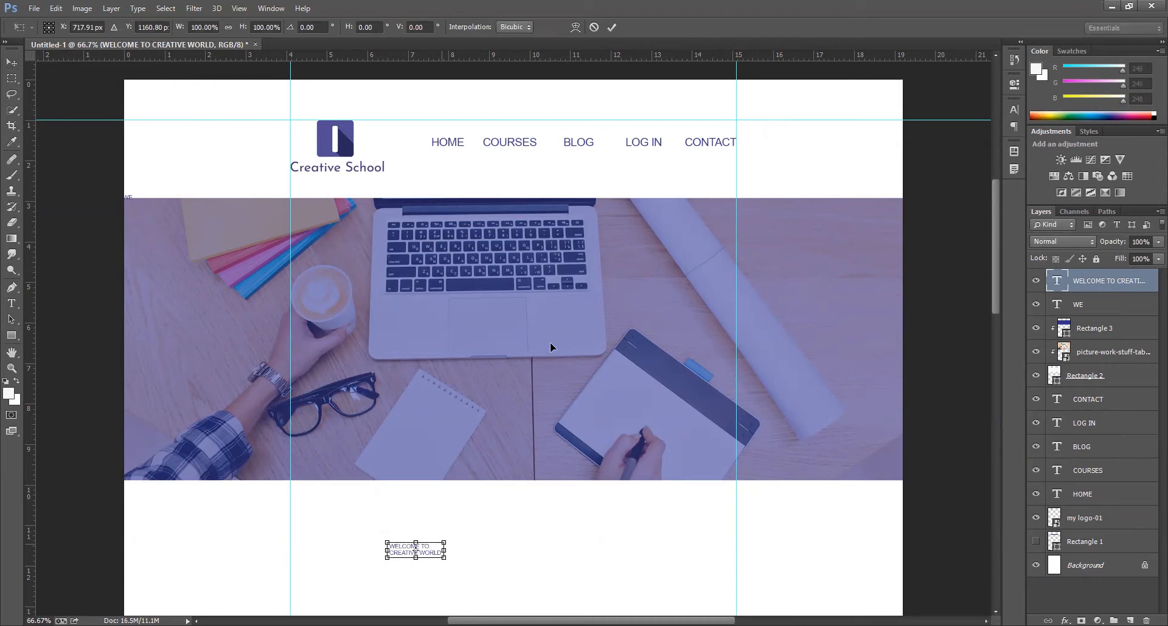
pyautogui.press('Escape')
# - Color the headline white (ffffff) and move it left to just inside the left vertical guide
pyautogui.press('t')
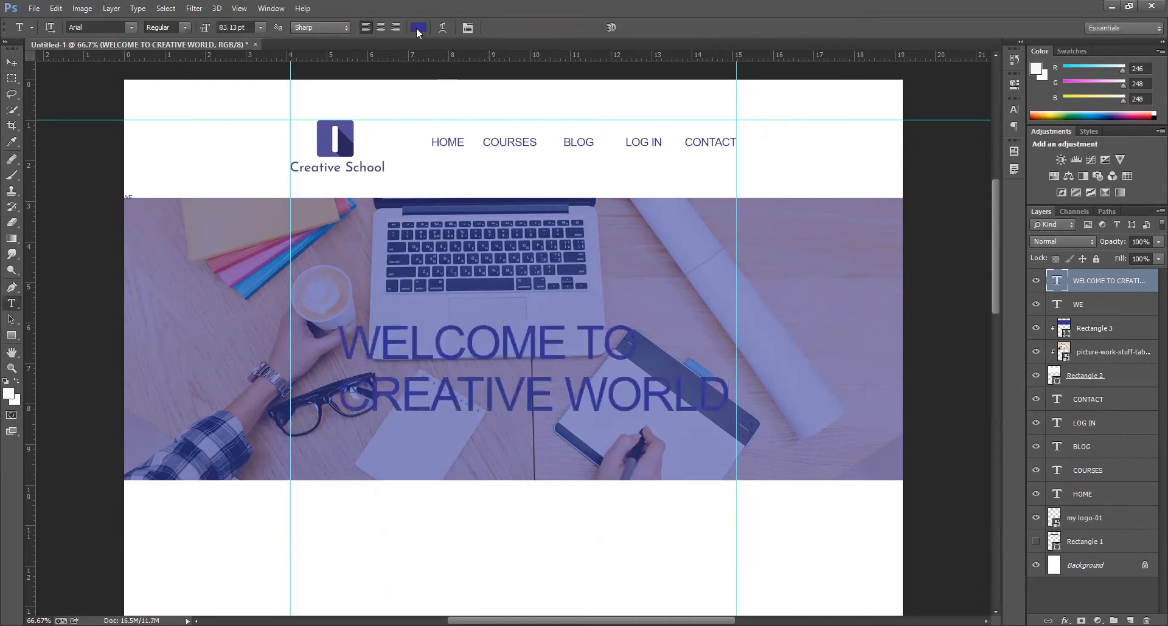
pyautogui.click(418, 27)
pyautogui.click(705, 272)
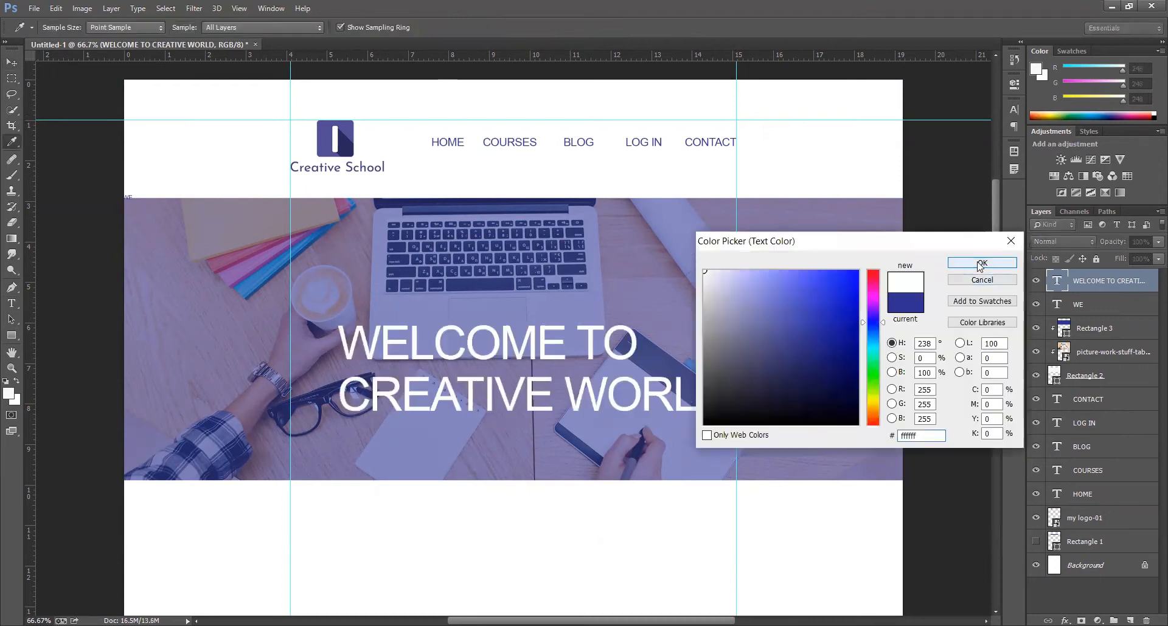
pyautogui.click(980, 263)
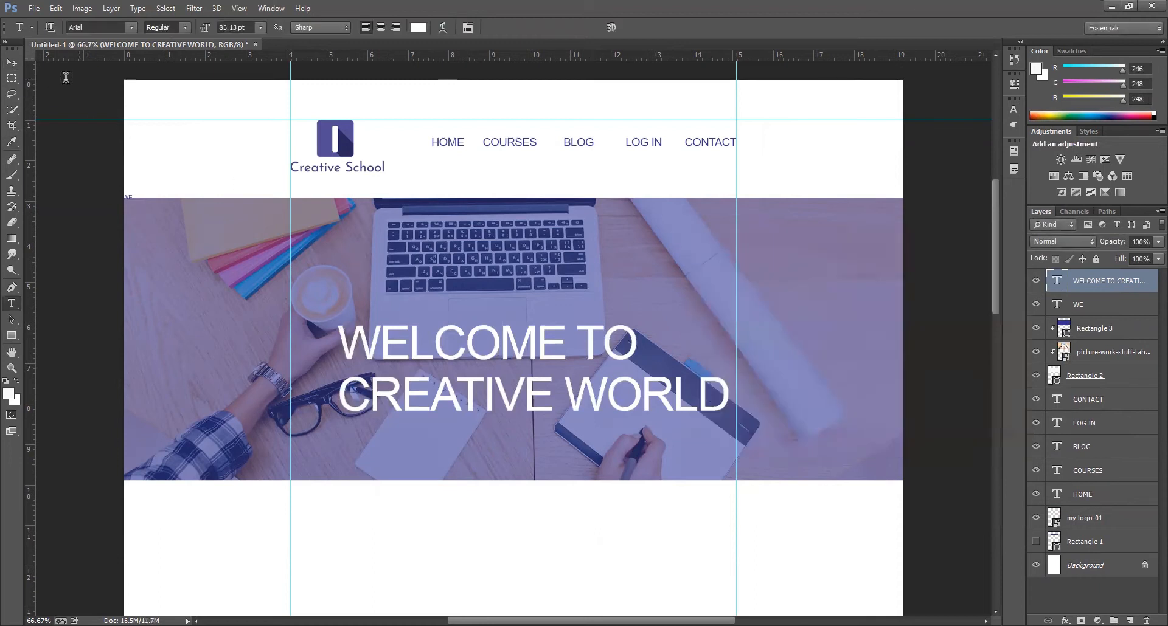
pyautogui.click(12, 62)
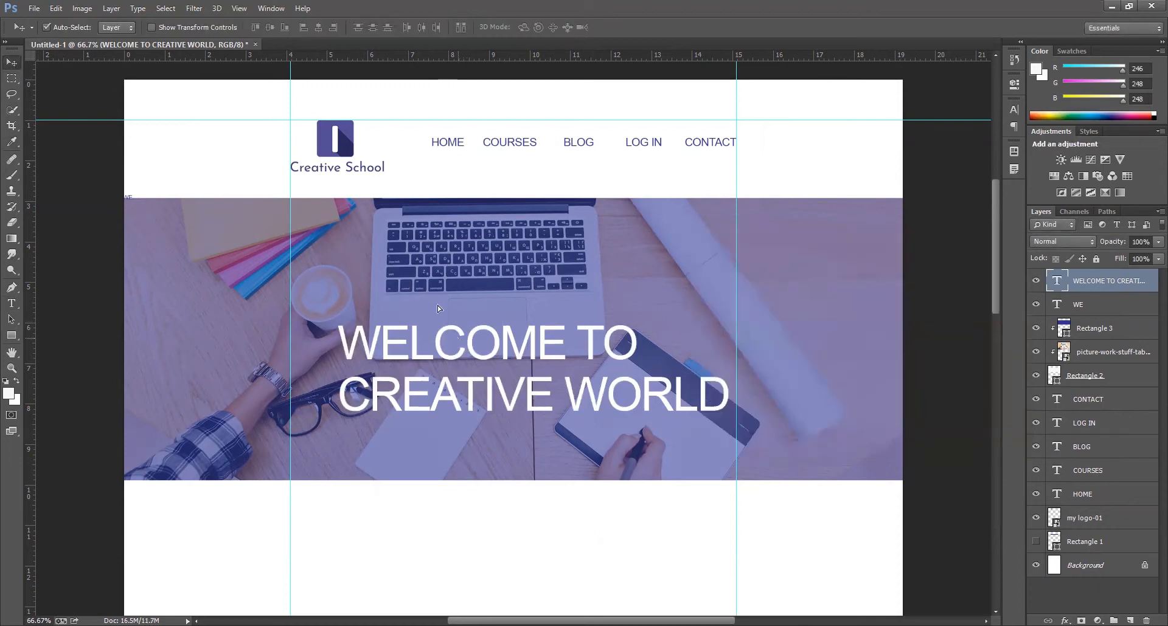
pyautogui.moveTo(420, 334); pyautogui.dragTo(383, 329)
# - Raise the banner overlay rectangle's opacity to 67% and change its fill to dark gray
pyautogui.click(1095, 328)
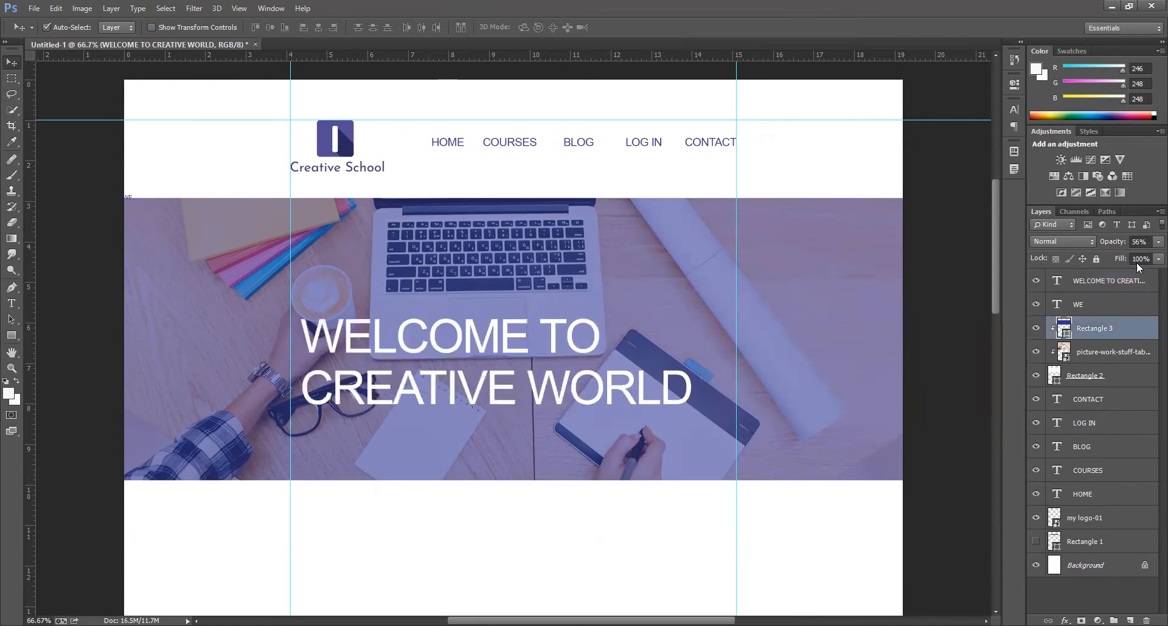
pyautogui.moveTo(1150, 242); pyautogui.dragTo(1141, 258)
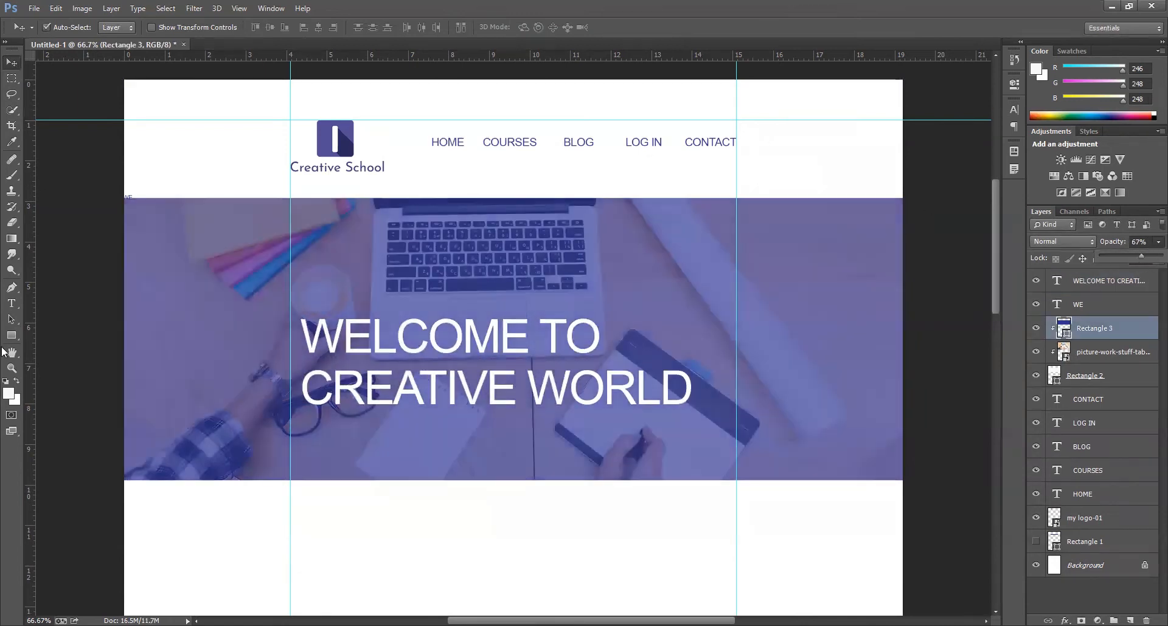
pyautogui.click(11, 335)
pyautogui.click(113, 28)
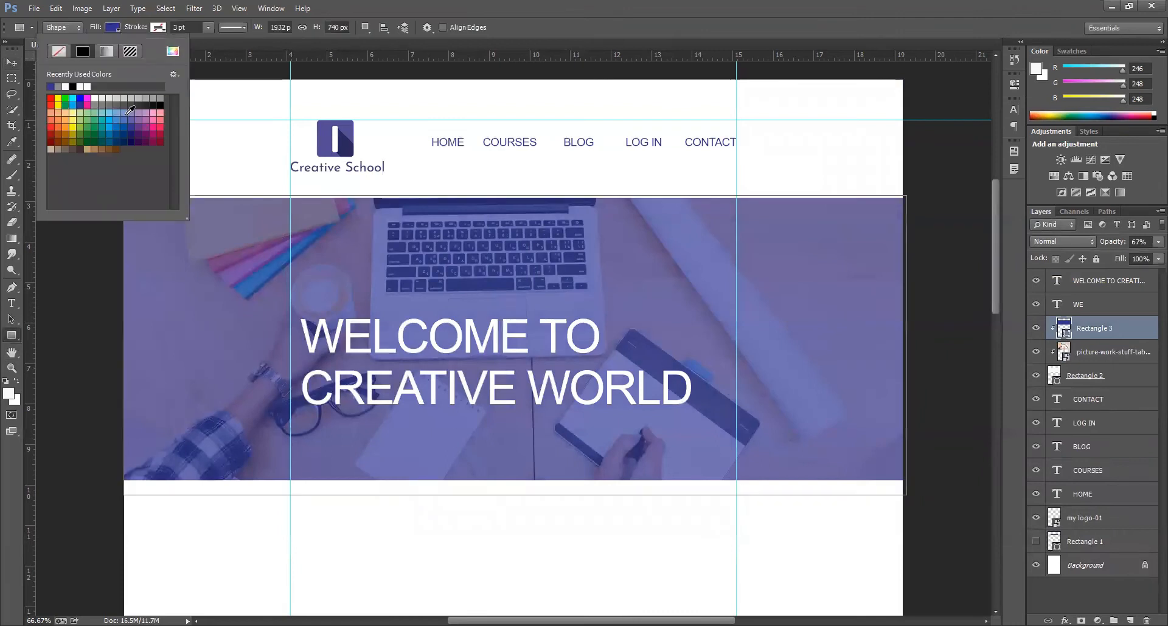
pyautogui.click(120, 101)
pyautogui.click(8, 62)
# - Transform the overlay, photo and base rectangle layers together, making the banner slightly taller and moving it slightly down
pyautogui.click(1094, 377)
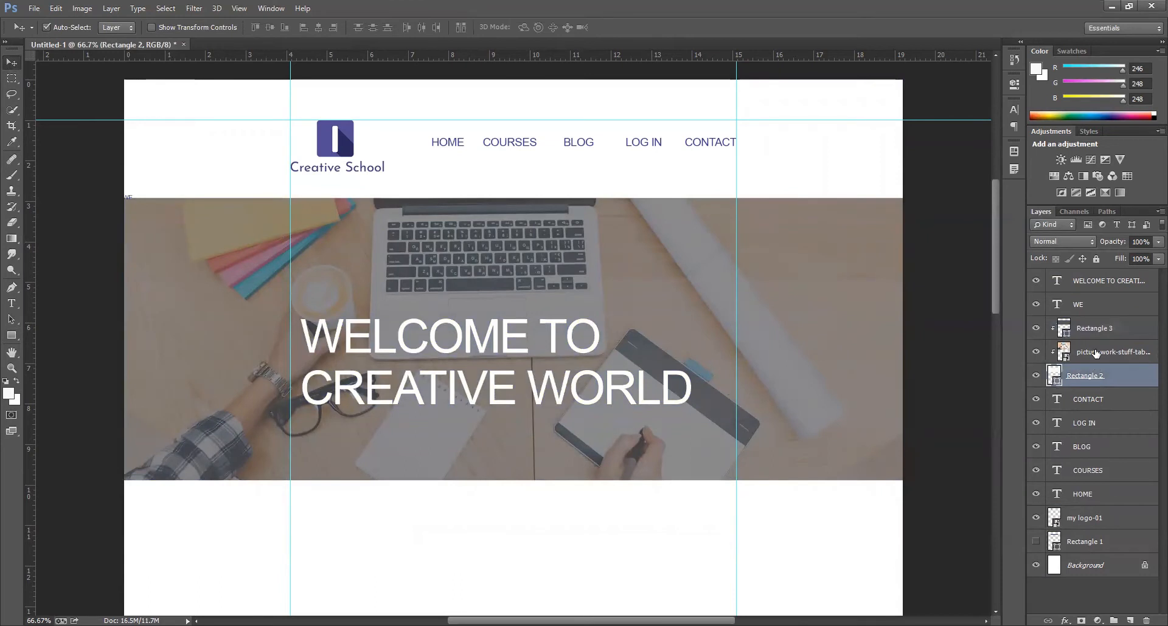
pyautogui.keyDown('shift'); pyautogui.click(1092, 332); pyautogui.keyUp('shift')
pyautogui.hotkey('ctrl', 't')
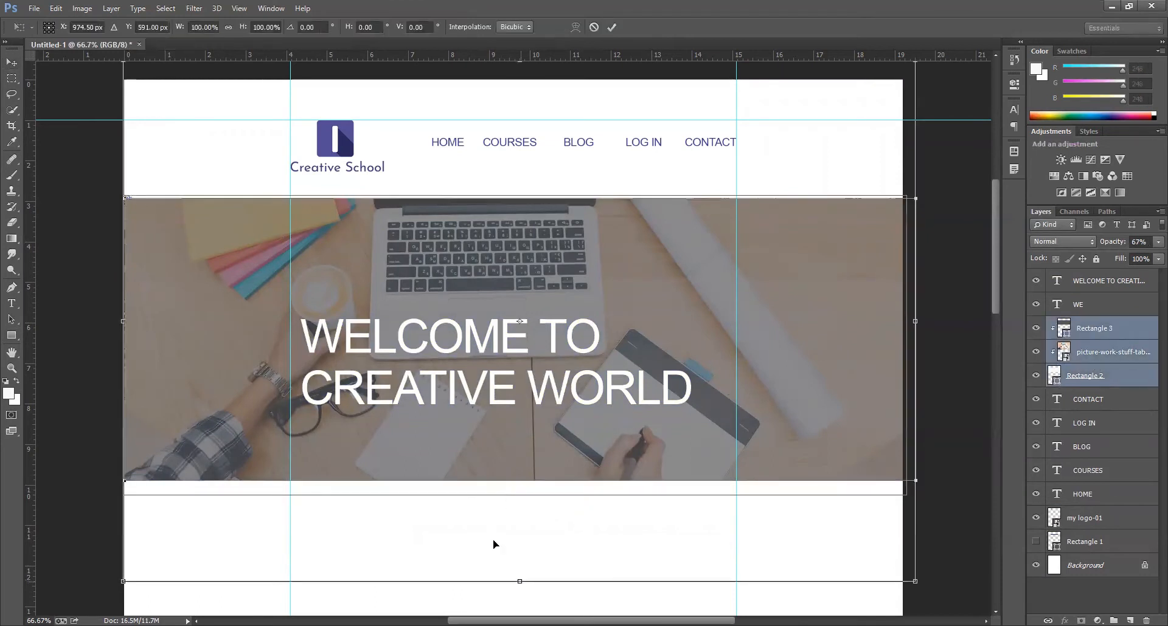
pyautogui.press('Return')
# - Move the headline slightly up and closer to the left vertical guide, and select the gray overlay layer
pyautogui.click(348, 330)
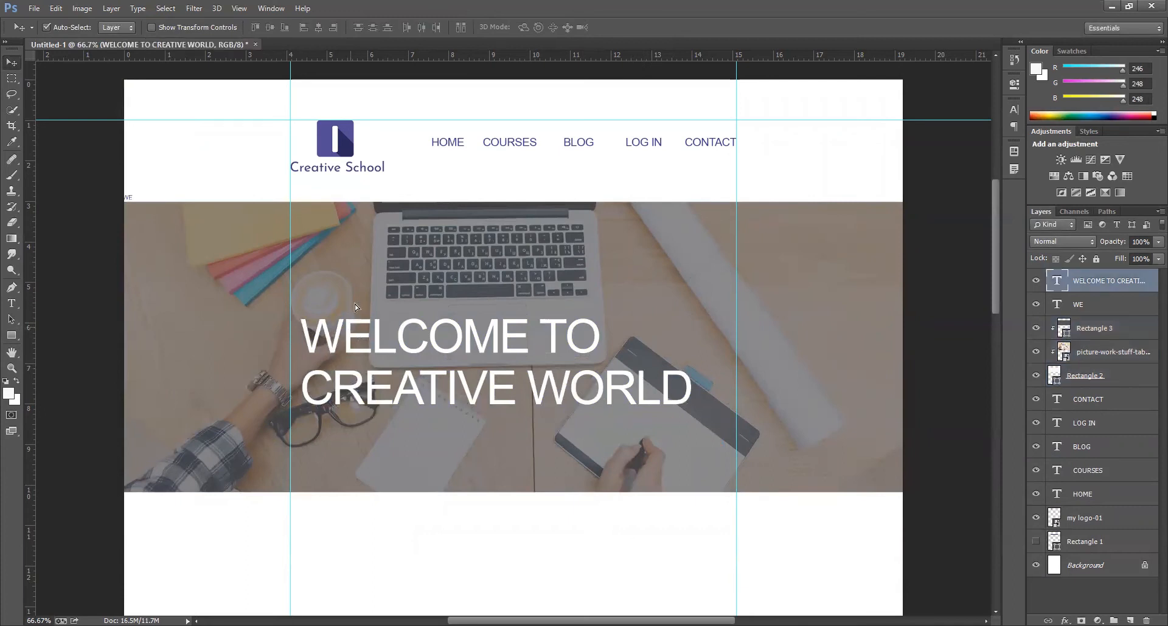
pyautogui.moveTo(355, 304); pyautogui.dragTo(351, 288)
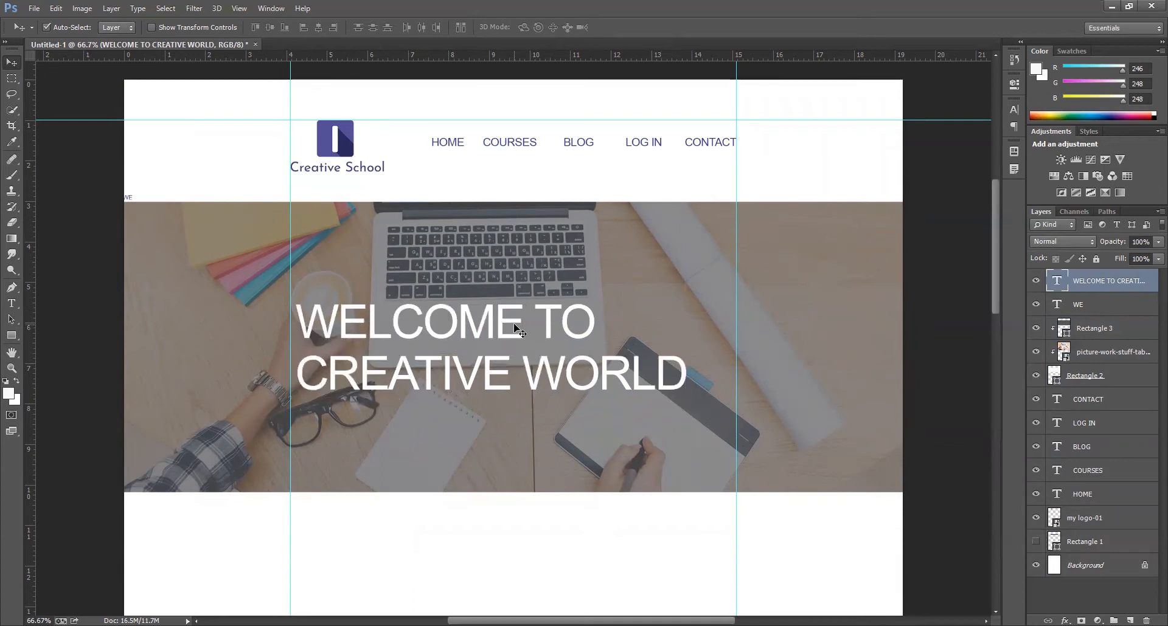
pyautogui.click(497, 443)
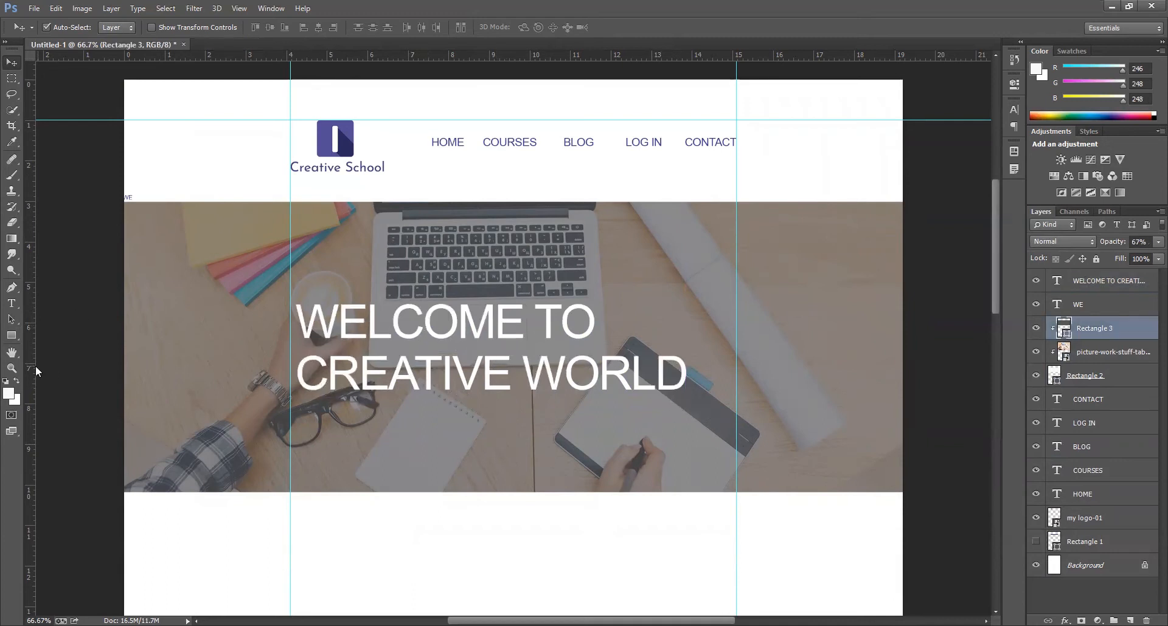
# - Draw a rounded rectangle button about 235 x 71 px with a 10 px radius below the headline on the banner
pyautogui.scroll(-3, 571, 384)
pyautogui.click(12, 336)
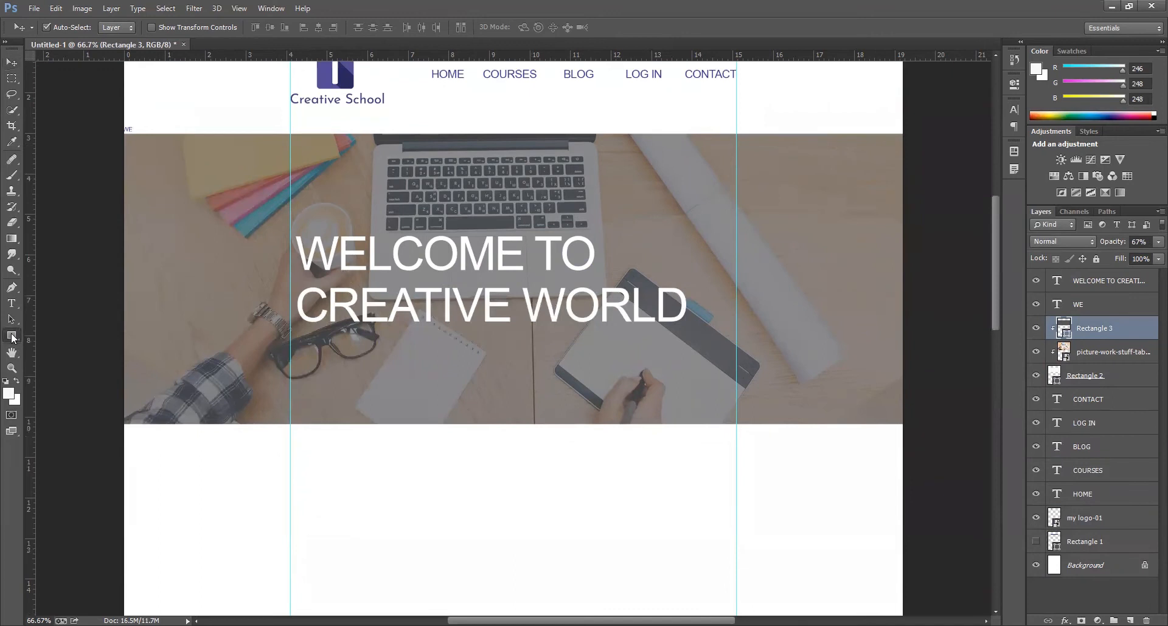
pyautogui.click(44, 344)
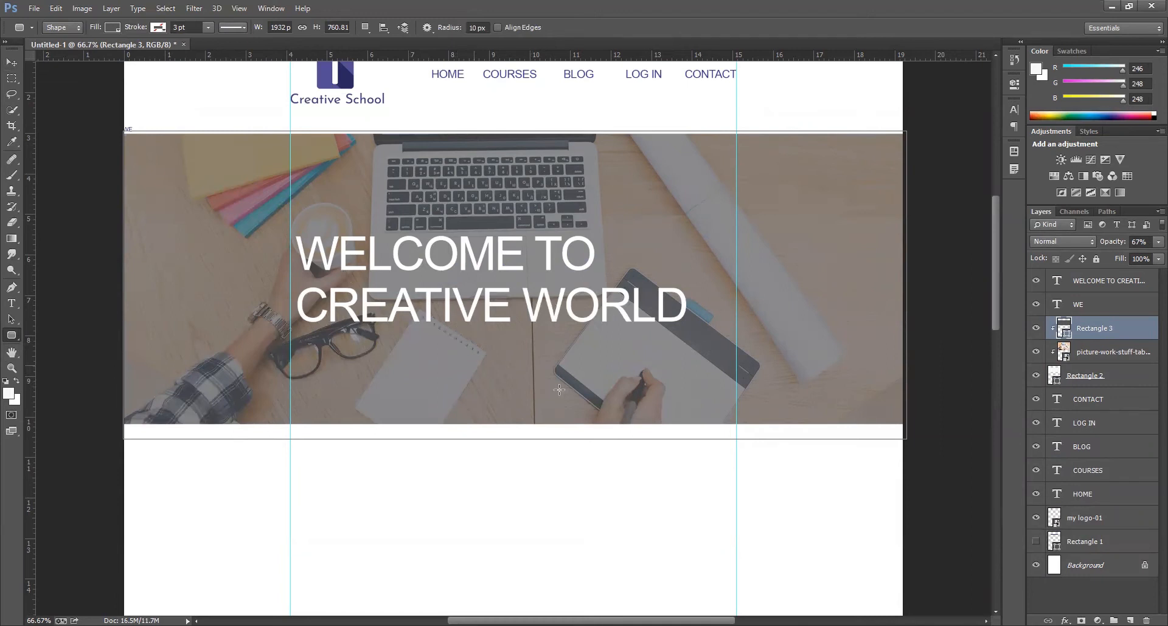
pyautogui.moveTo(567, 394)
pyautogui.mouseDown()
pyautogui.moveTo(569, 365)
pyautogui.moveTo(475, 366)
pyautogui.mouseUp()
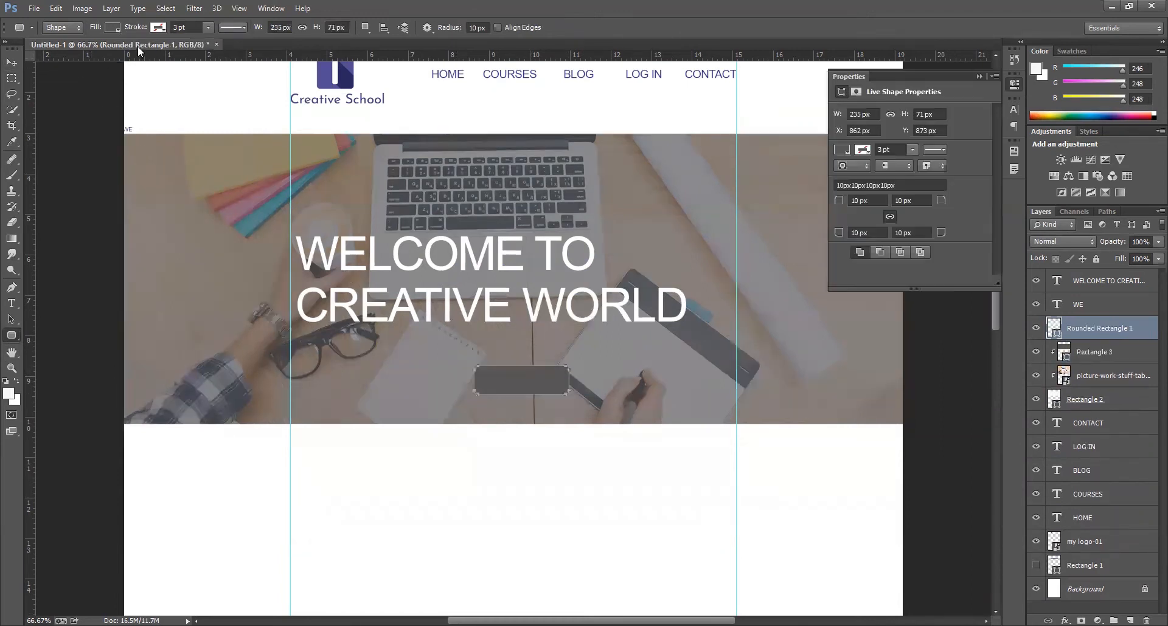
# - Fill the rounded button with the dark navy 27275e sampled from the logo
pyautogui.click(107, 27)
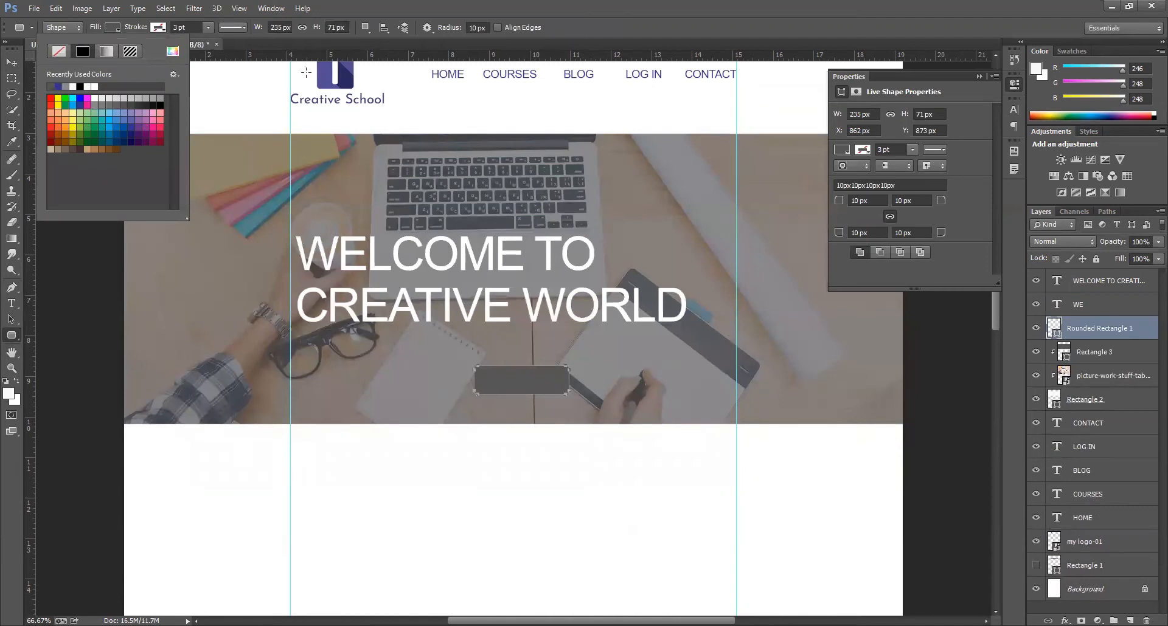
pyautogui.click(172, 53)
pyautogui.click(345, 79)
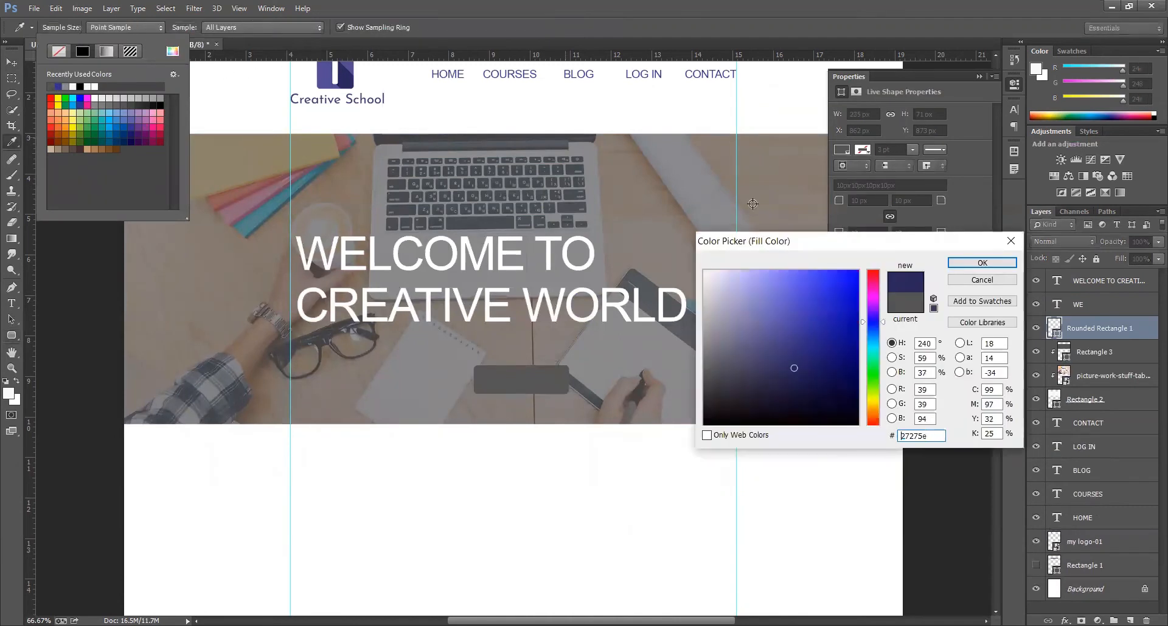
pyautogui.click(977, 263)
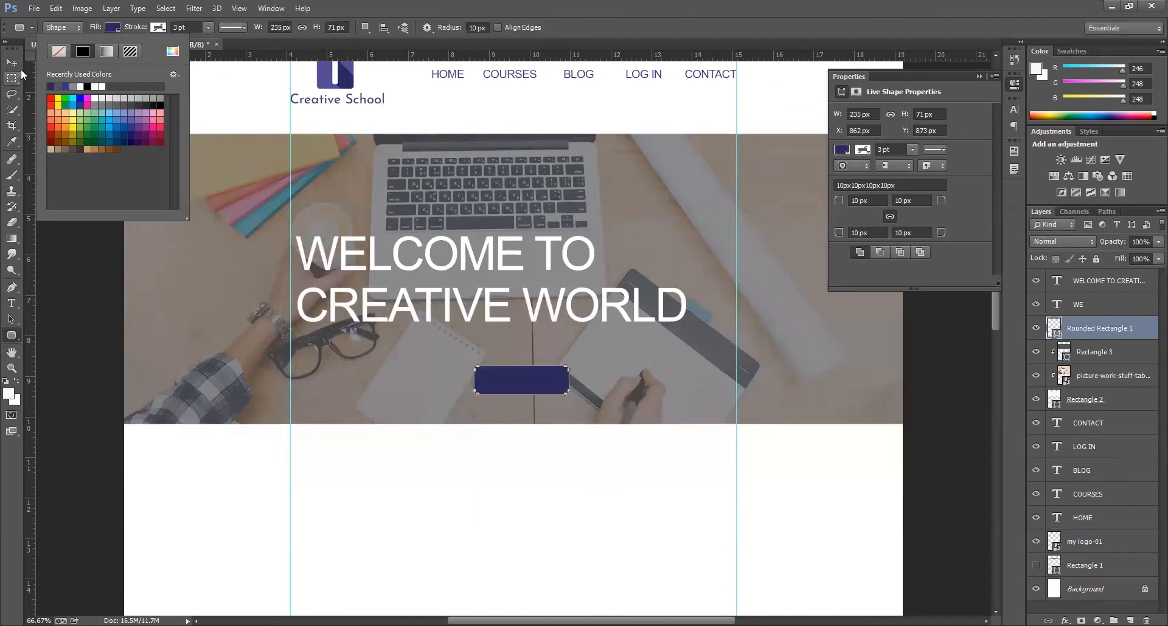
pyautogui.press('Escape')
pyautogui.press('v')
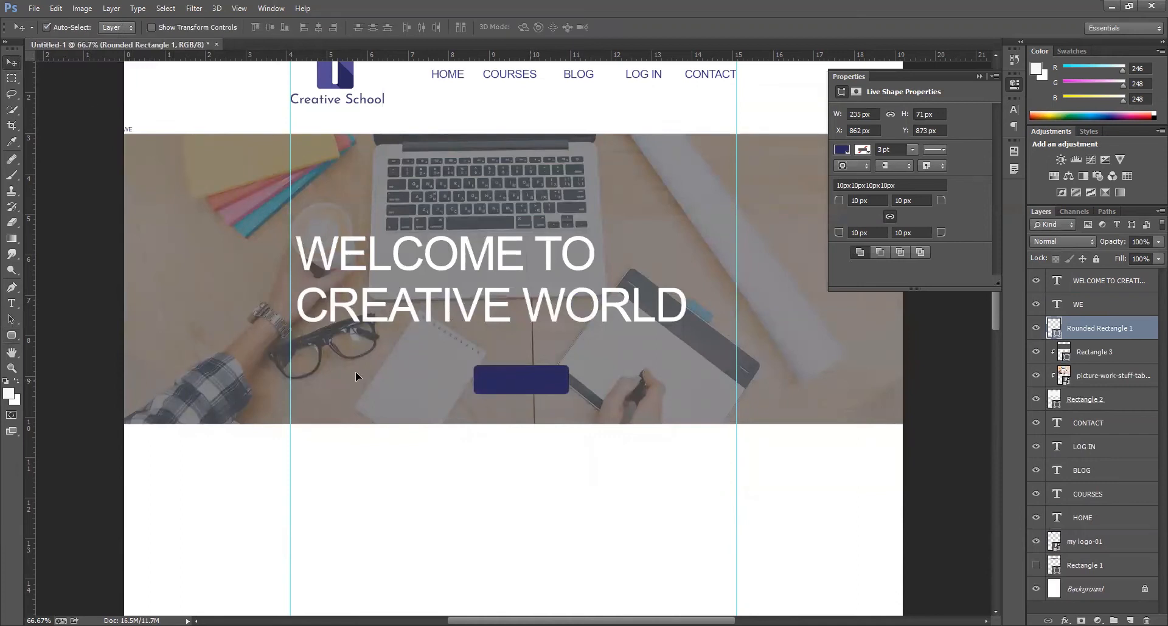
# - Move the navy rounded button under the start of the headline and add a white BOOK NOW text on the banner
pyautogui.moveTo(529, 379); pyautogui.dragTo(355, 371)
pyautogui.press('t')
pyautogui.click(494, 402)
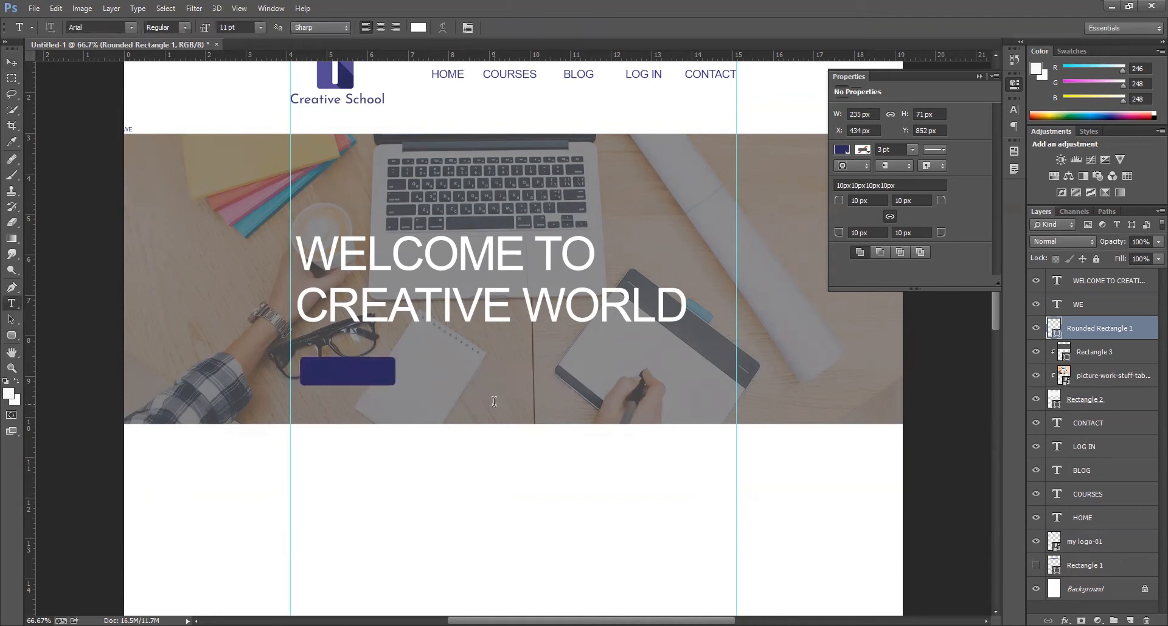
pyautogui.write('BOOK')
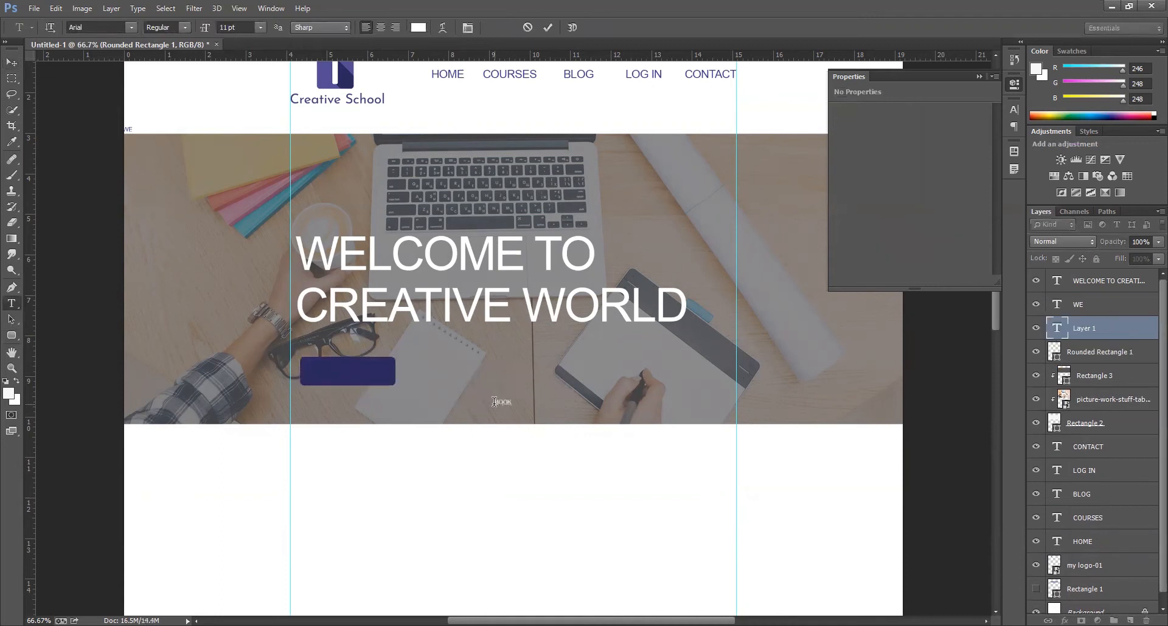
pyautogui.write(' NOW')
pyautogui.click(11, 62)
# - Enlarge the BOOK NOW text and center it on the navy button
pyautogui.hotkey('ctrl', 't')
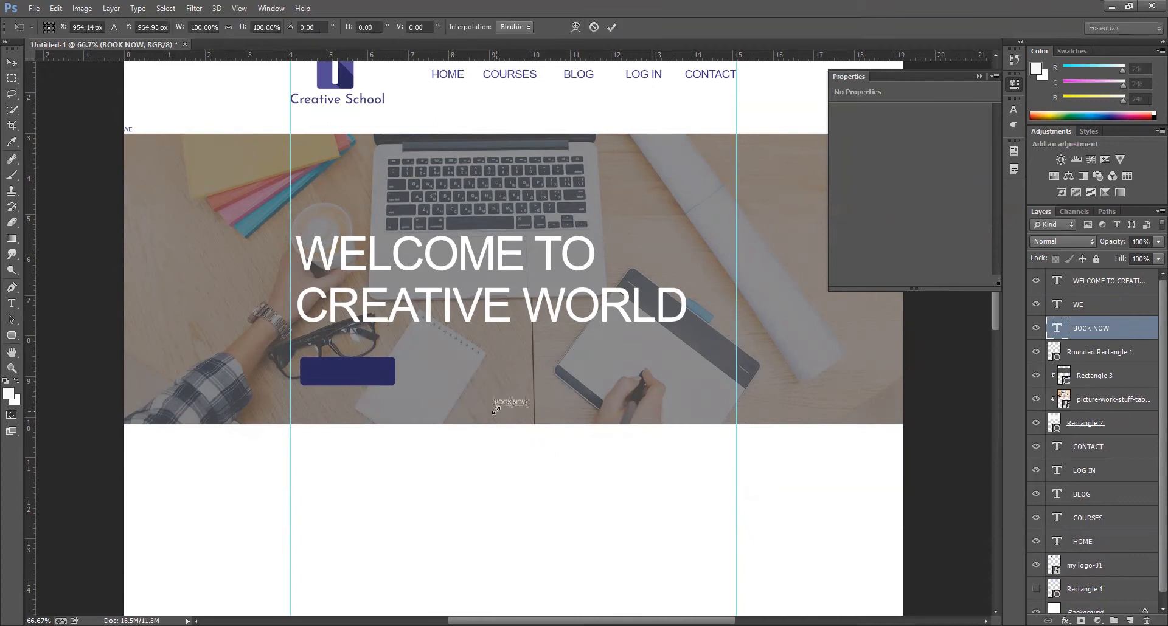
pyautogui.moveTo(492, 409); pyautogui.dragTo(359, 372)
pyautogui.press('Return')
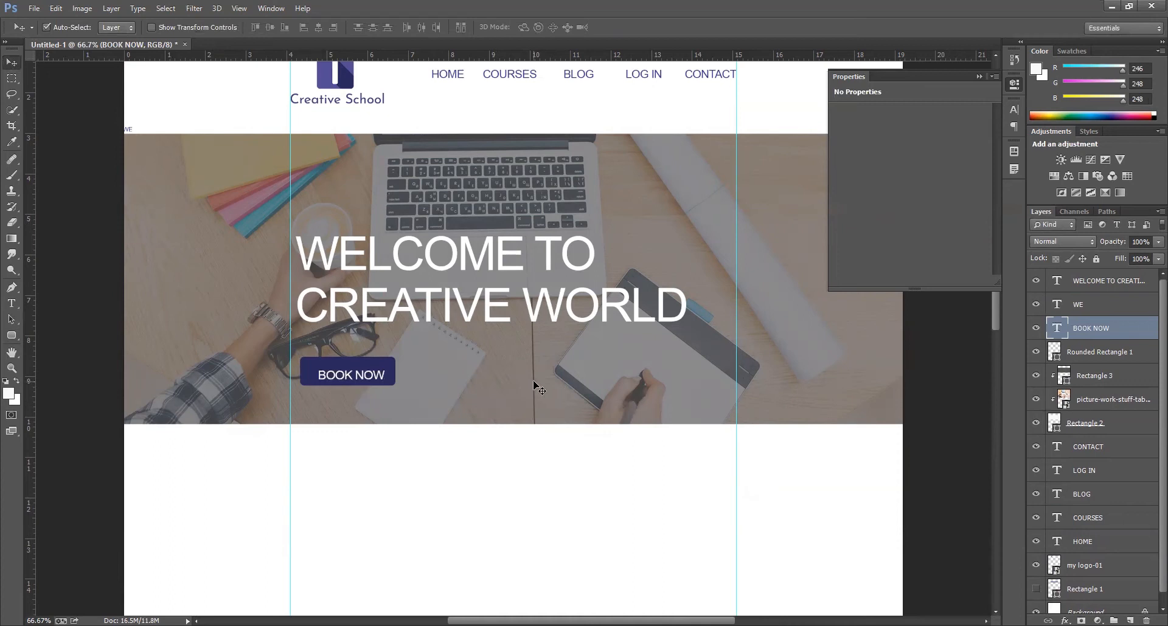
pyautogui.press('Left')
pyautogui.press('Left')
pyautogui.press('Left')
pyautogui.press('Left')
pyautogui.press('Up')
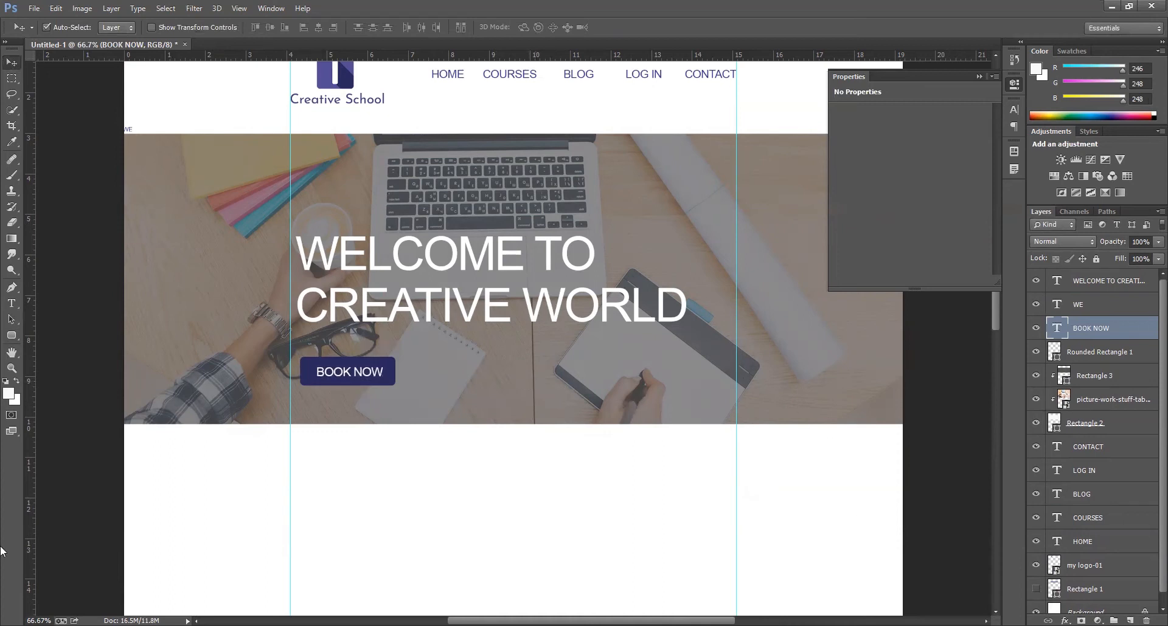
pyautogui.click(982, 78)
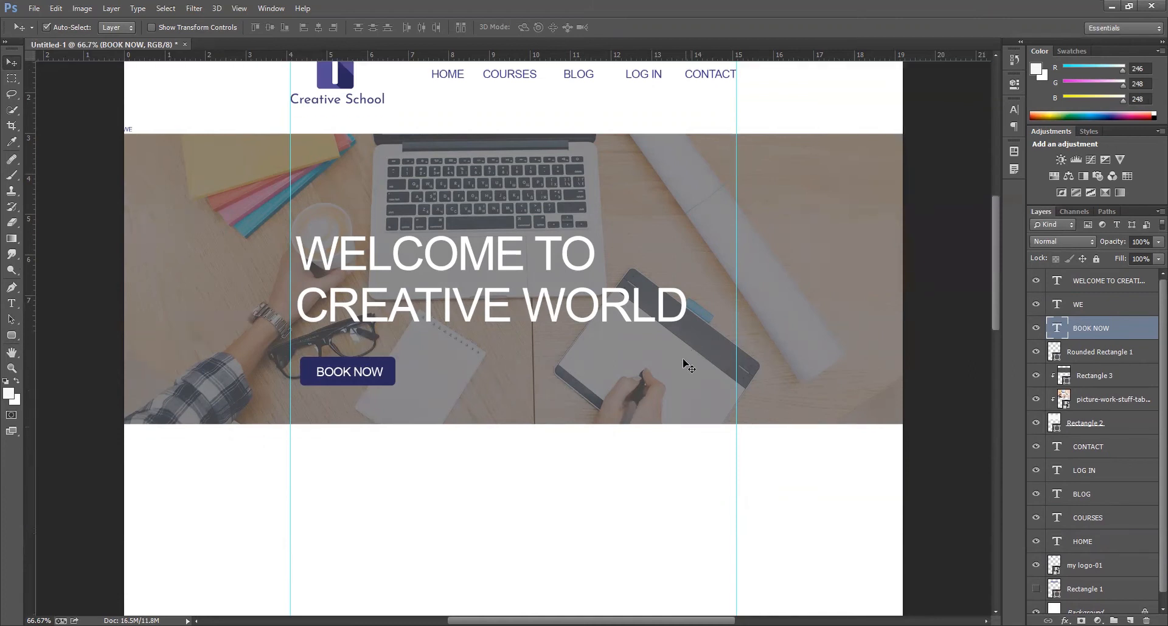
# - Add the text OUR COURSE in the white area below the banner
pyautogui.scroll(-1, 688, 365)
pyautogui.scroll(-2, 600, 435)
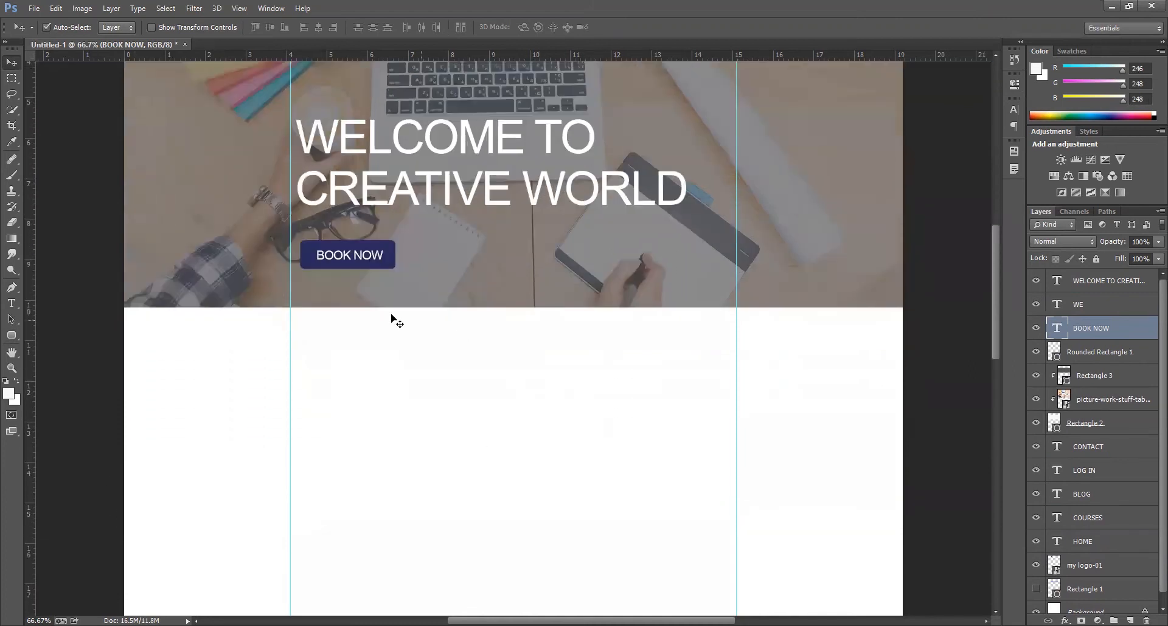
pyautogui.press('t')
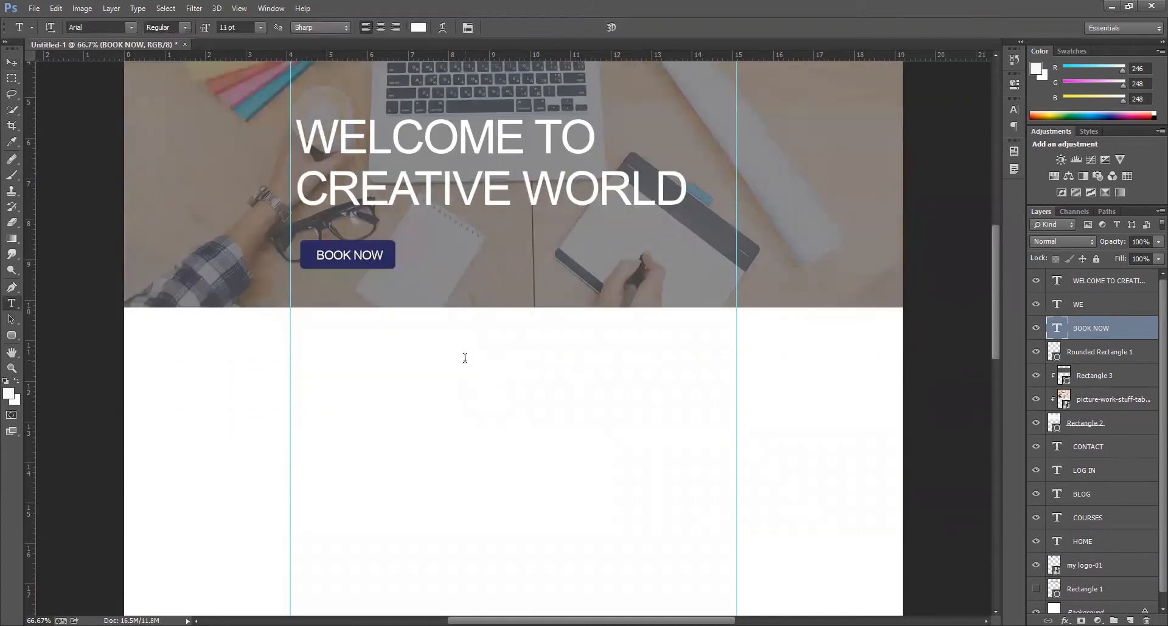
pyautogui.click(464, 359)
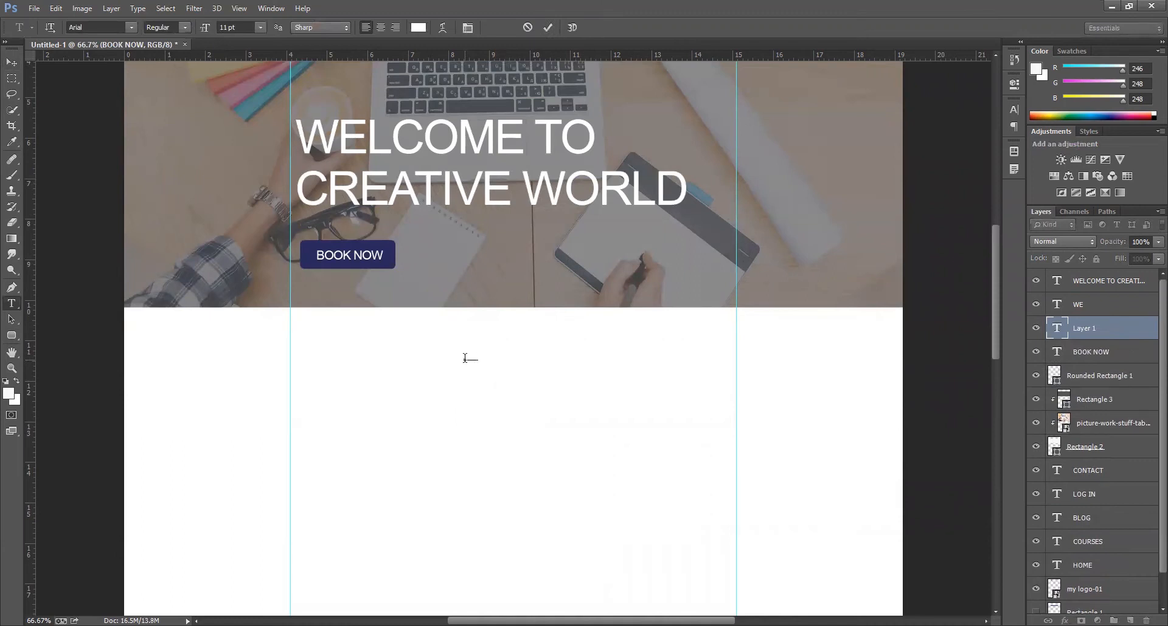
pyautogui.click(12, 63)
# - Color the OUR COURSE text dark navy 27275e, sampled from the BOOK NOW button
pyautogui.press('t')
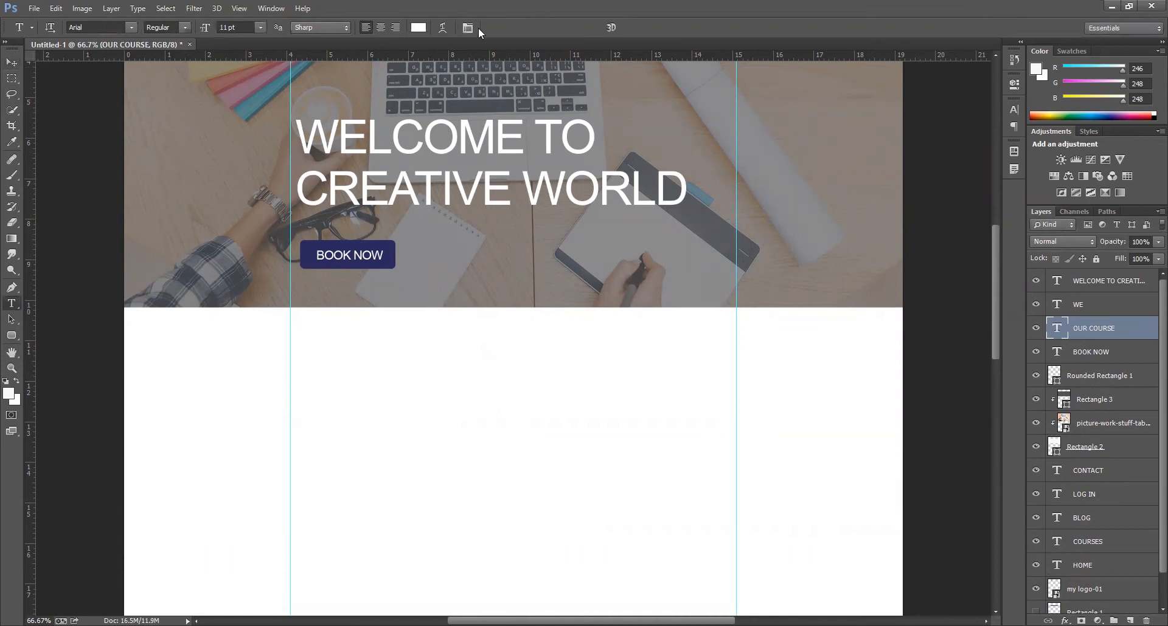
pyautogui.click(415, 27)
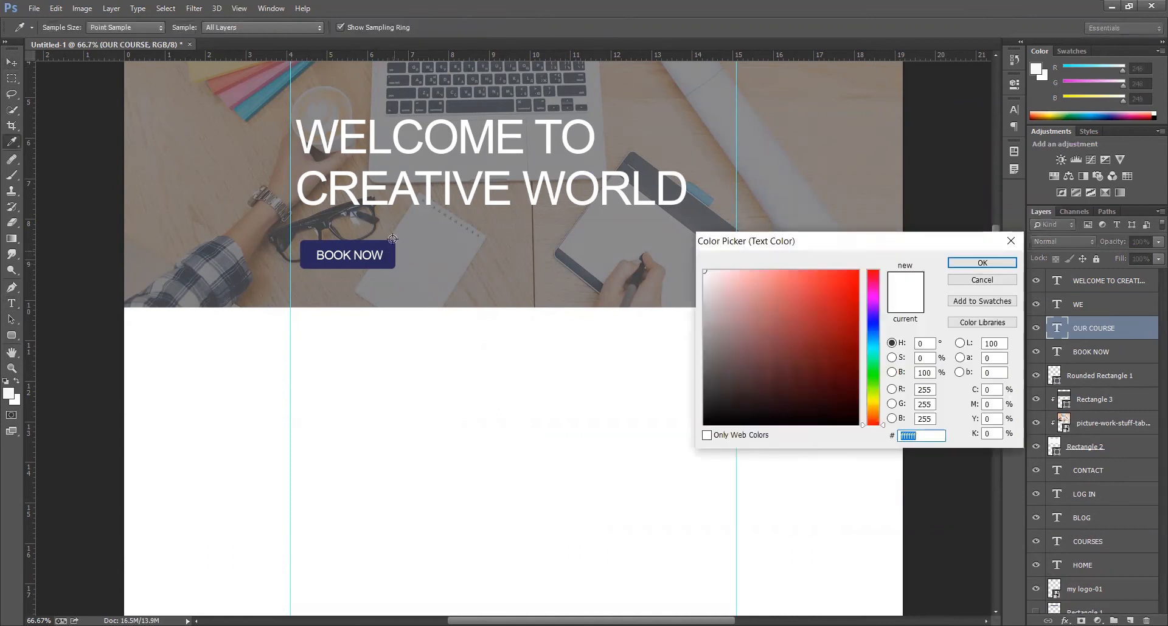
pyautogui.click(982, 280)
pyautogui.click(417, 27)
pyautogui.click(390, 250)
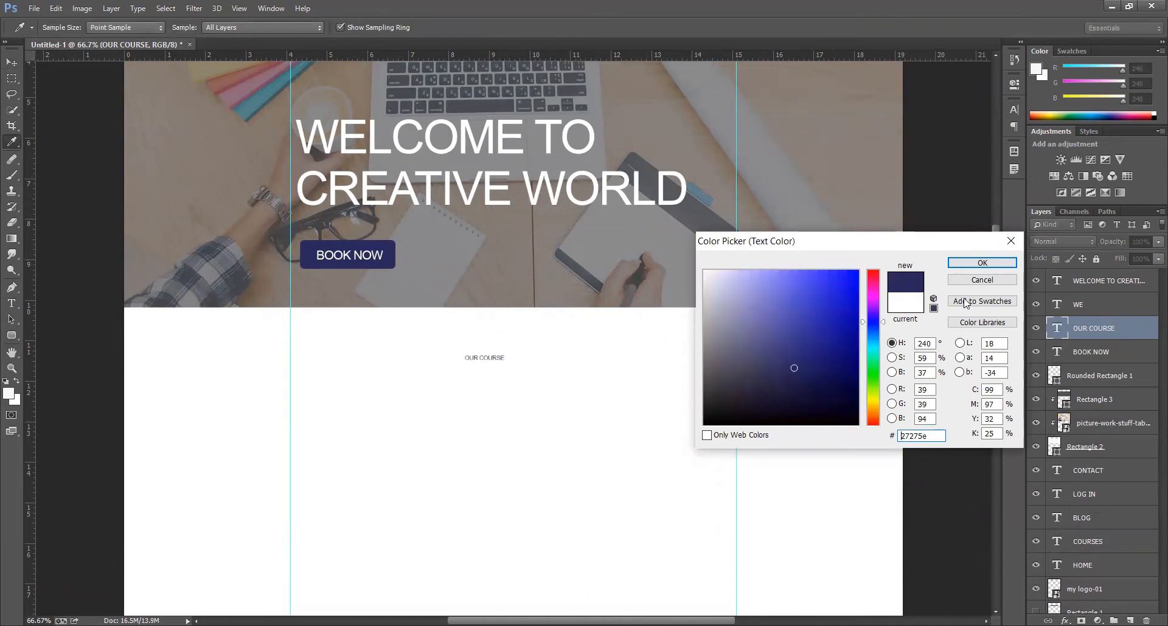
pyautogui.click(967, 262)
pyautogui.click(11, 61)
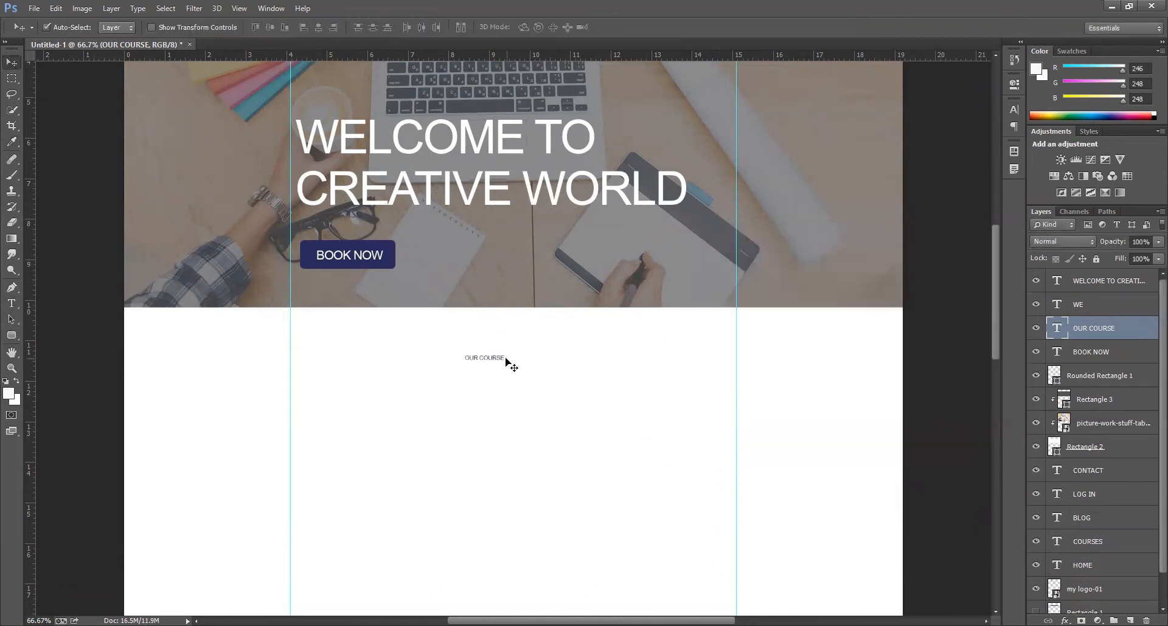
# - Enlarge the OUR COURSE heading and position it centered between the vertical guides, just below the banner
pyautogui.hotkey('ctrl', 't')
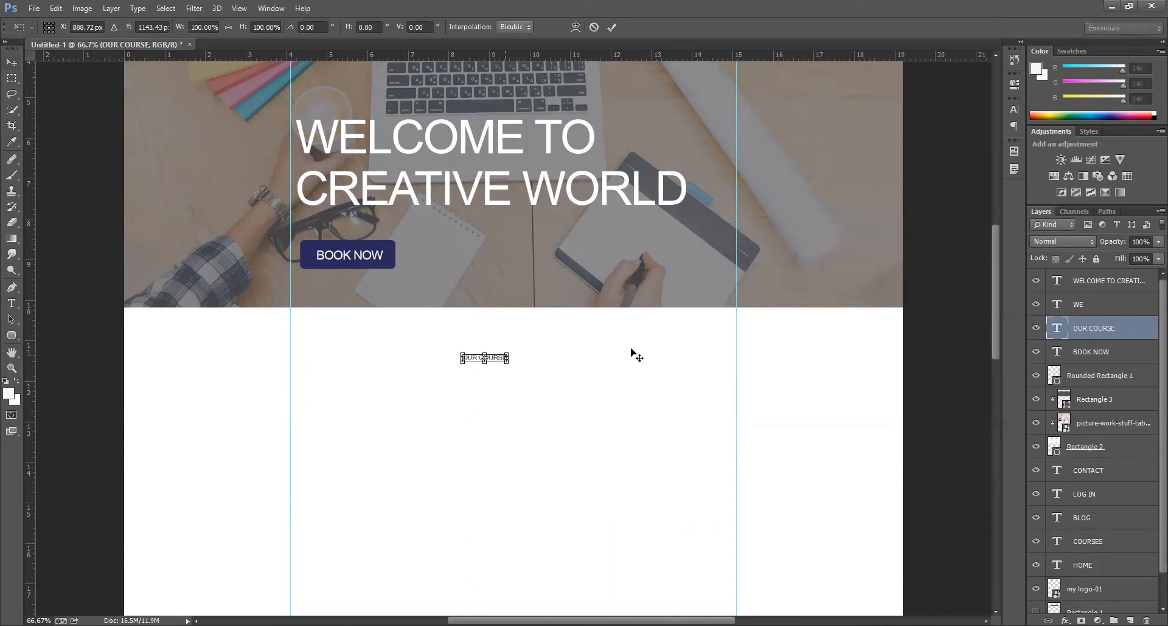
pyautogui.press('Return')
pyautogui.press('Right')
pyautogui.press('Right')
pyautogui.press('Right')
pyautogui.moveTo(527, 338); pyautogui.dragTo(543, 342)
pyautogui.scroll(-3, 472, 394)
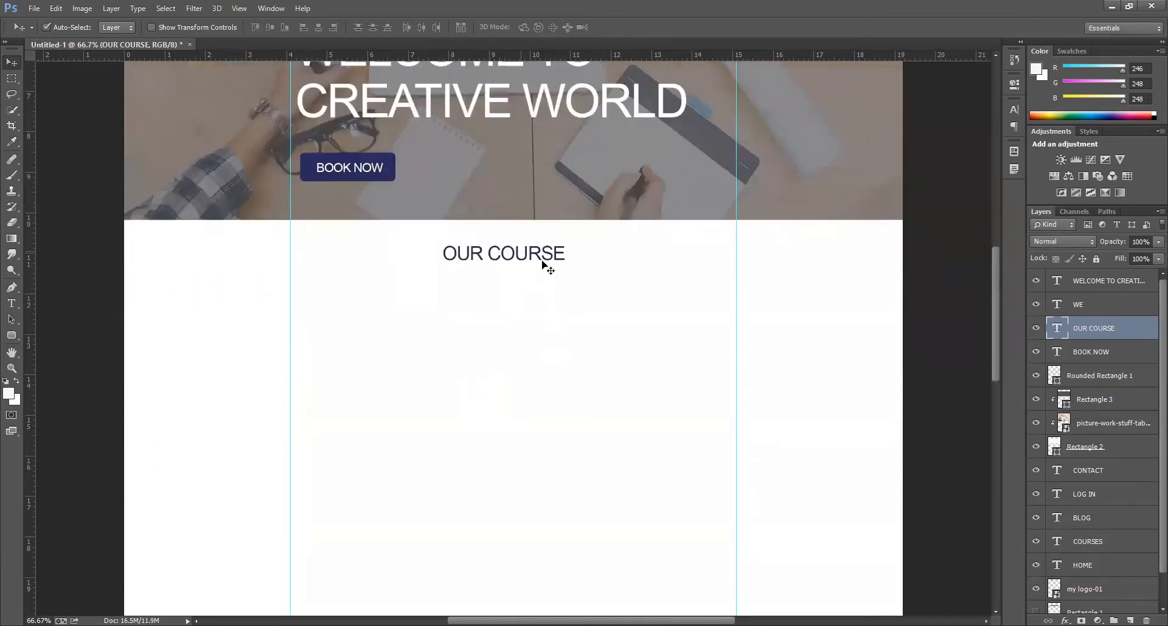
pyautogui.moveTo(543, 265); pyautogui.dragTo(549, 266)
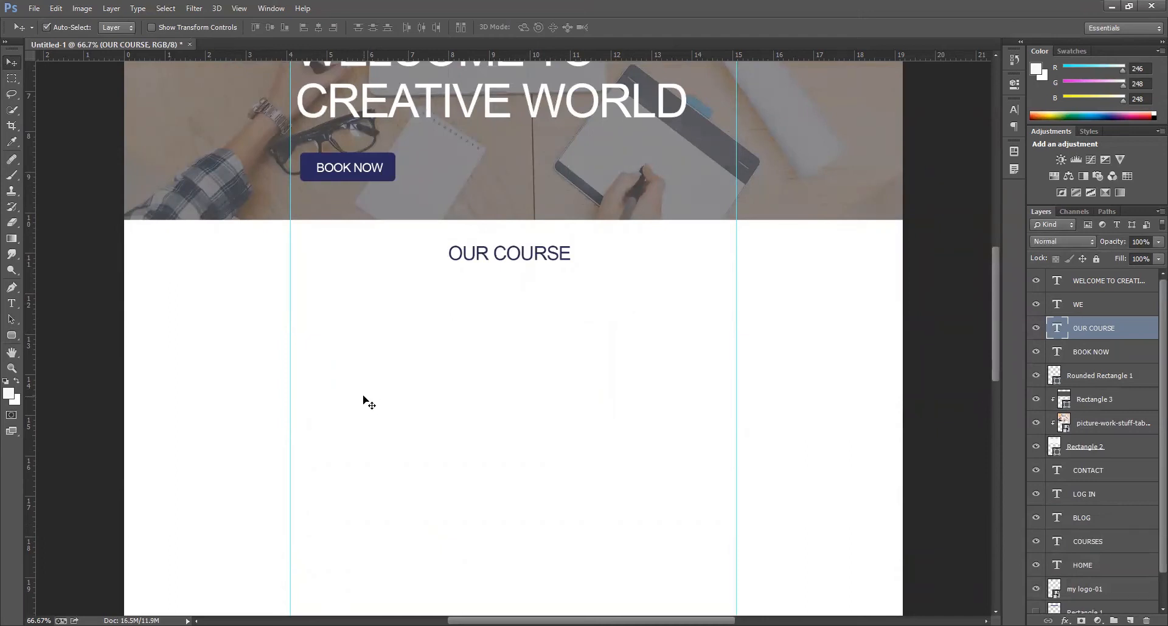
# - Duplicate the OUR COURSE heading lower on the page near the left guide and change the copy's text to Photoshop
pyautogui.scroll(-2, 474, 298)
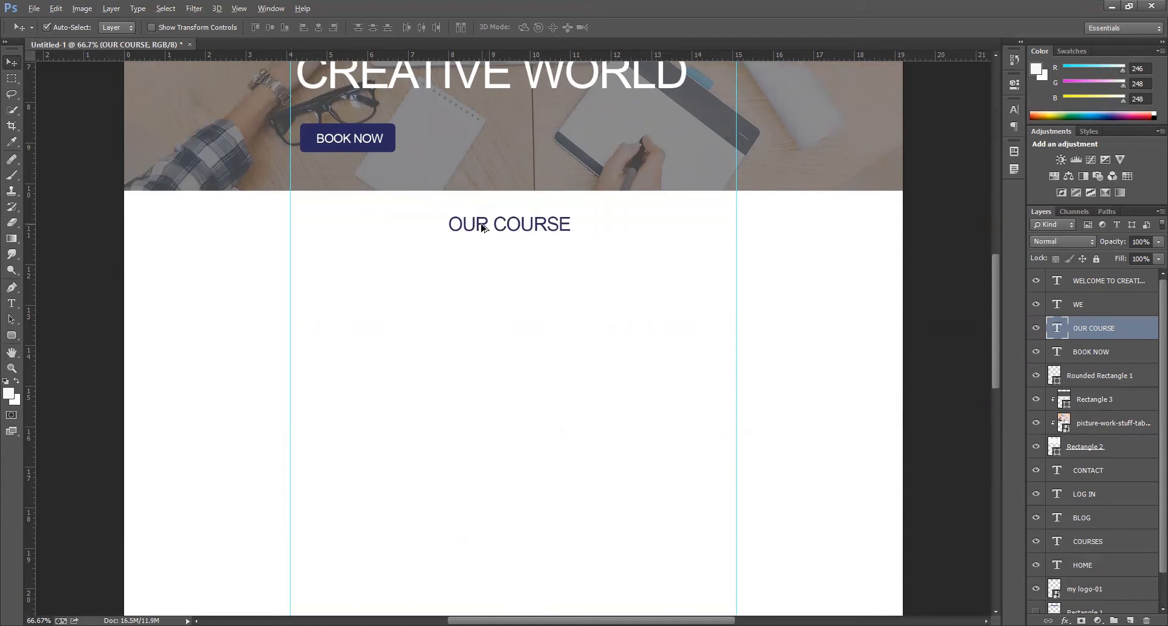
pyautogui.press('t')
pyautogui.moveTo(482, 224); pyautogui.dragTo(459, 386)
pyautogui.write('PHO')
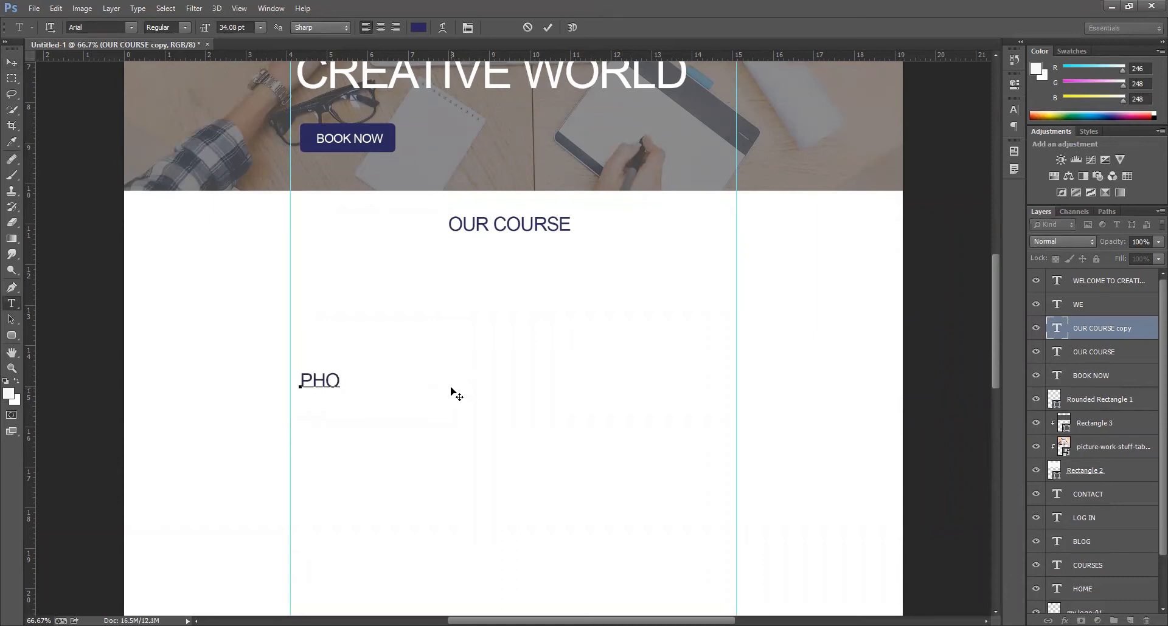
pyautogui.press('BackSpace')
pyautogui.press('BackSpace')
pyautogui.write('hotoshop')
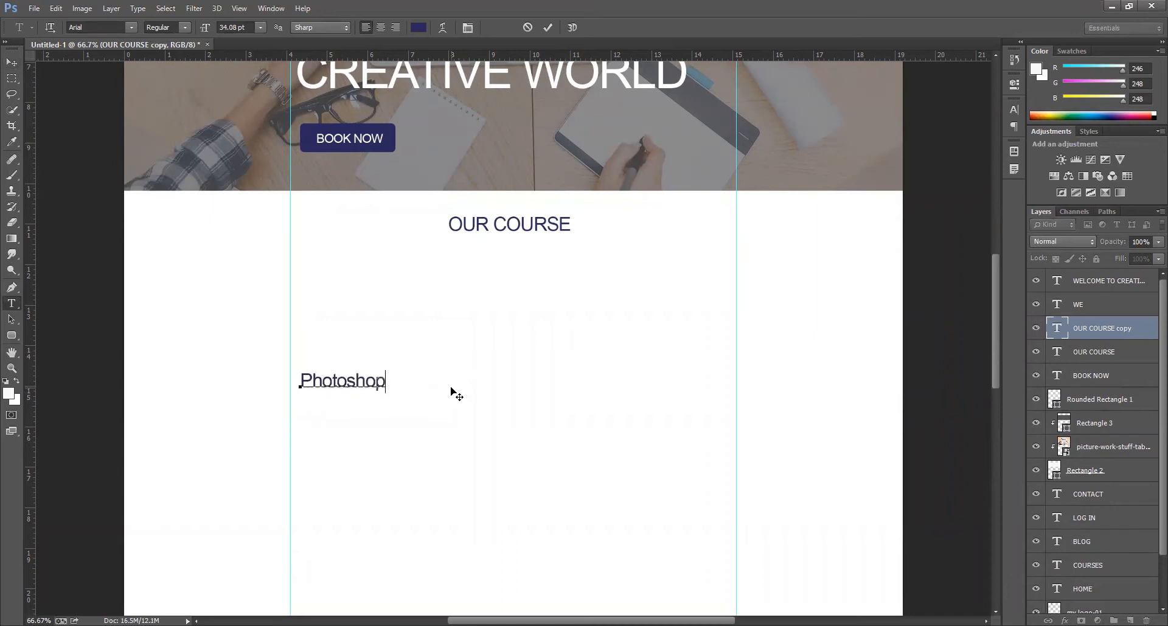
pyautogui.click(11, 62)
# - Duplicate the Photoshop label to its right in the same row and change the copy's text to Illustrator
pyautogui.moveTo(349, 381); pyautogui.dragTo(615, 394)
pyautogui.press('t')
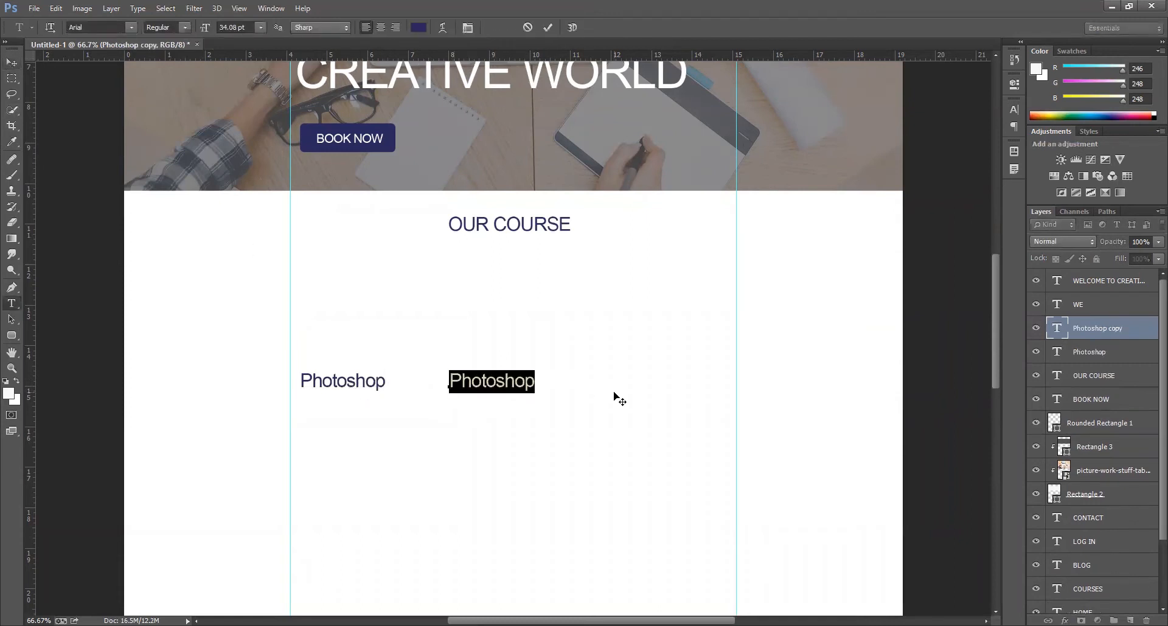
pyautogui.write('Ill')
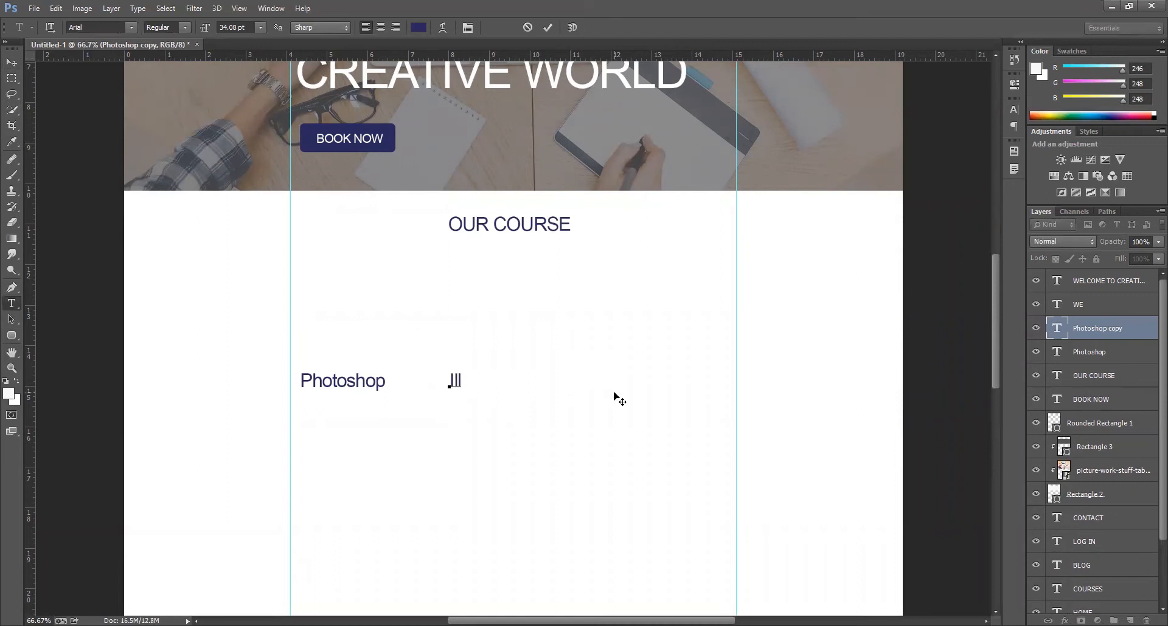
pyautogui.press('BackSpace')
pyautogui.press('BackSpace')
pyautogui.write('llustrator')
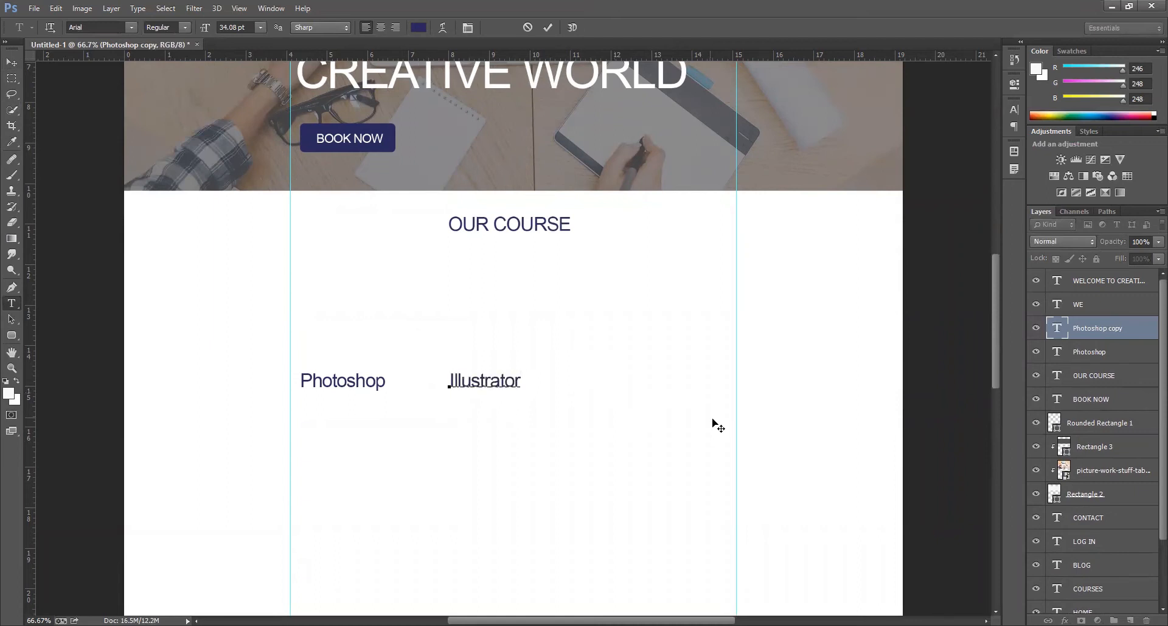
pyautogui.click(11, 63)
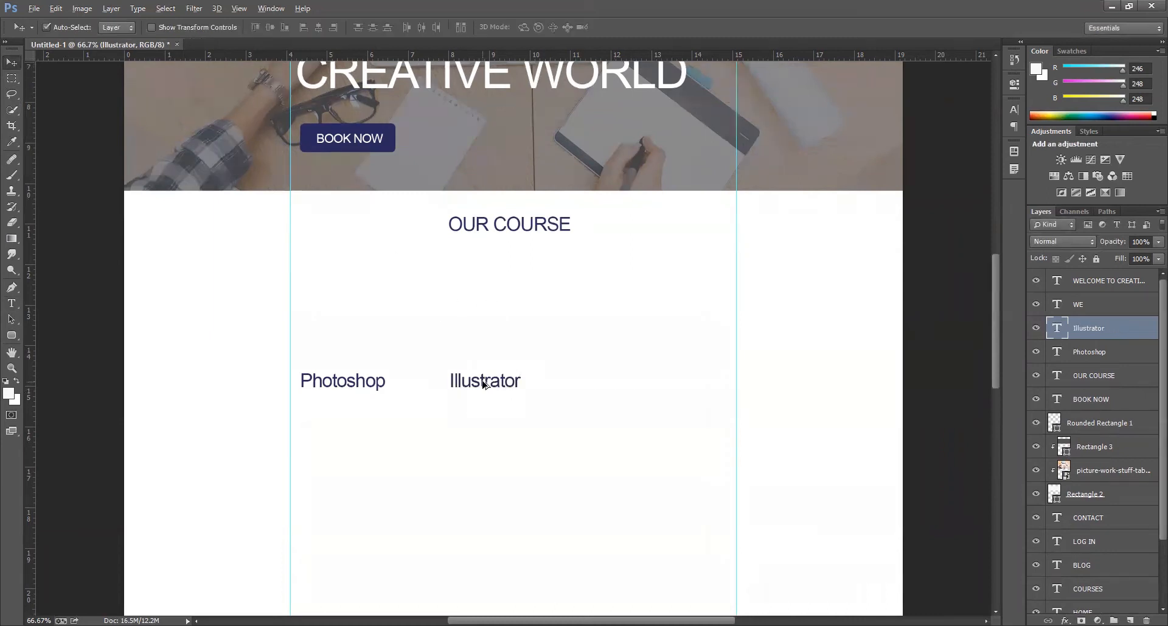
# - Duplicate the Illustrator label to its right in the same row and change the copy's text to After Effects
pyautogui.moveTo(633, 386); pyautogui.dragTo(635, 387)
pyautogui.press('r')
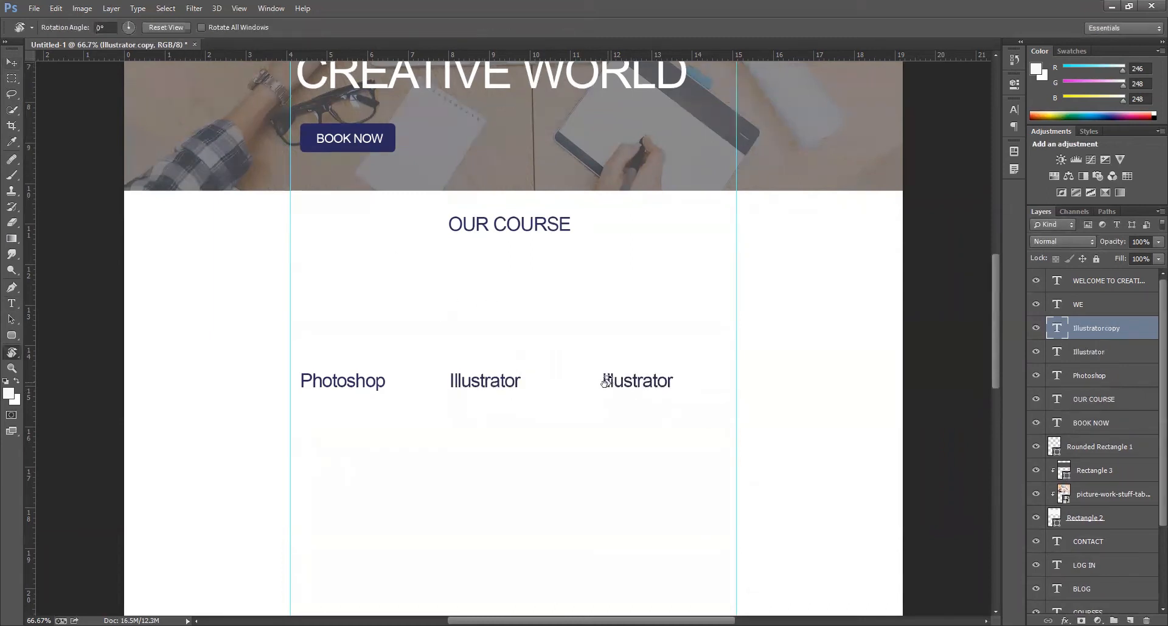
pyautogui.press('t')
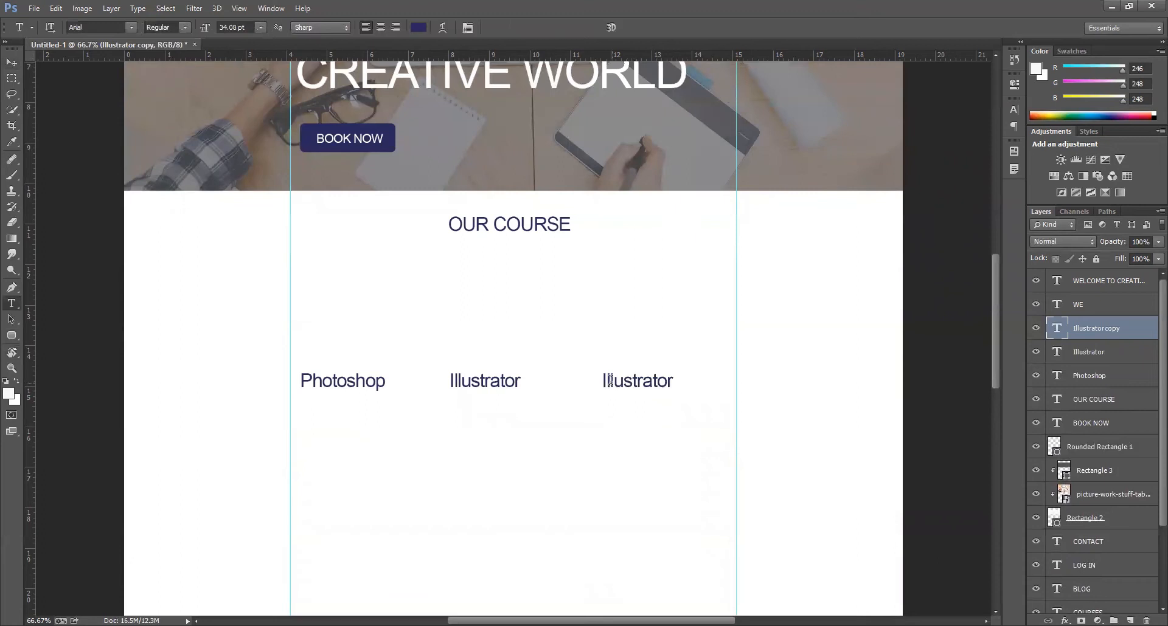
pyautogui.moveTo(604, 380); pyautogui.dragTo(704, 381)
pyautogui.press('BackSpace')
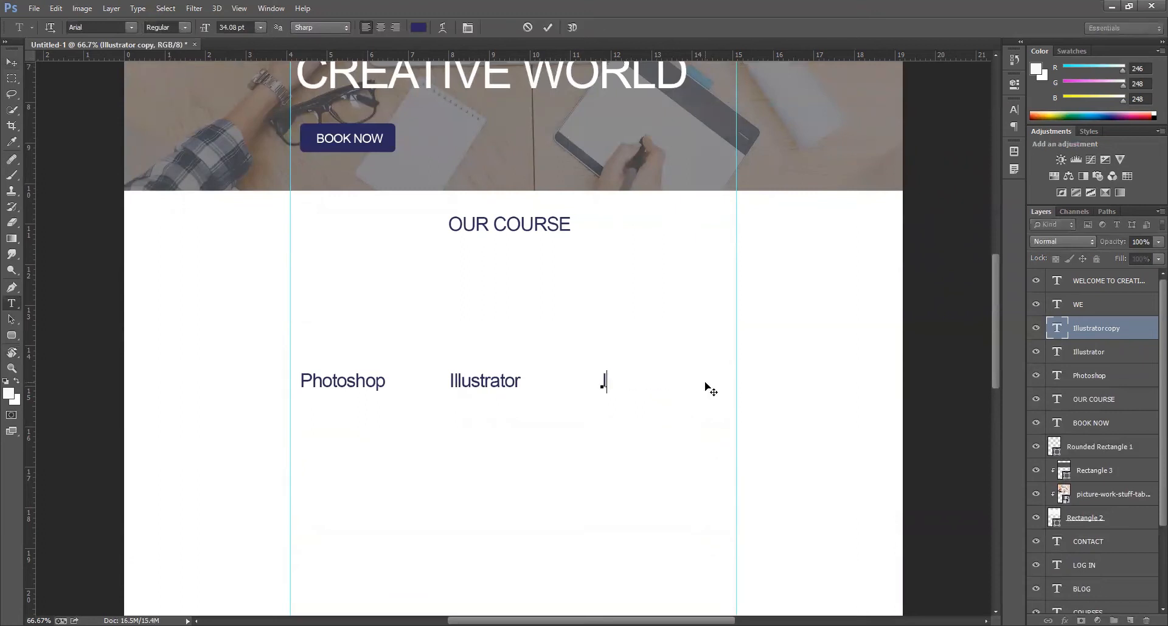
pyautogui.write('After Effects')
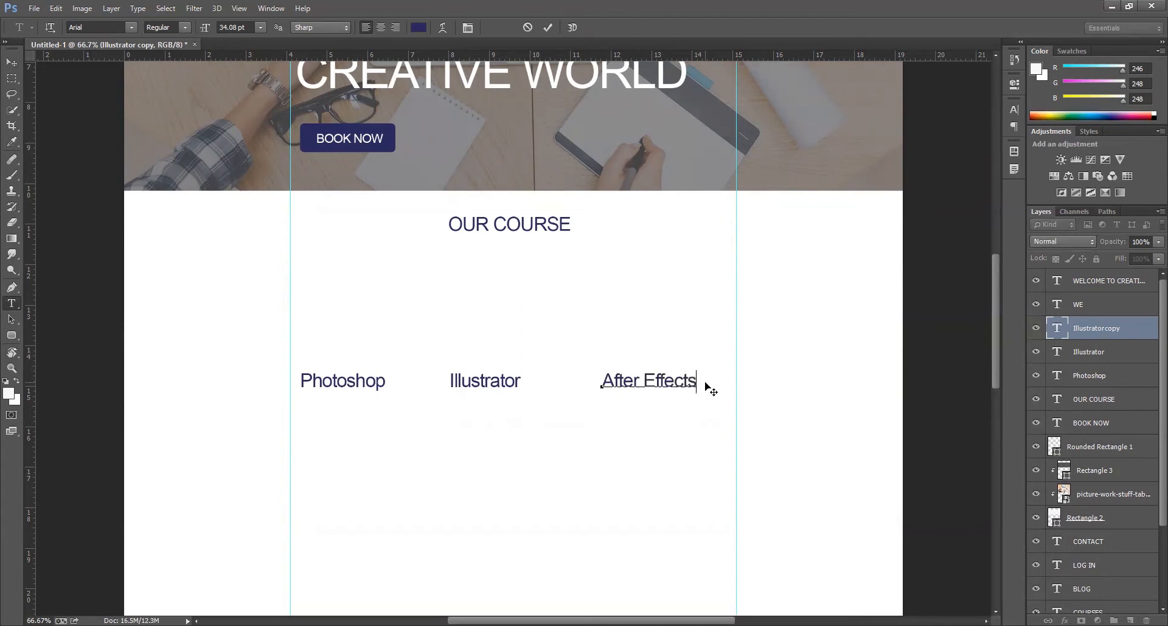
pyautogui.click(11, 62)
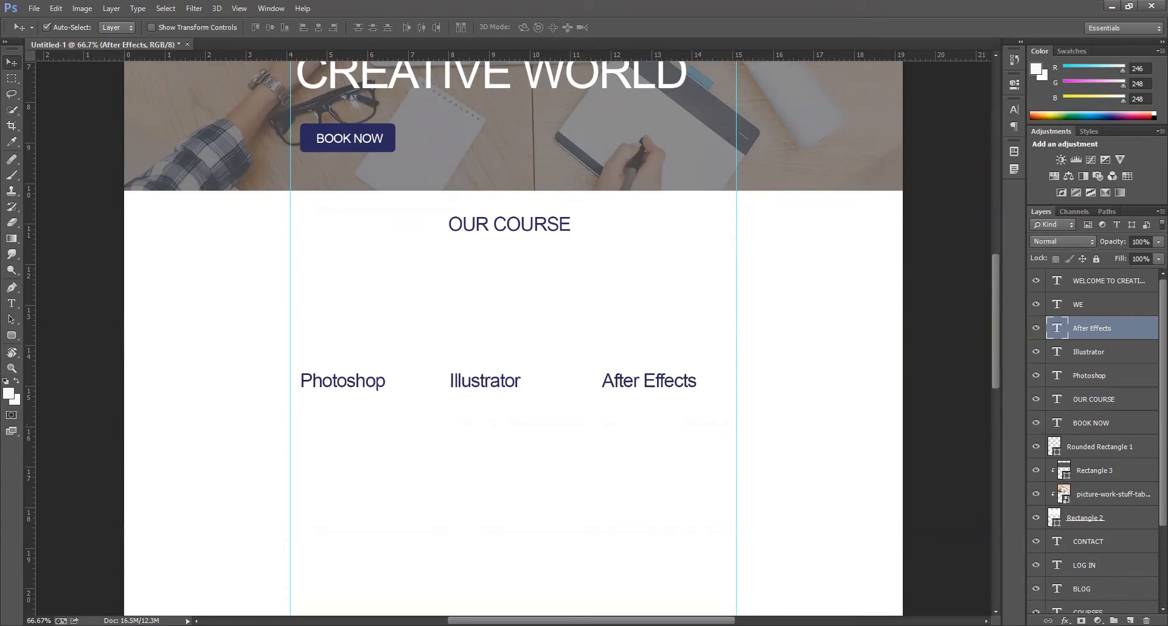
# - Place the photoshop-history image from the image folder, scaled down above the Photoshop label against the left guide
pyautogui.hotkey('alt', 'Tab')
pyautogui.moveTo(757, 176); pyautogui.dragTo(537, 302)
pyautogui.moveTo(543, 346); pyautogui.dragTo(383, 319)
pyautogui.press('Return')
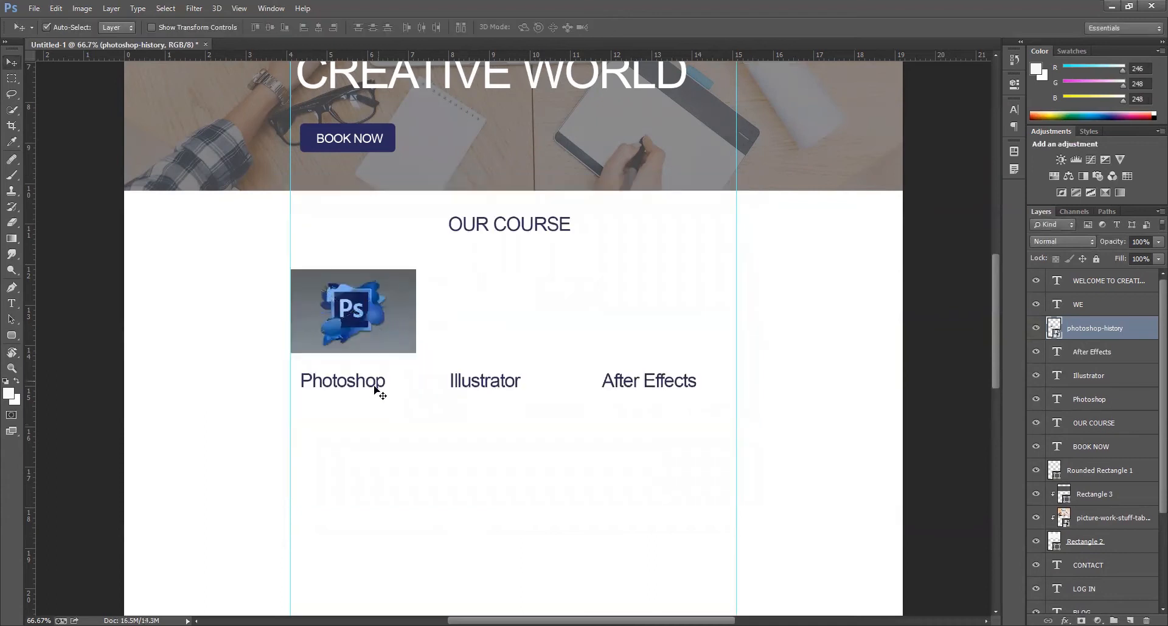
# - Select the Photoshop, Illustrator and After Effects labels together and scale them down slightly
pyautogui.click(355, 386)
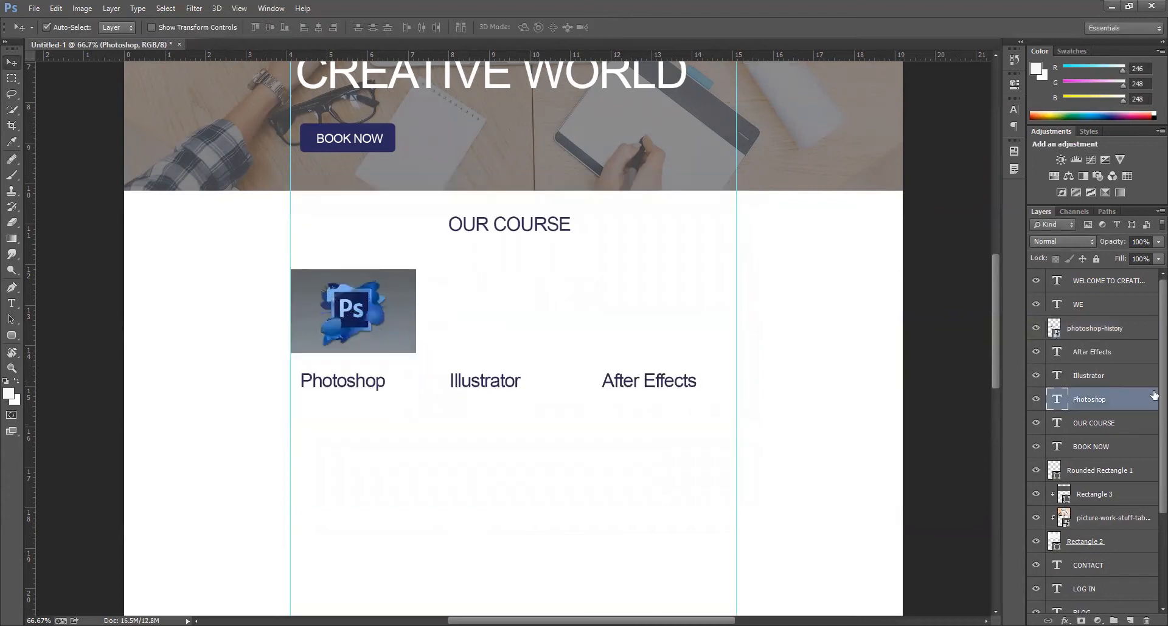
pyautogui.keyDown('shift'); pyautogui.click(1094, 351); pyautogui.keyUp('shift')
pyautogui.hotkey('ctrl', 't')
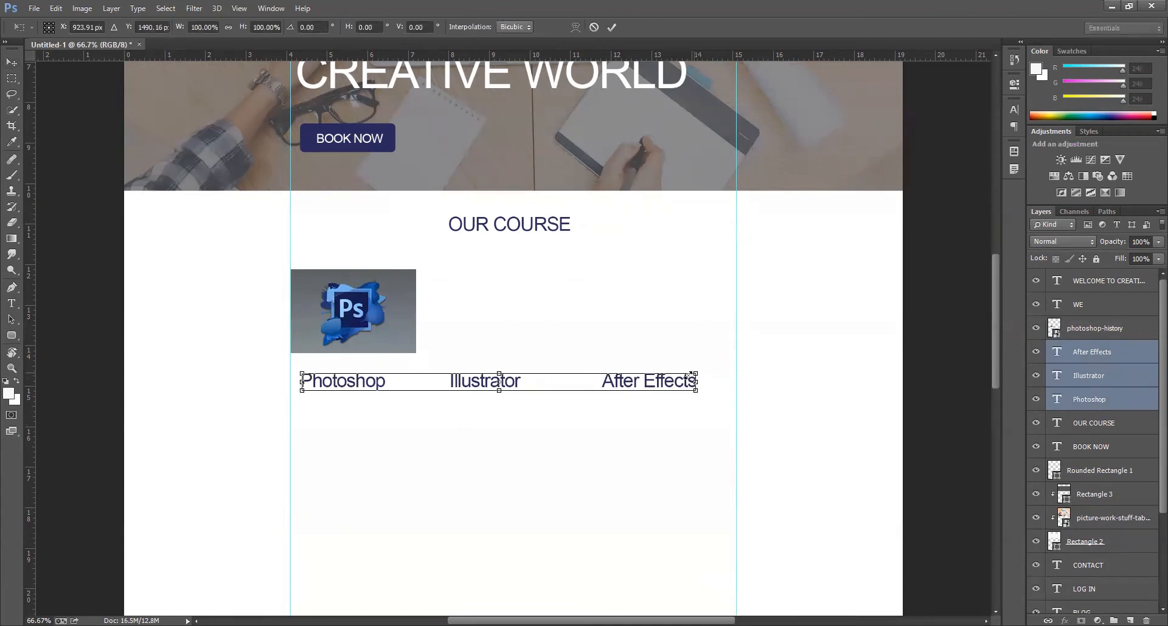
pyautogui.press('Escape')
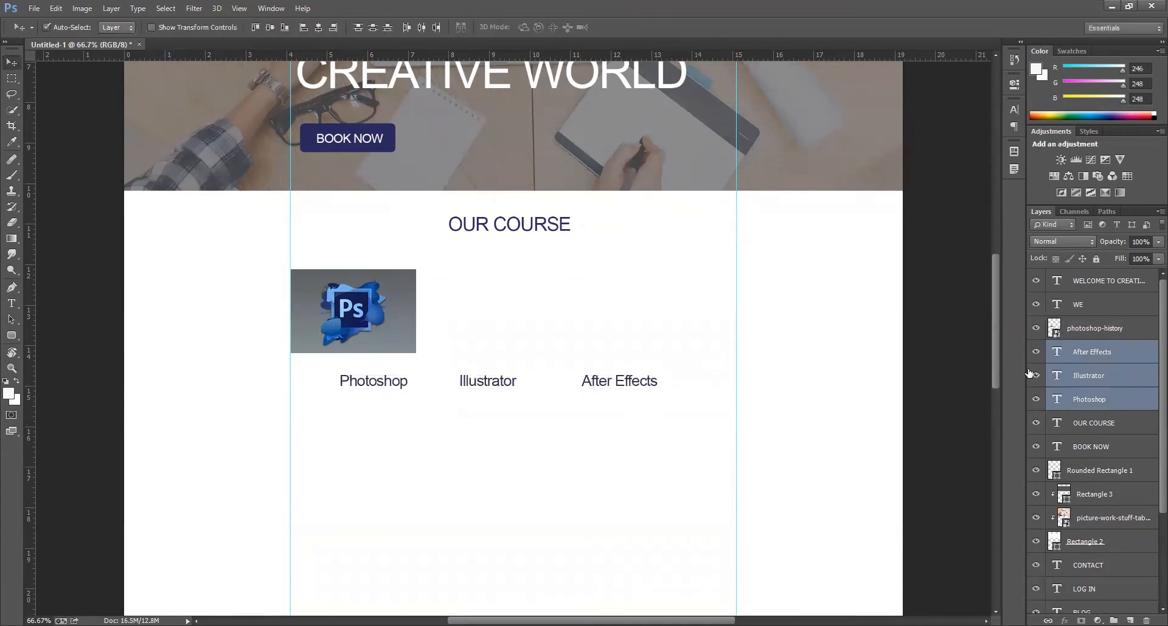
# - Move the Photoshop label left beneath its image and shift the Illustrator label slightly right
pyautogui.click(328, 386)
pyautogui.click(363, 384)
pyautogui.moveTo(364, 381); pyautogui.dragTo(327, 381)
pyautogui.click(494, 381)
pyautogui.moveTo(494, 381); pyautogui.dragTo(515, 382)
# - Scale the photoshop-history image up slightly, to about 26.9%
pyautogui.click(389, 316)
pyautogui.hotkey('ctrl', 't')
pyautogui.moveTo(416, 270); pyautogui.dragTo(424, 269)
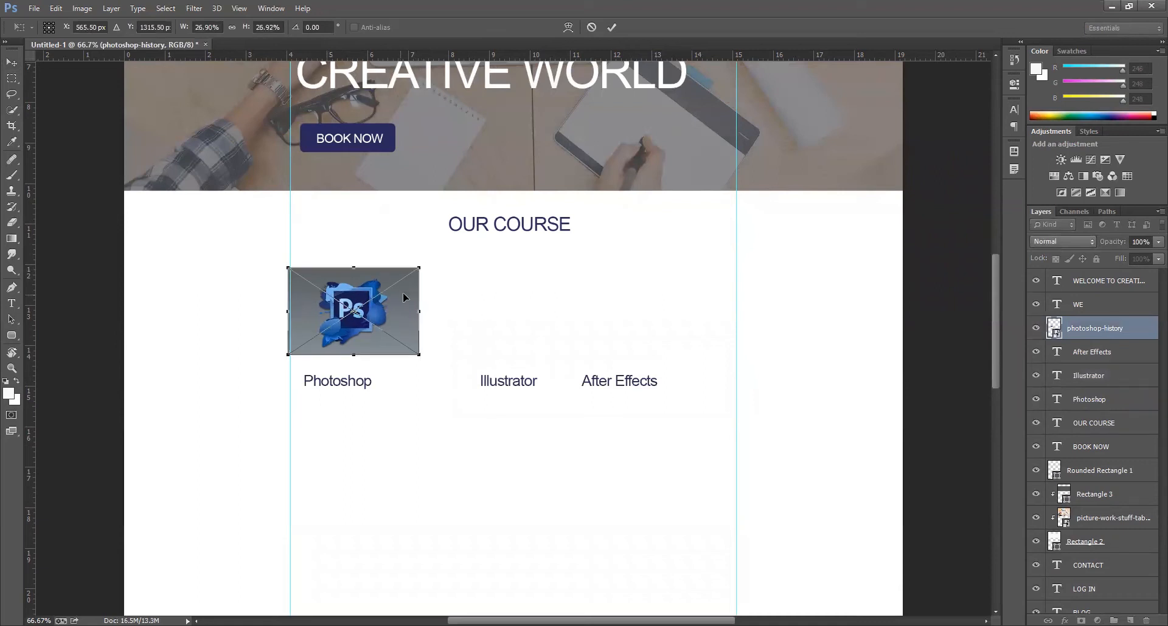
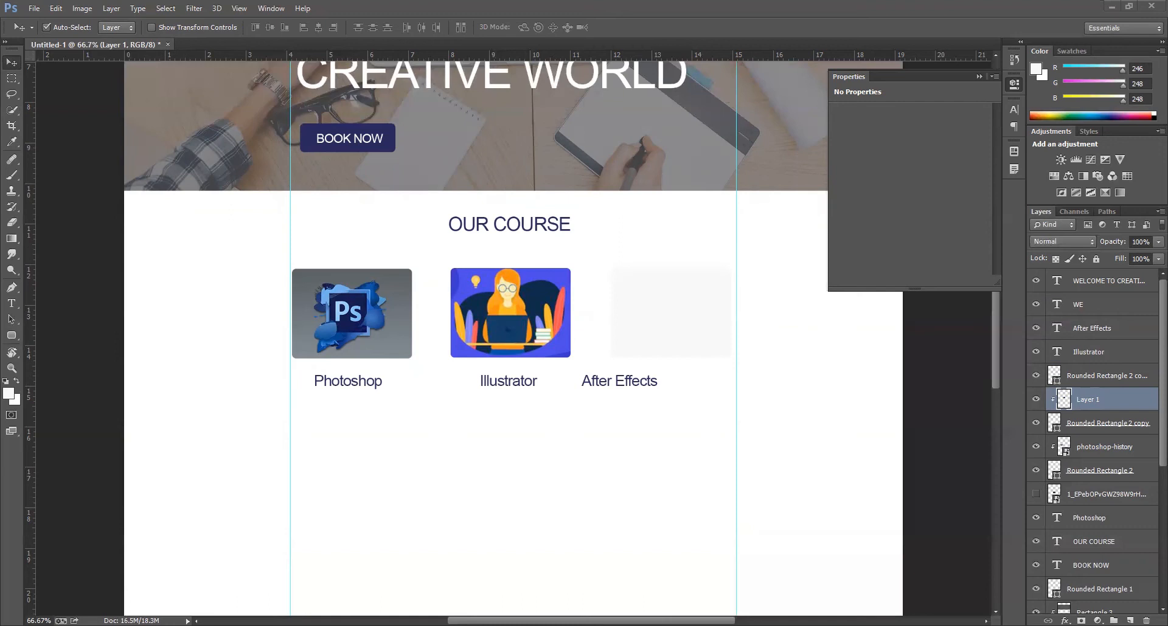
# - Paste the After Effects image, move its layer above the third rounded rectangle, and clip it to that card
pyautogui.moveTo(618, 335); pyautogui.dragTo(654, 329)
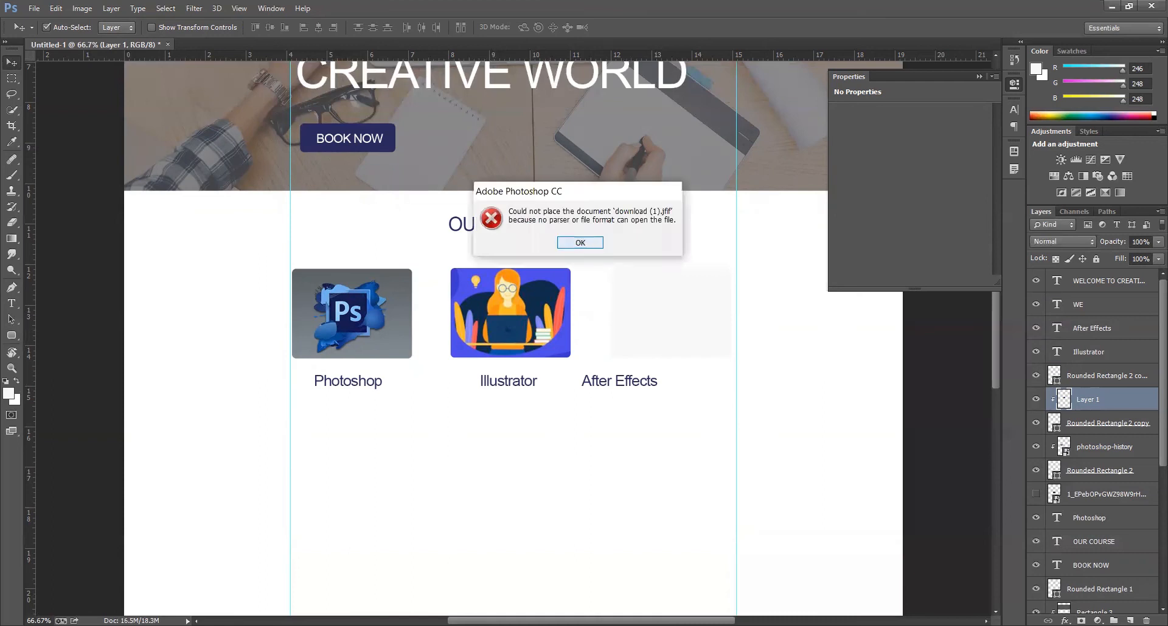
pyautogui.press('Return')
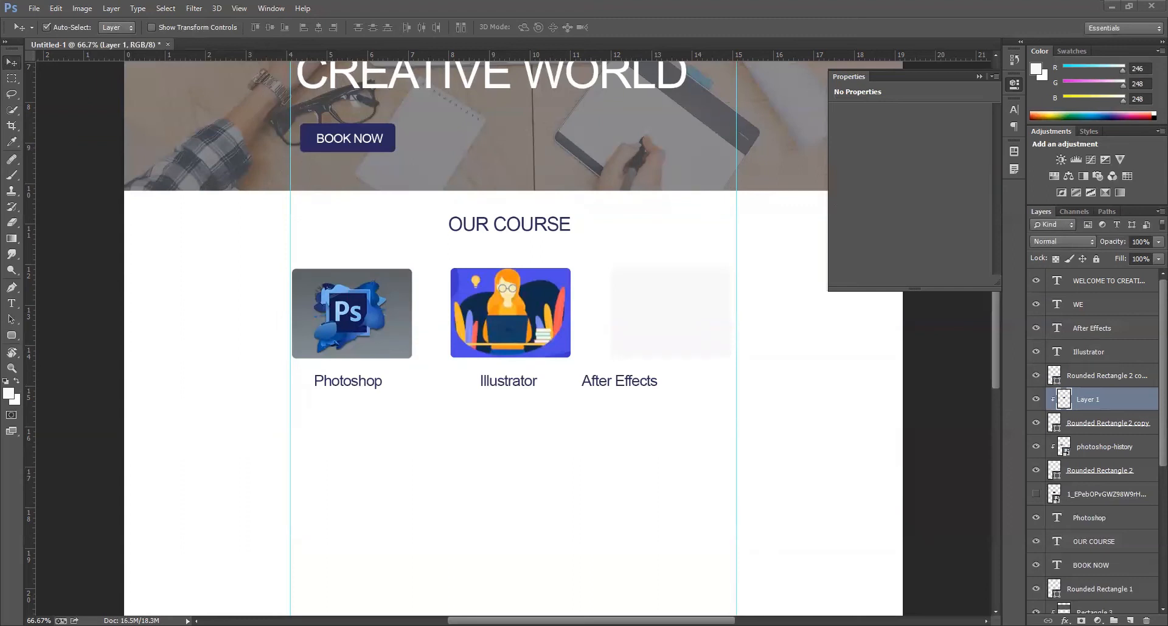
pyautogui.hotkey('ctrl', 'v')
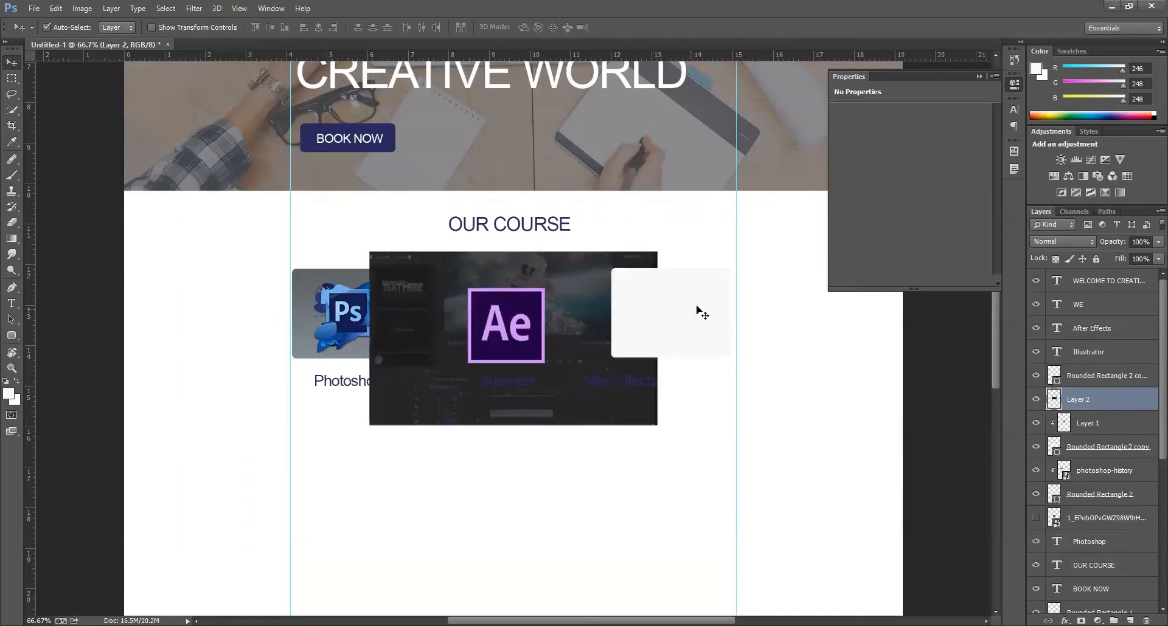
pyautogui.click(1127, 376)
pyautogui.moveTo(1094, 403); pyautogui.dragTo(1098, 380)
pyautogui.rightClick(1089, 375)
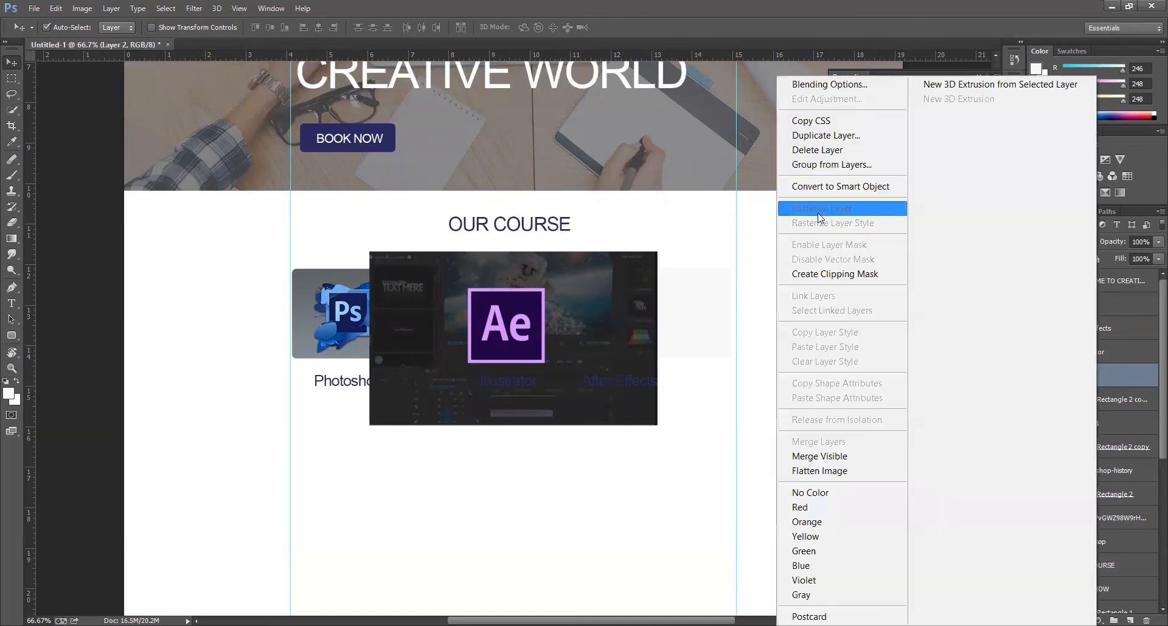
pyautogui.click(833, 271)
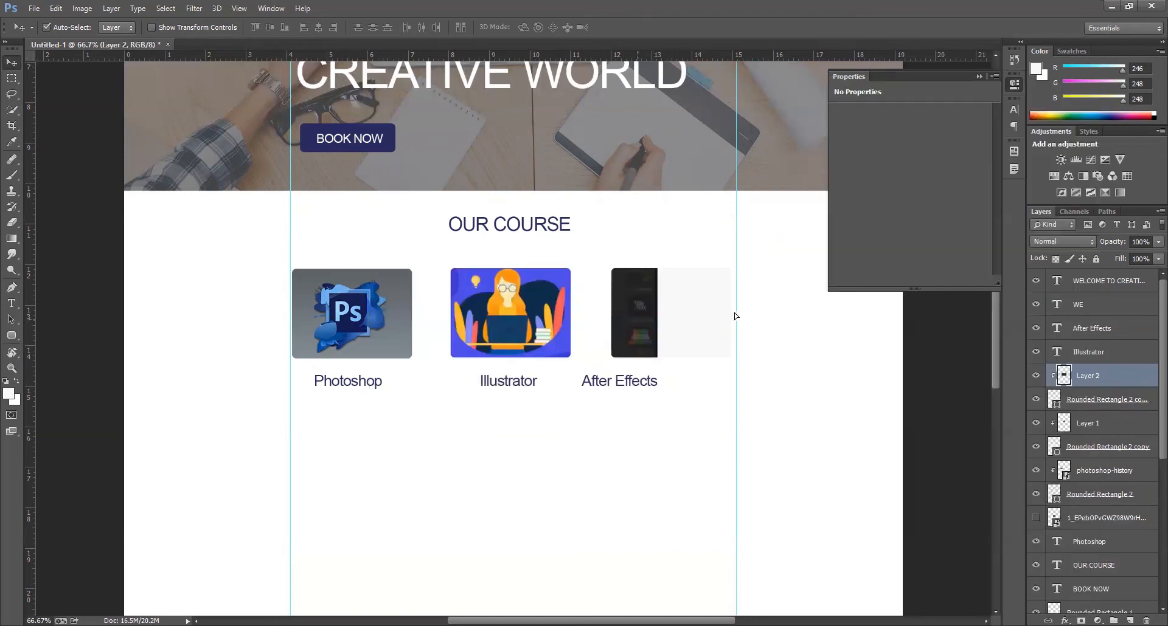
# - Scale down the After Effects image and center its Ae logo within the third card
pyautogui.hotkey('ctrl', 't')
pyautogui.moveTo(479, 411); pyautogui.dragTo(532, 380)
pyautogui.moveTo(643, 332); pyautogui.dragTo(705, 317)
pyautogui.press('Return')
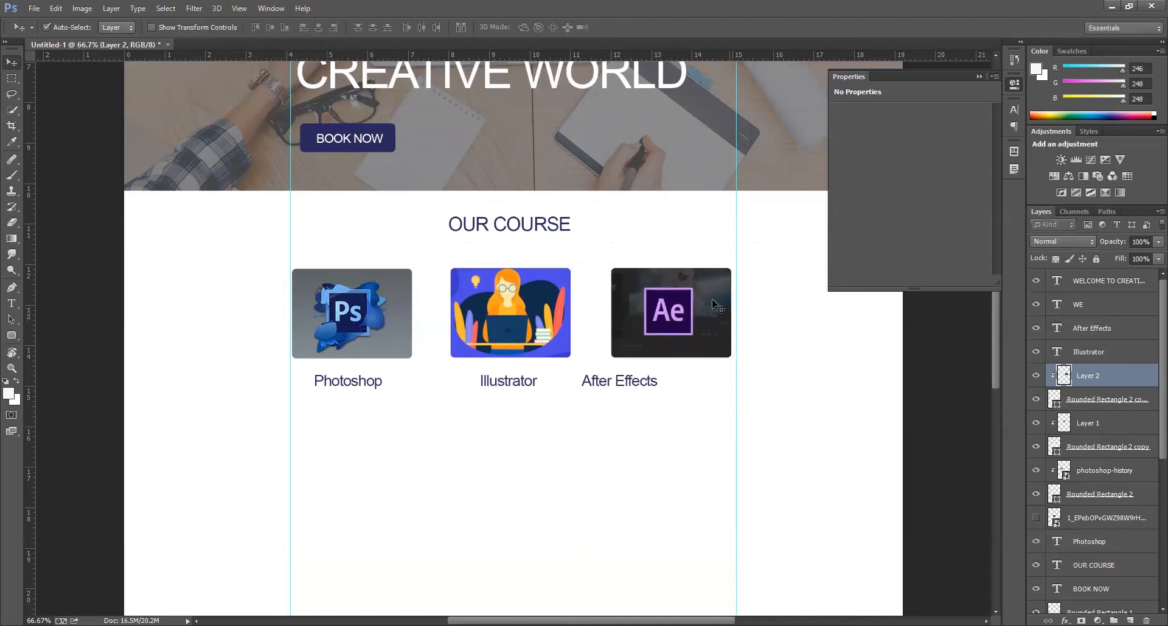
# - Nudge the OUR COURSE heading slightly down and right, and move the After Effects label beneath its image
pyautogui.click(515, 228)
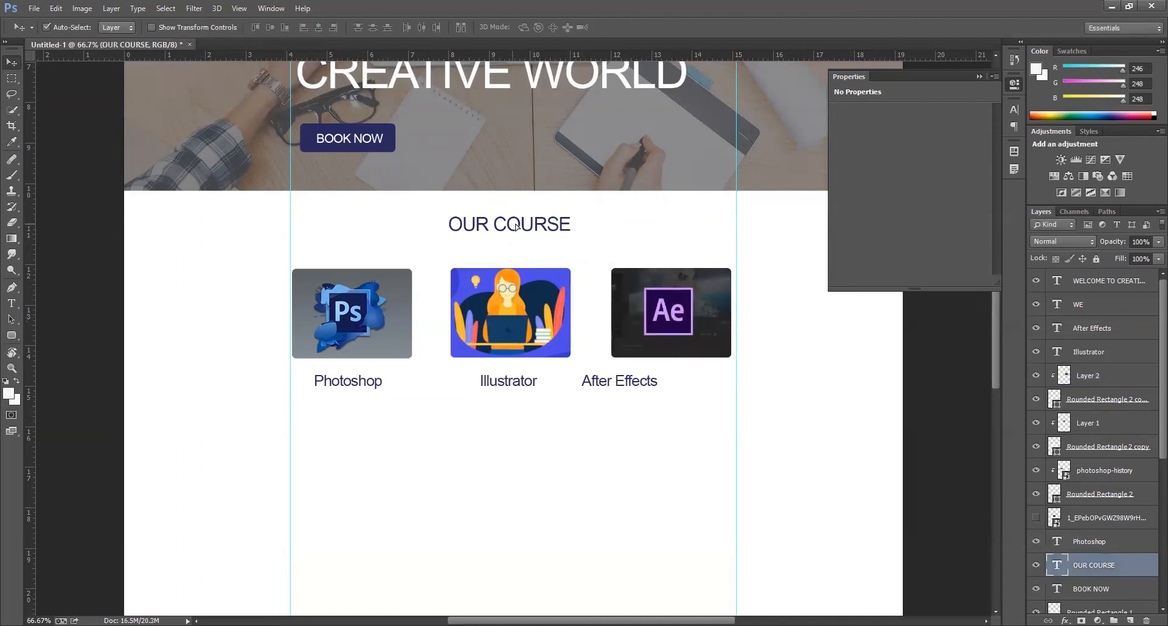
pyautogui.moveTo(520, 230); pyautogui.dragTo(524, 234)
pyautogui.click(650, 382)
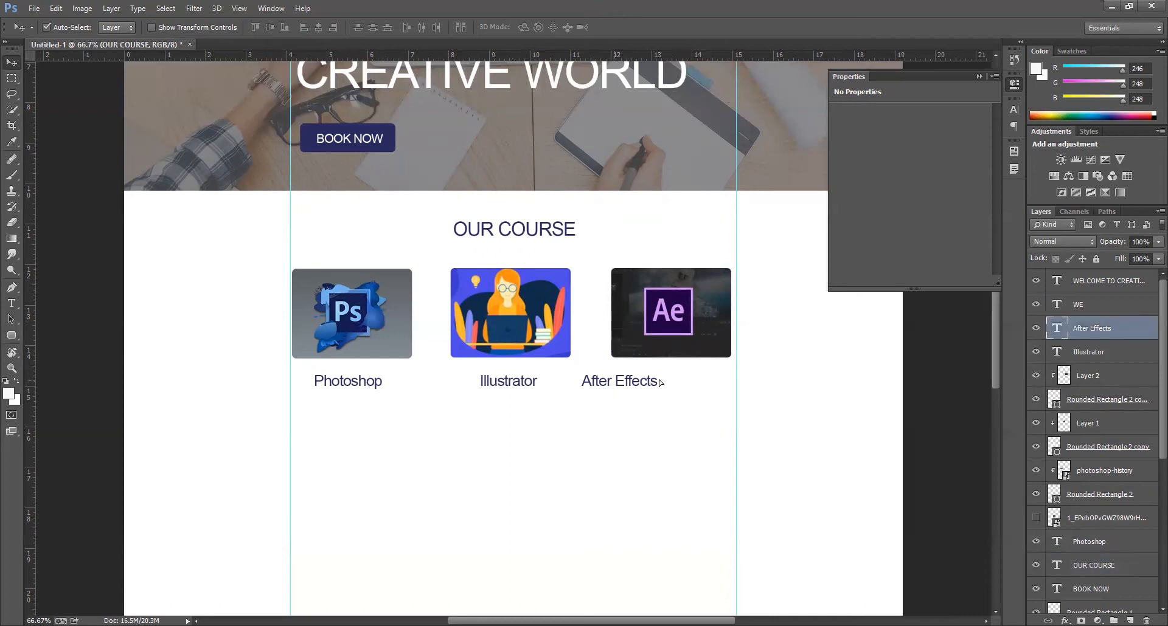
pyautogui.moveTo(661, 382); pyautogui.dragTo(713, 379)
pyautogui.scroll(-2, 612, 391)
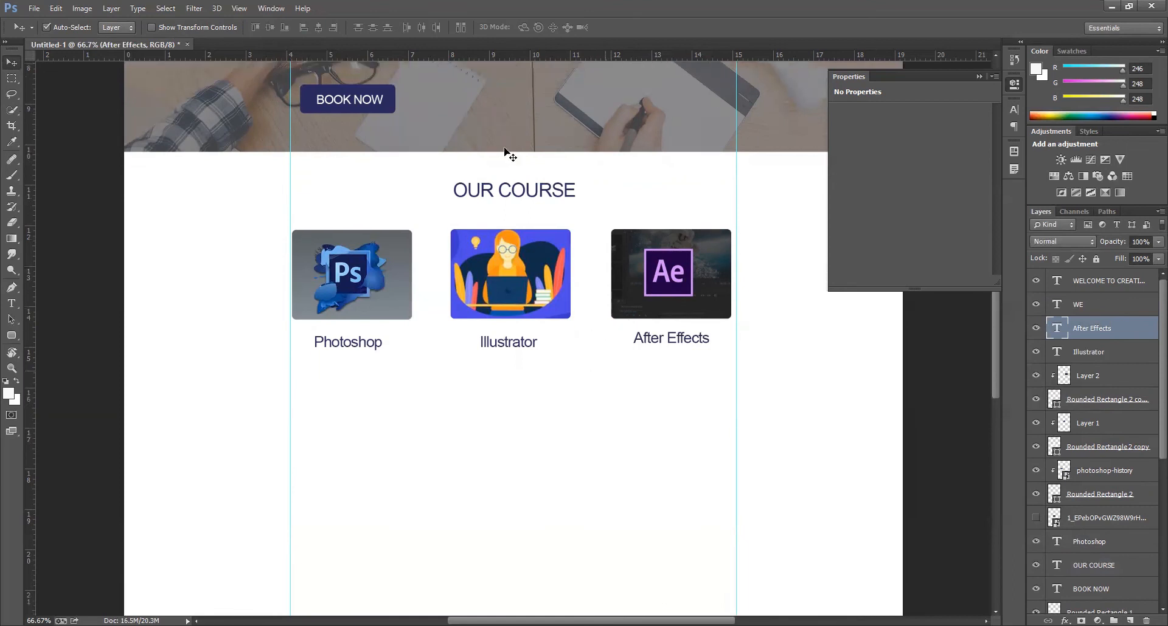
pyautogui.moveTo(518, 190); pyautogui.dragTo(516, 190)
pyautogui.scroll(-2, 595, 365)
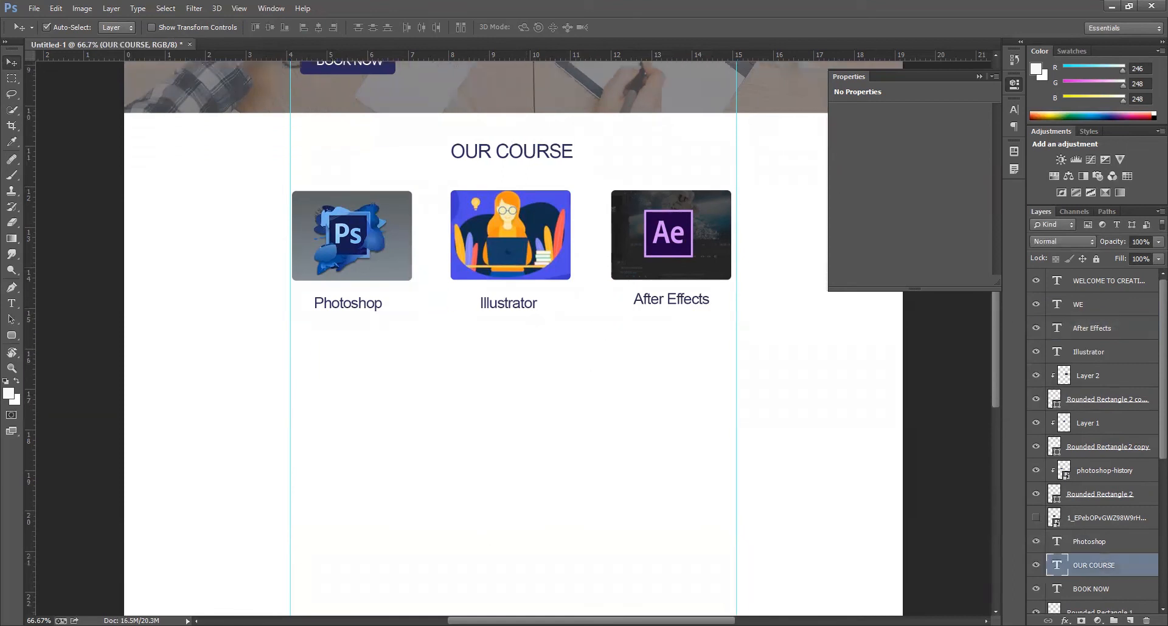
# - Draw a light grey background rectangle about 1911 x 717 px across the page below the course labels
pyautogui.hotkey('alt', 'Tab')
pyautogui.press('u')
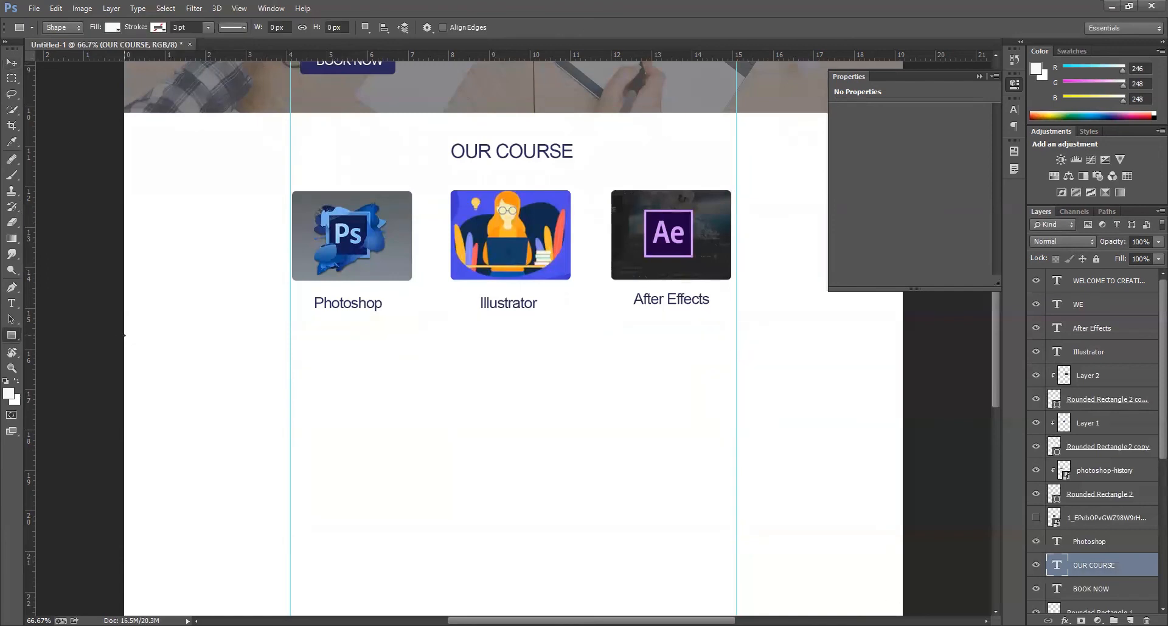
pyautogui.moveTo(898, 609); pyautogui.dragTo(899, 613)
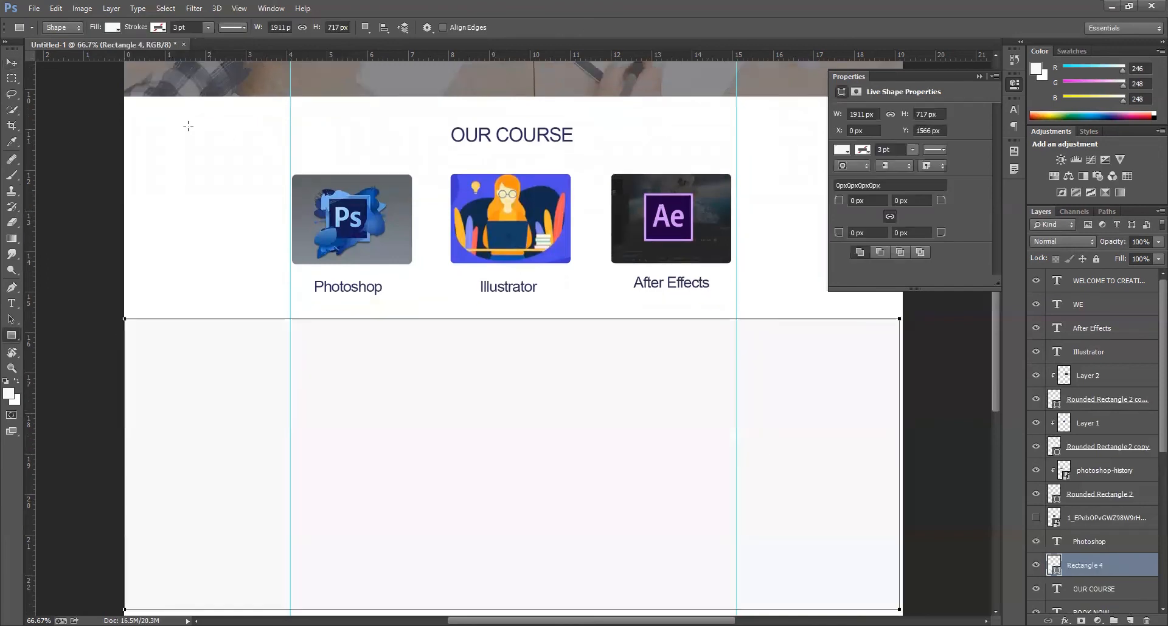
pyautogui.click(11, 63)
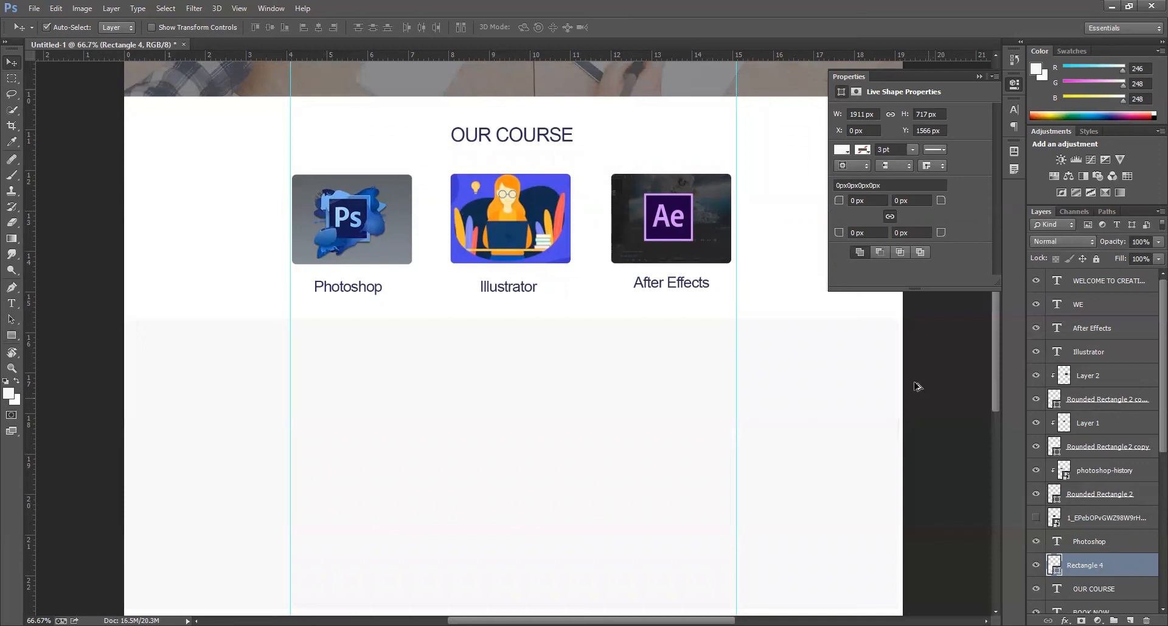
pyautogui.scroll(-1, 339, 378)
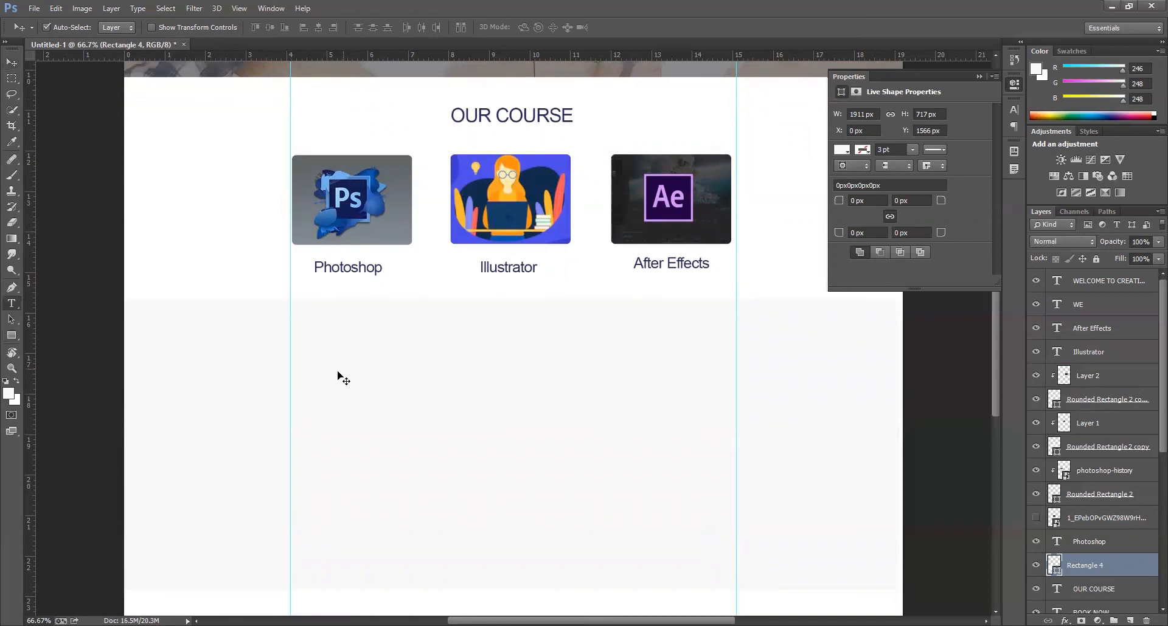
# - Add the text "About us" in the blank area left of the Photoshop card
pyautogui.press('t')
pyautogui.click(317, 361)
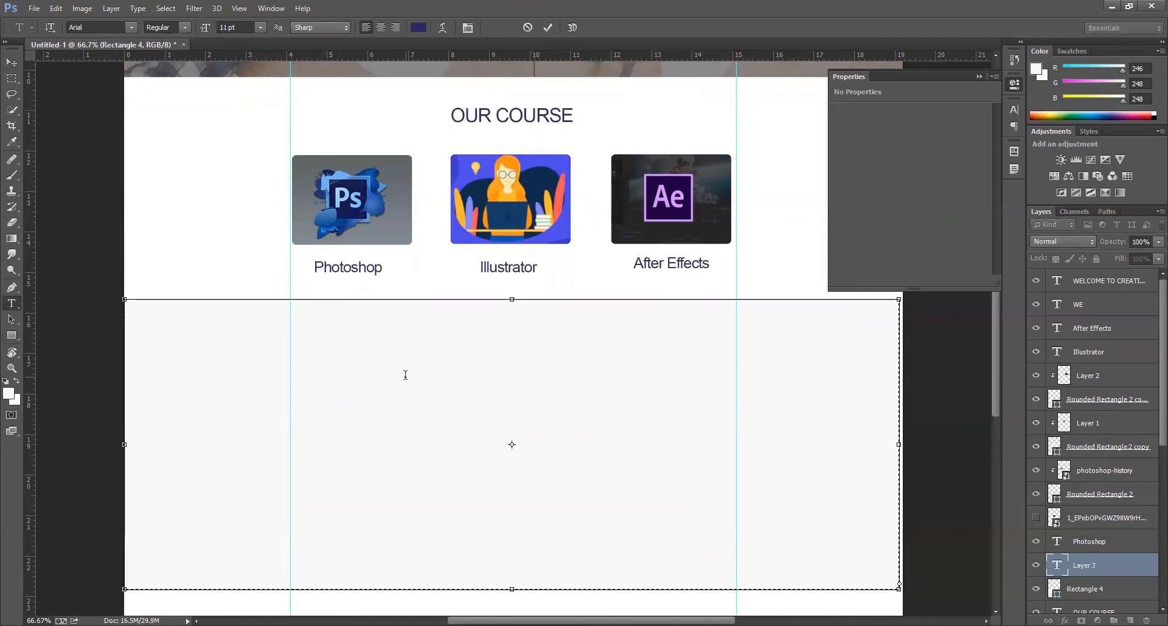
pyautogui.write('A')
pyautogui.hotkey('ctrl', 'Return')
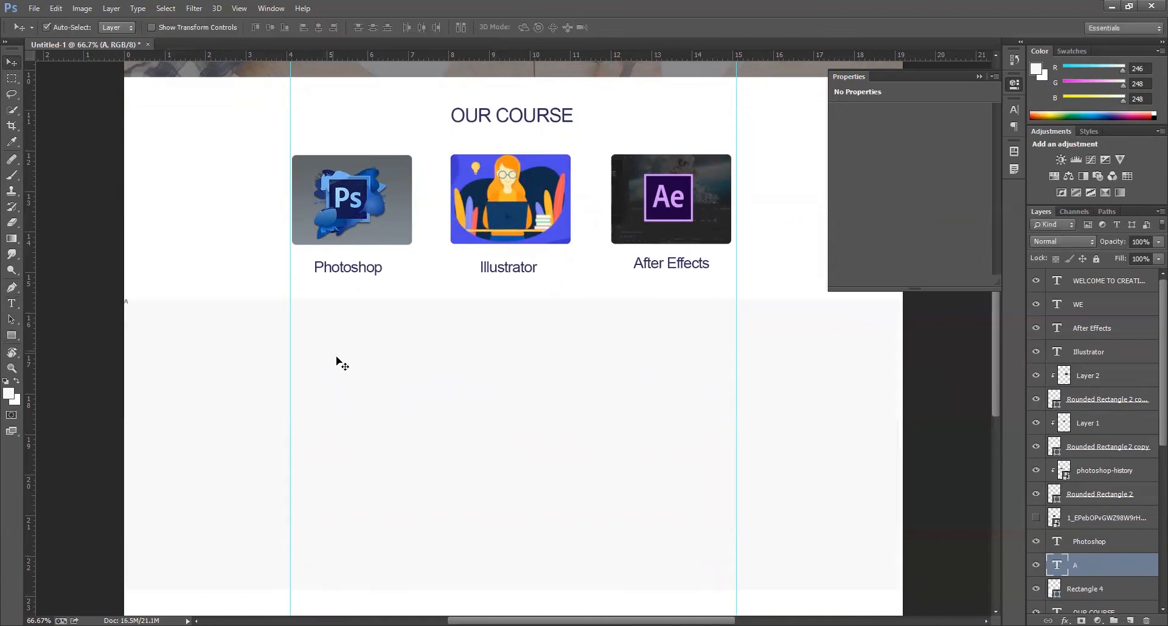
pyautogui.click(169, 231)
pyautogui.write('About us')
pyautogui.hotkey('ctrl', 'Return')
pyautogui.press('v')
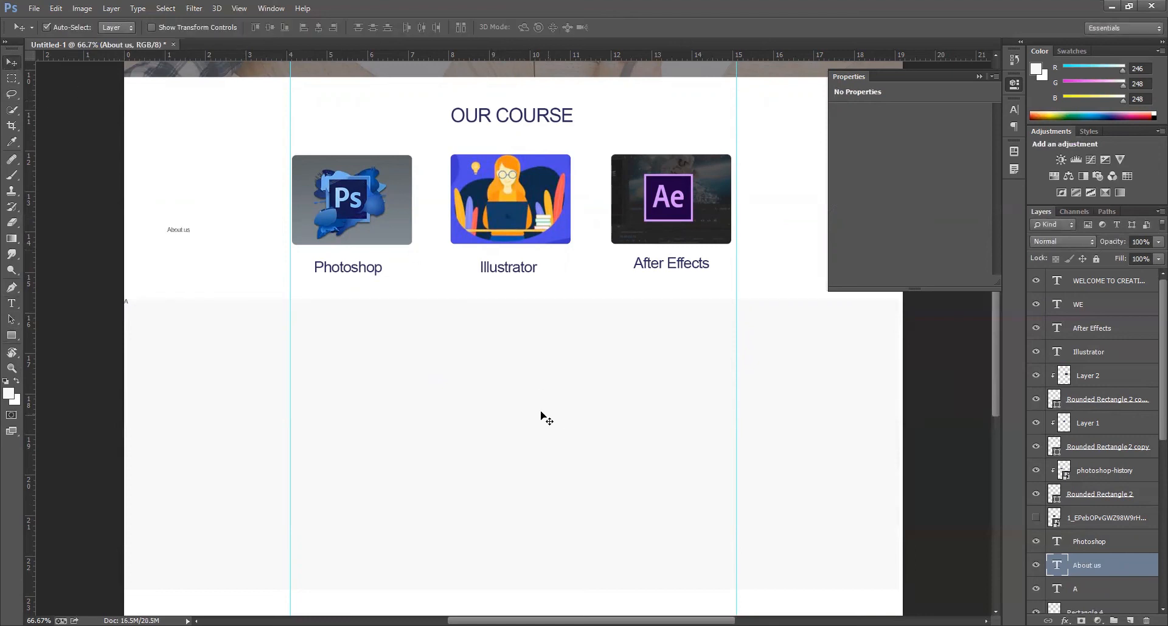
# - Check the OUR COURSE heading's font size and set the About us text to the same 34.08 pt
pyautogui.hotkey('ctrl', 't')
pyautogui.press('Return')
pyautogui.click(341, 268)
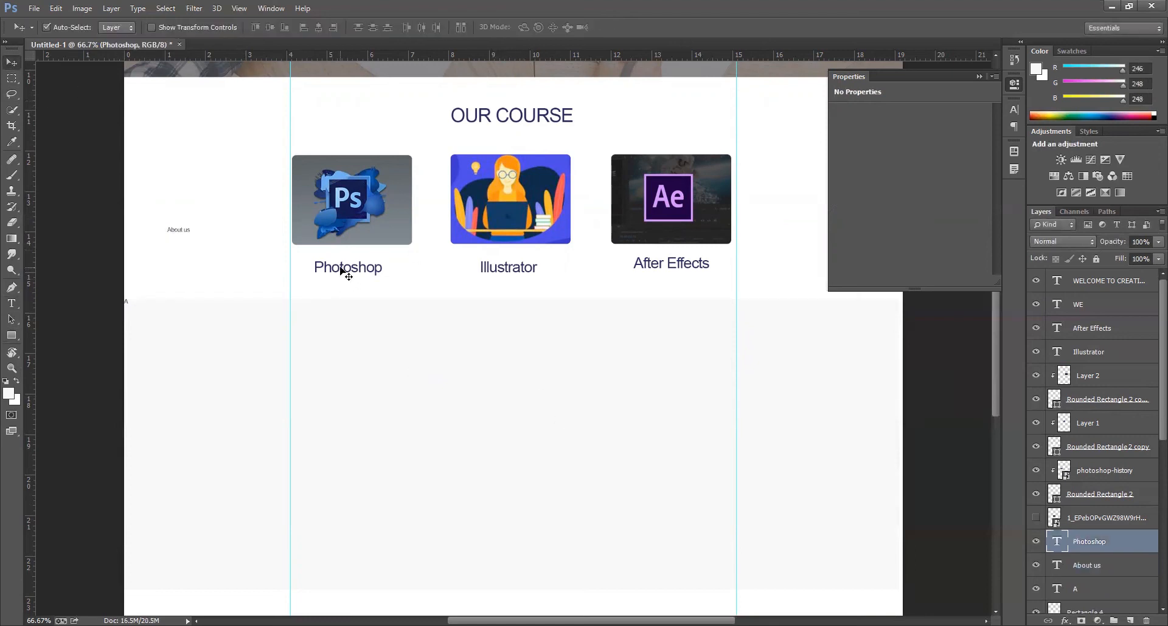
pyautogui.click(505, 117)
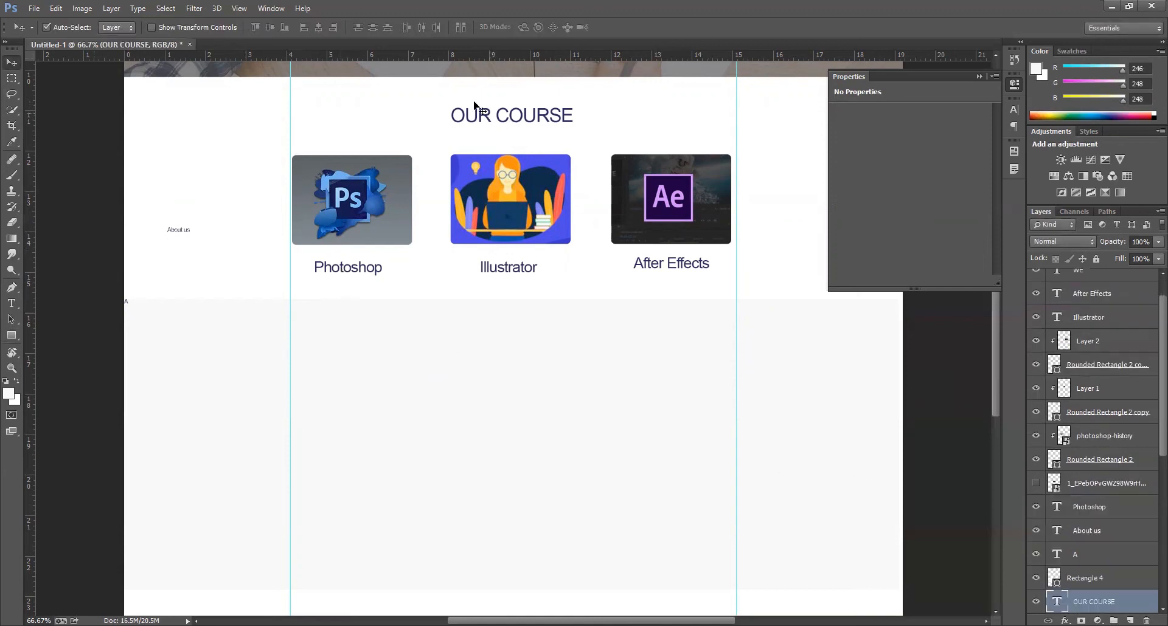
pyautogui.press('r')
pyautogui.press('t')
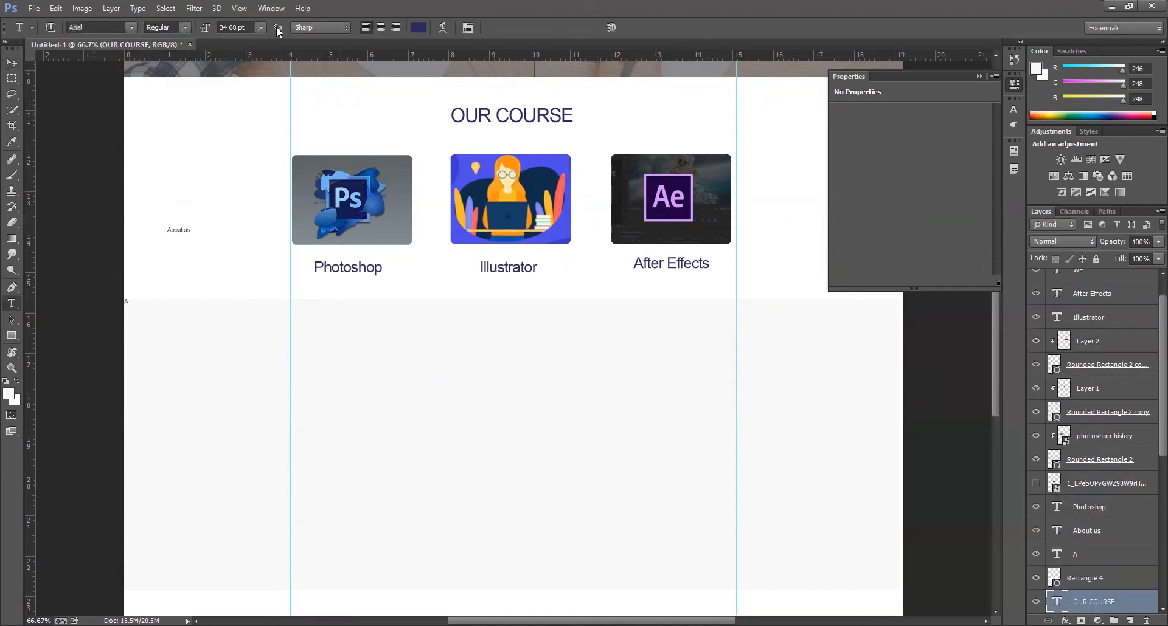
pyautogui.click(11, 63)
pyautogui.click(171, 234)
pyautogui.press('t')
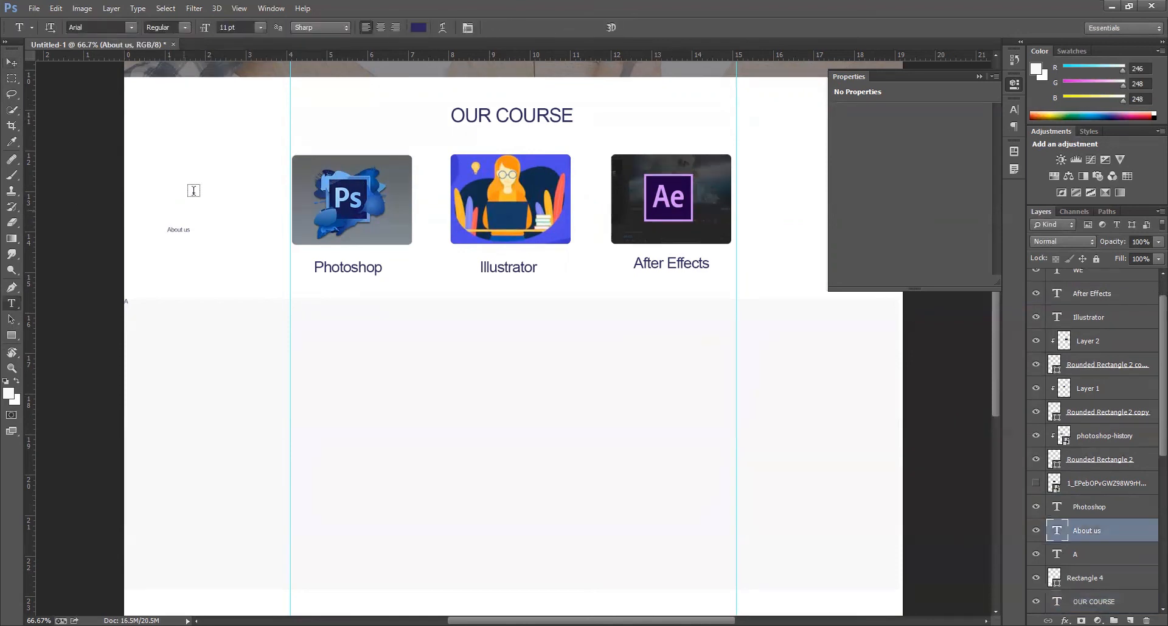
pyautogui.click(236, 27)
pyautogui.moveTo(198, 28); pyautogui.dragTo(195, 28)
pyautogui.write('35')
pyautogui.click(11, 62)
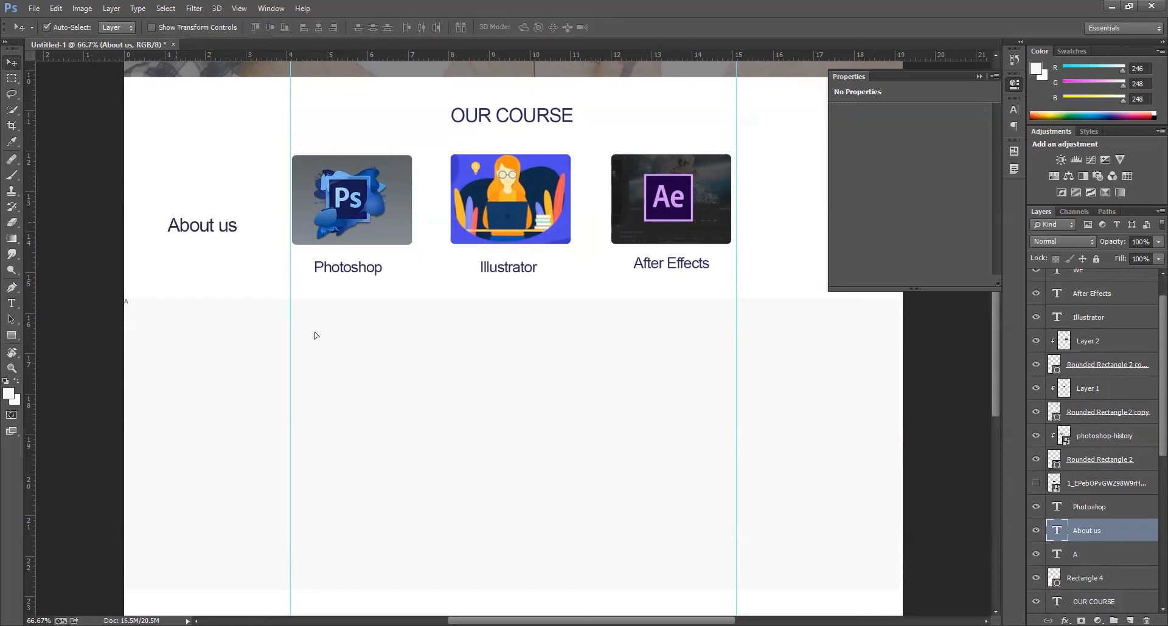
# - Move the About us text into the light grey section against the left guide and make it bold
pyautogui.moveTo(174, 226); pyautogui.dragTo(303, 342)
pyautogui.press('t')
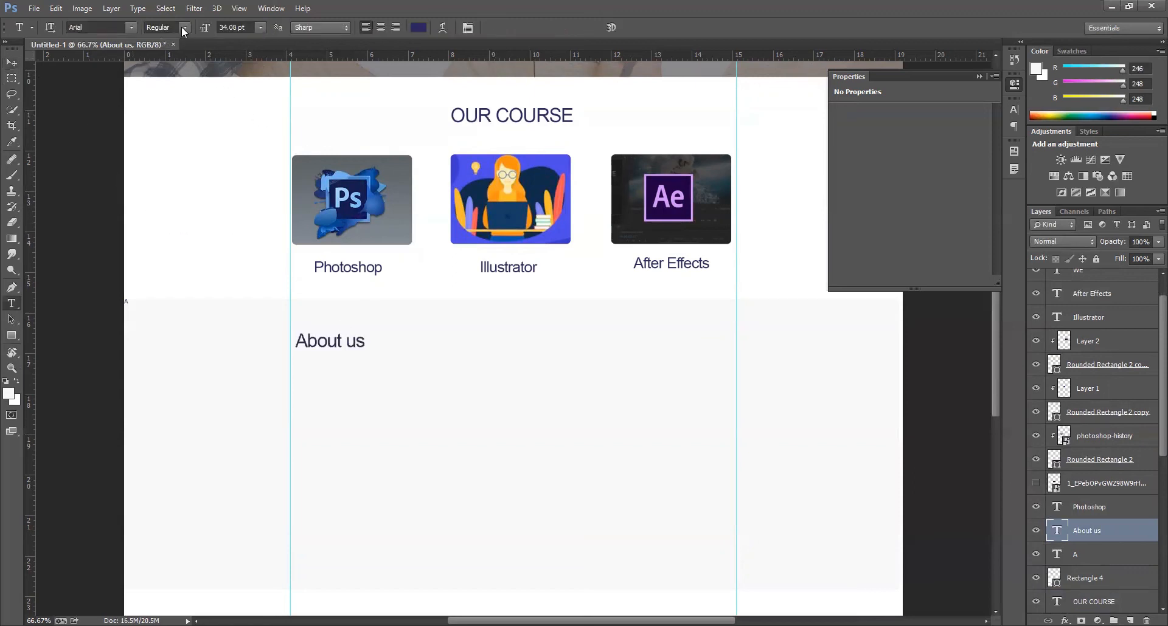
pyautogui.click(184, 28)
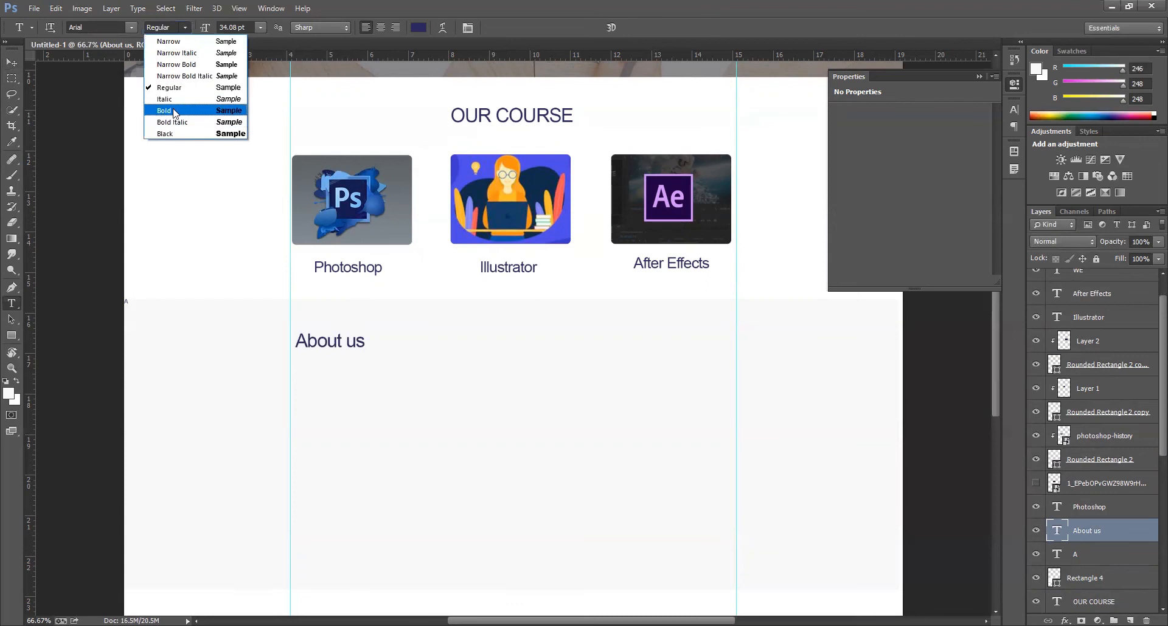
pyautogui.click(164, 109)
pyautogui.press('v')
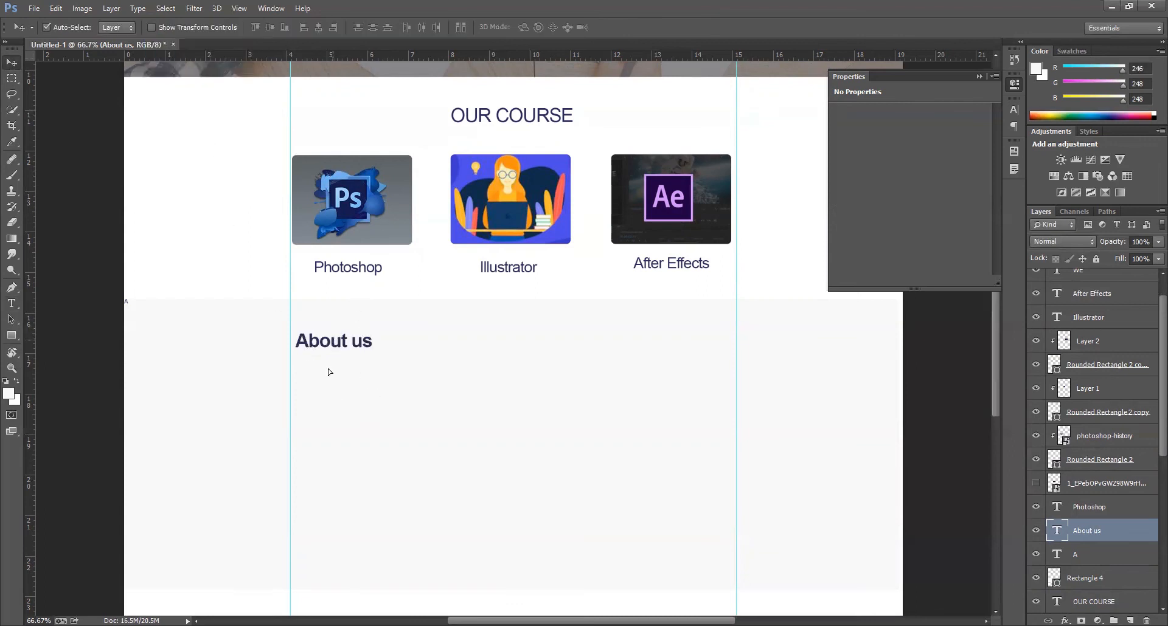
pyautogui.moveTo(333, 340); pyautogui.dragTo(330, 368)
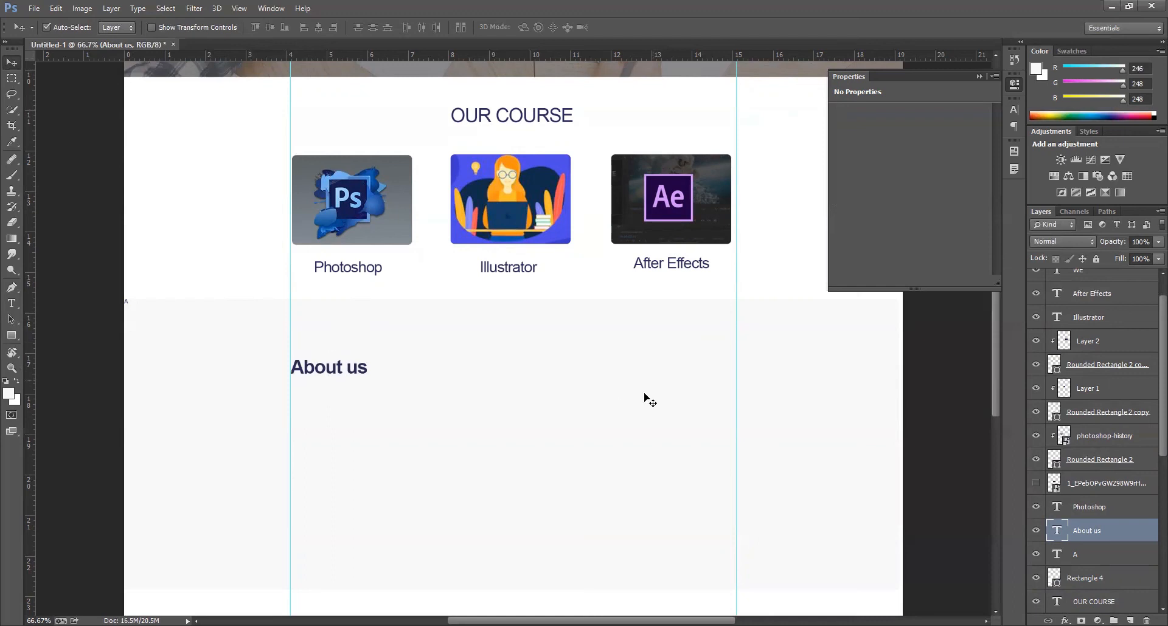
# - Draw a rectangle about 745 x 450 px beside the About us heading and fill it with dark blue
pyautogui.scroll(-3, 647, 396)
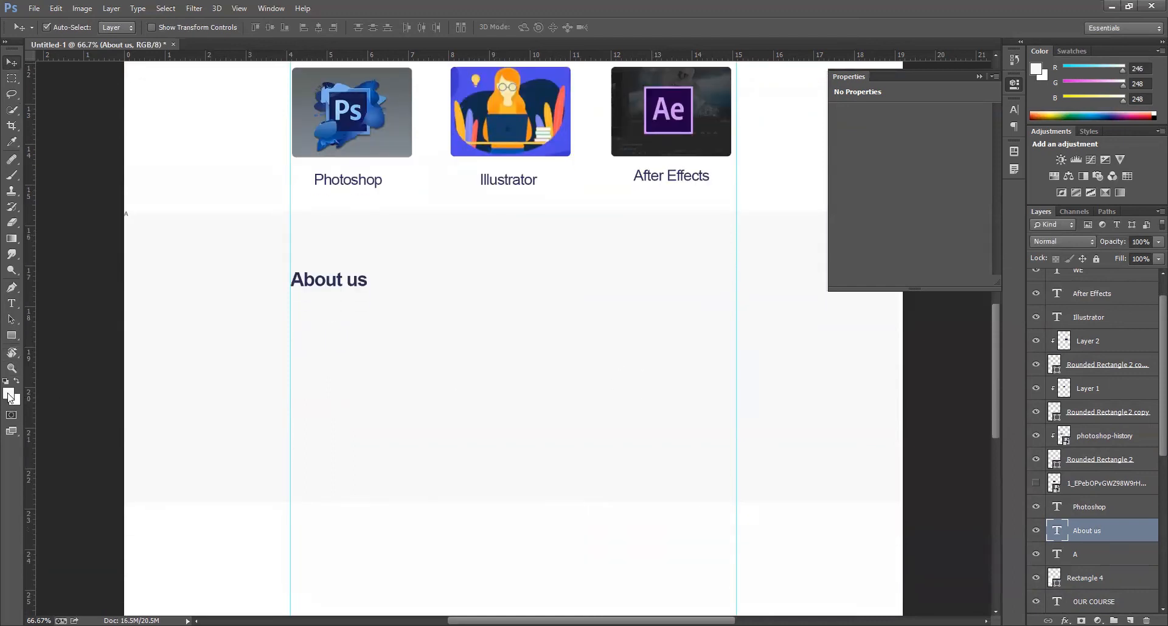
pyautogui.click(12, 336)
pyautogui.rightClick(15, 338)
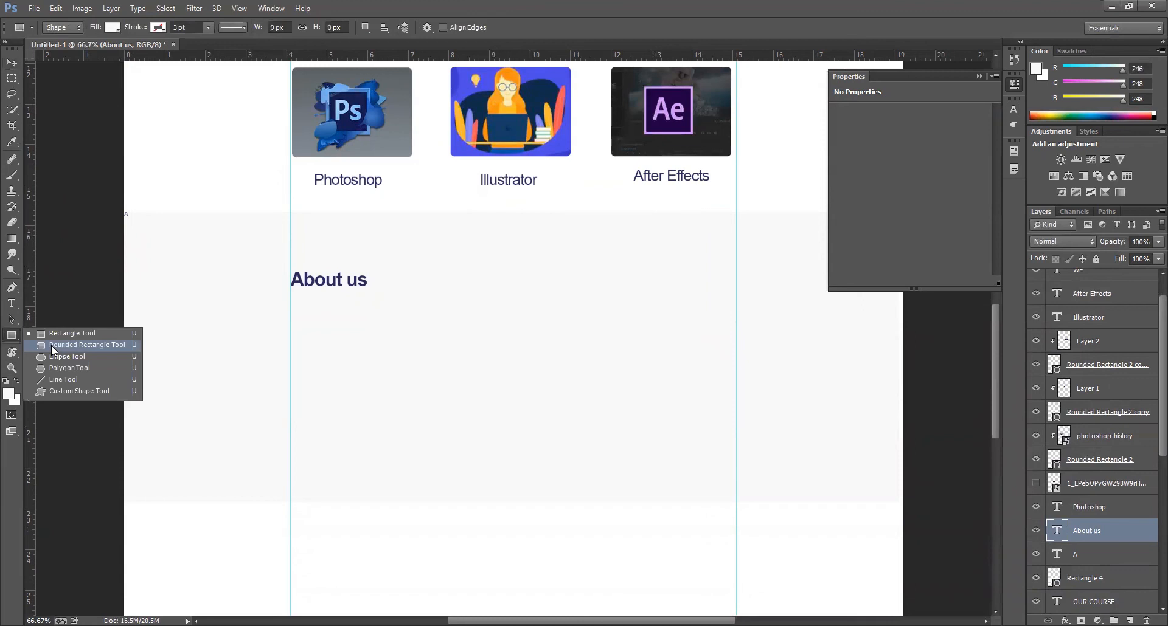
pyautogui.click(52, 336)
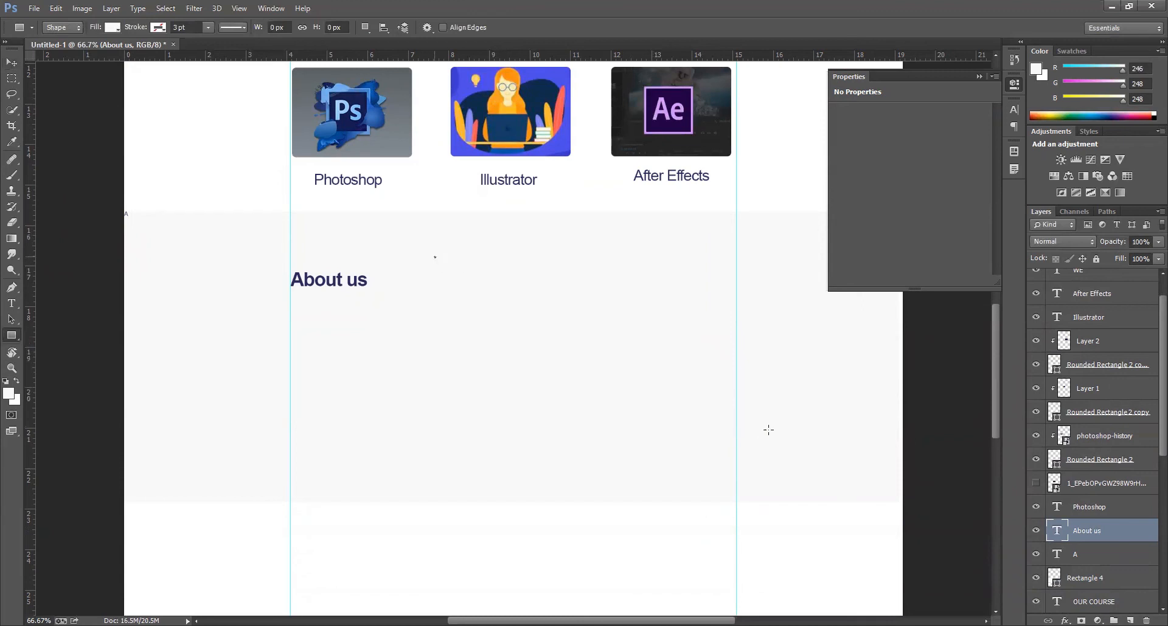
pyautogui.moveTo(434, 257); pyautogui.dragTo(737, 439)
pyautogui.click(111, 28)
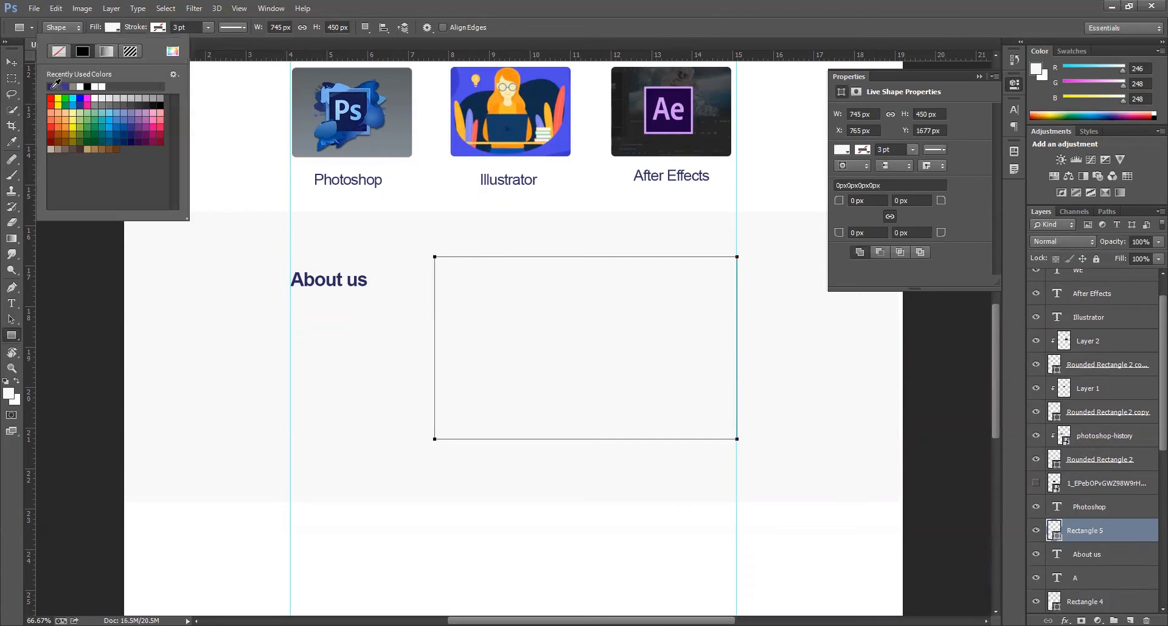
pyautogui.click(51, 86)
# - Move the dark blue rectangle against the left guide and the About us heading to its right
pyautogui.click(11, 65)
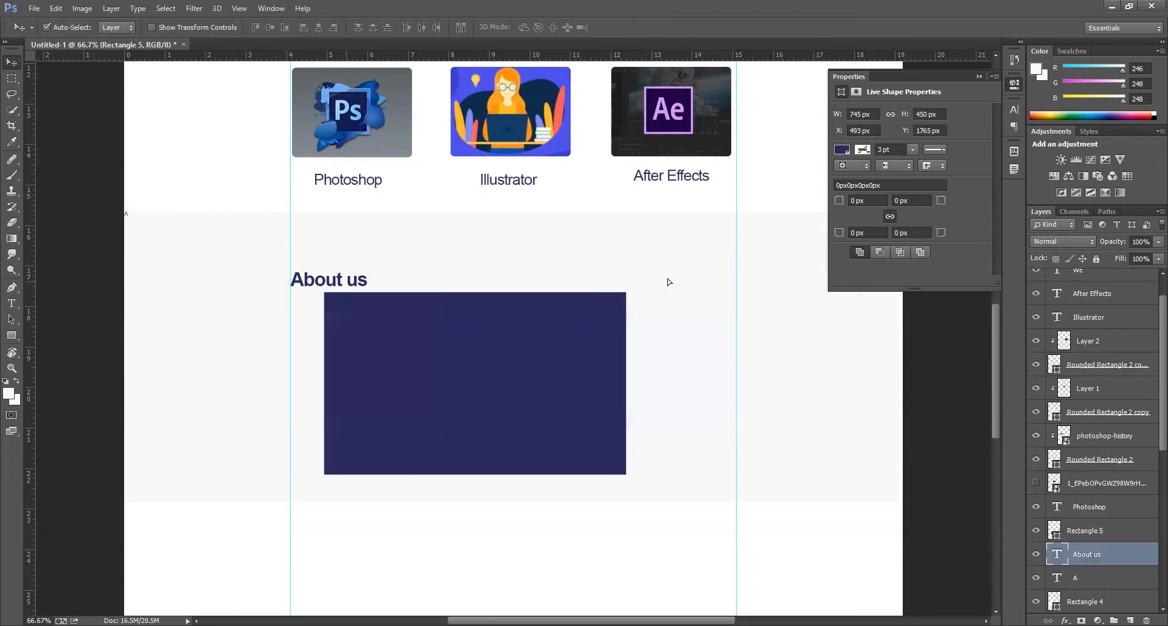
pyautogui.click(477, 361)
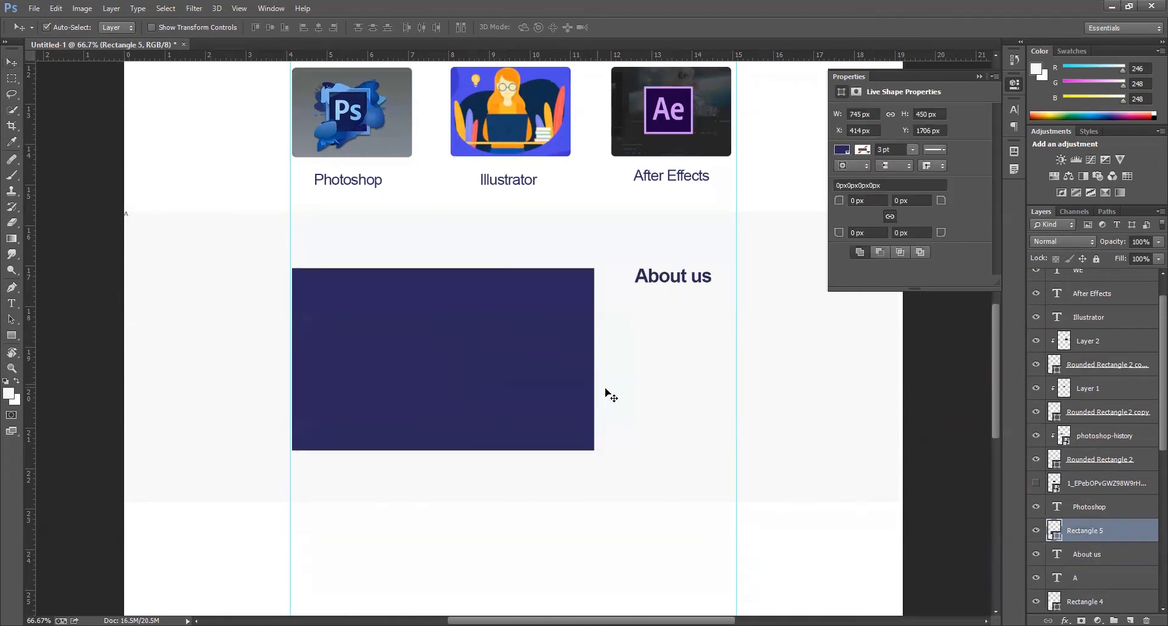
# - Narrow the dark blue rectangle to about 671 px wide and shift the About us heading slightly left
pyautogui.hotkey('ctrl', 't')
pyautogui.moveTo(590, 360); pyautogui.dragTo(564, 361)
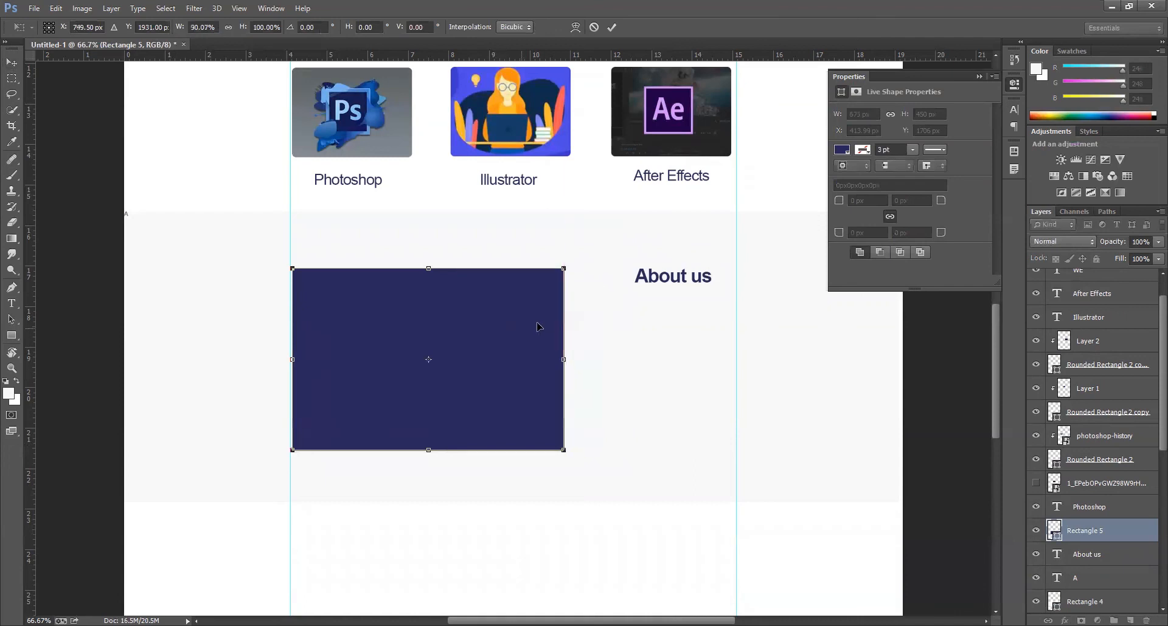
pyautogui.press('Return')
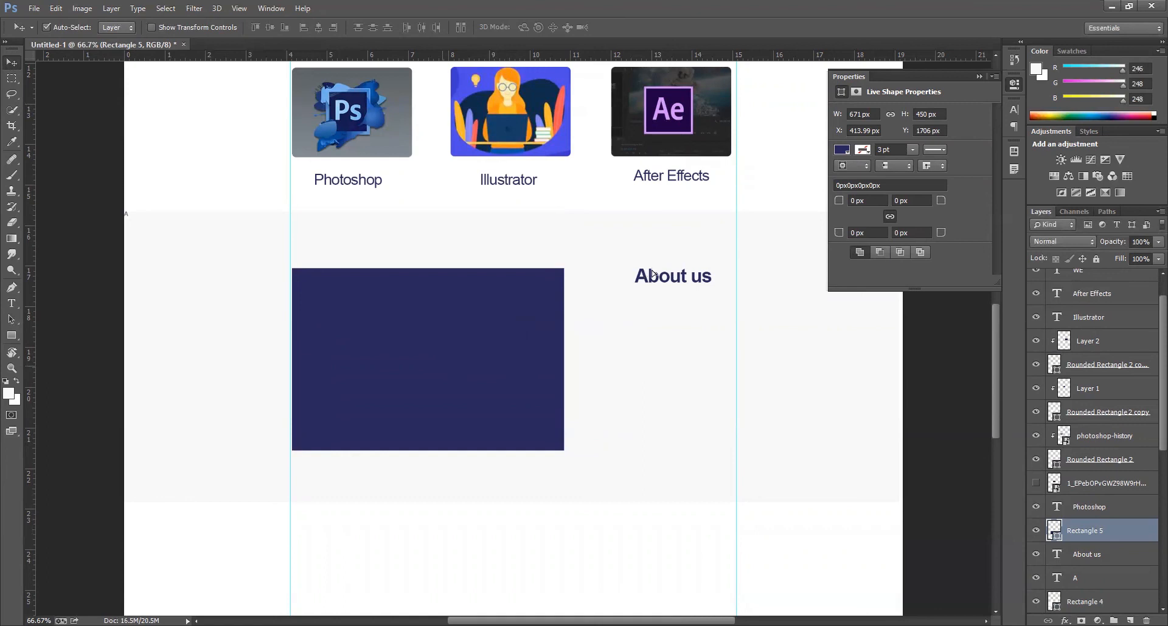
pyautogui.moveTo(652, 274); pyautogui.dragTo(626, 274)
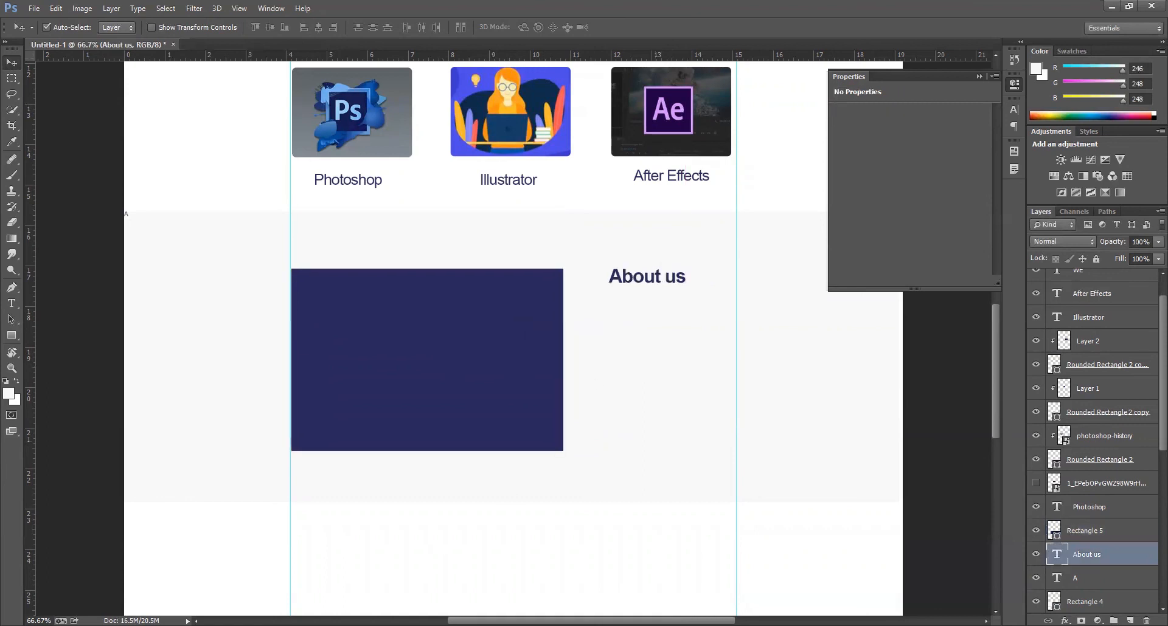
# - Add the copied paragraph starting "We know about your hectic schedule." below the About us heading and set it to Arial Regular
pyautogui.hotkey('alt', 'Tab')
pyautogui.press('t')
pyautogui.click(610, 375)
pyautogui.hotkey('ctrl', 'v')
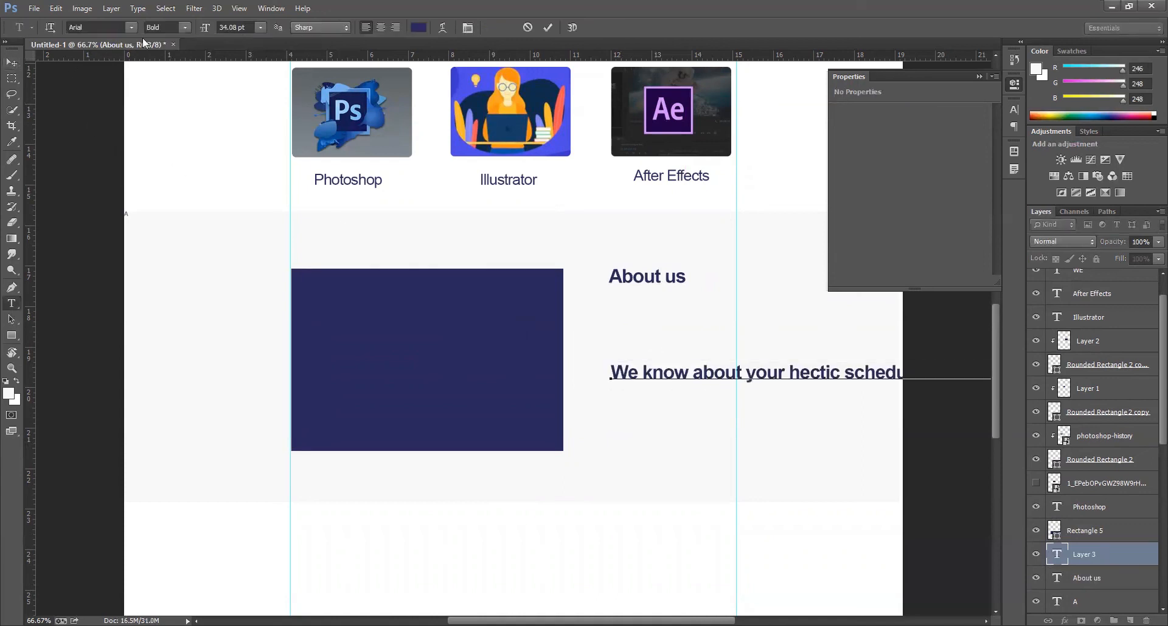
pyautogui.hotkey('ctrl', 'Return')
pyautogui.click(180, 29)
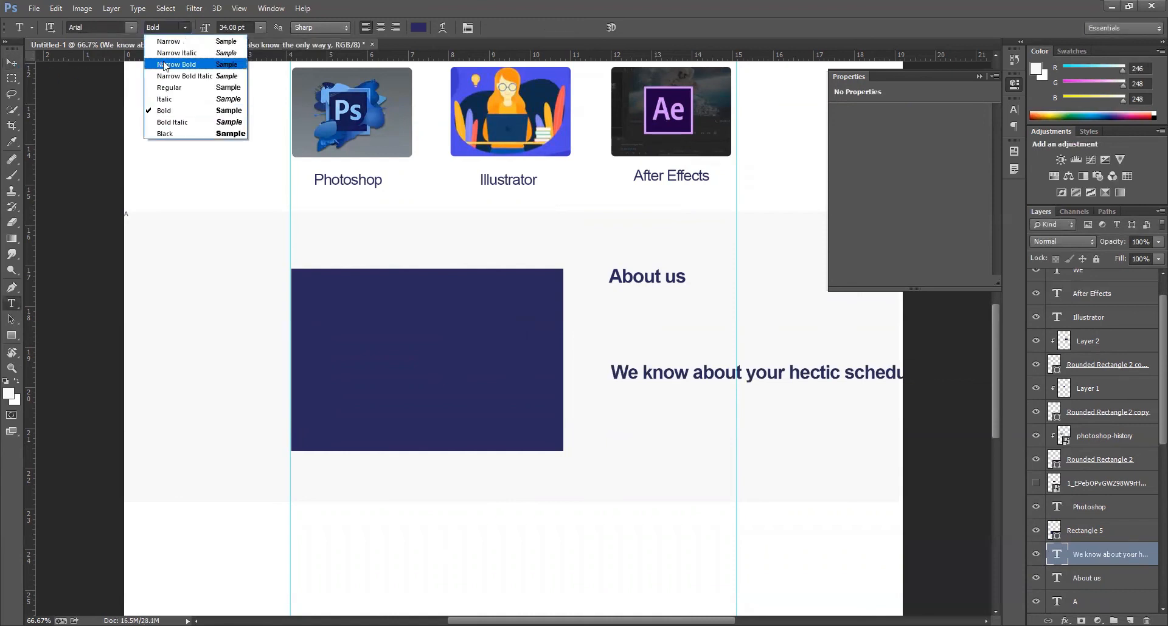
pyautogui.click(166, 89)
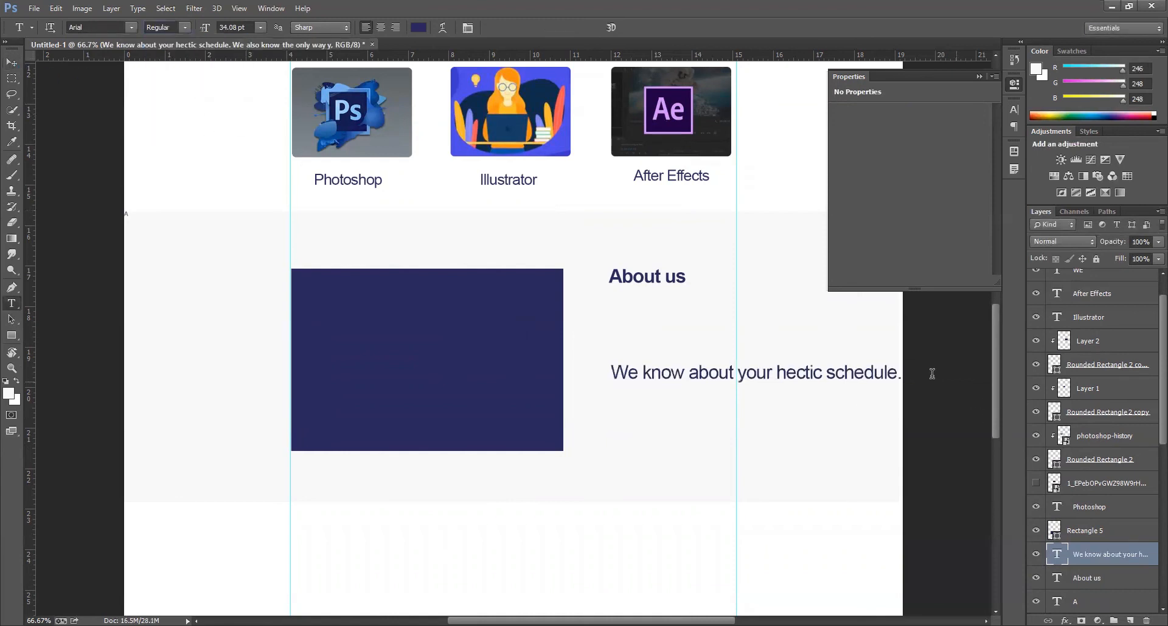
# - Scale the paragraph down to about 17 pt and move it just beneath the About us heading, beside the dark blue rectangle
pyautogui.click(11, 62)
pyautogui.hotkey('ctrl', 't')
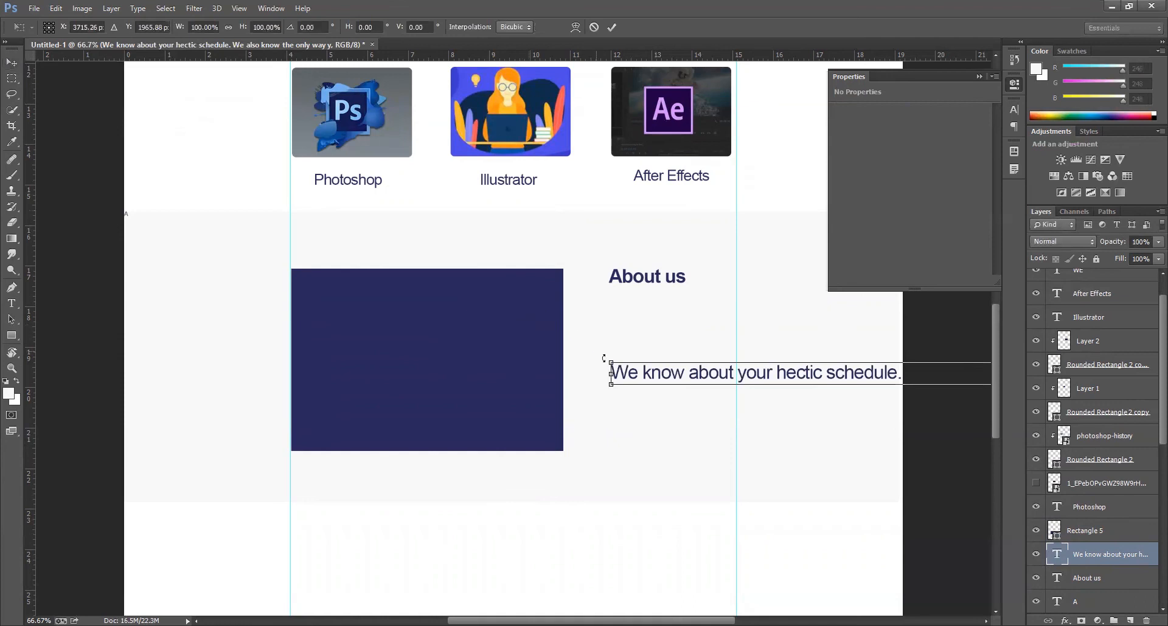
pyautogui.moveTo(832, 387); pyautogui.dragTo(587, 309)
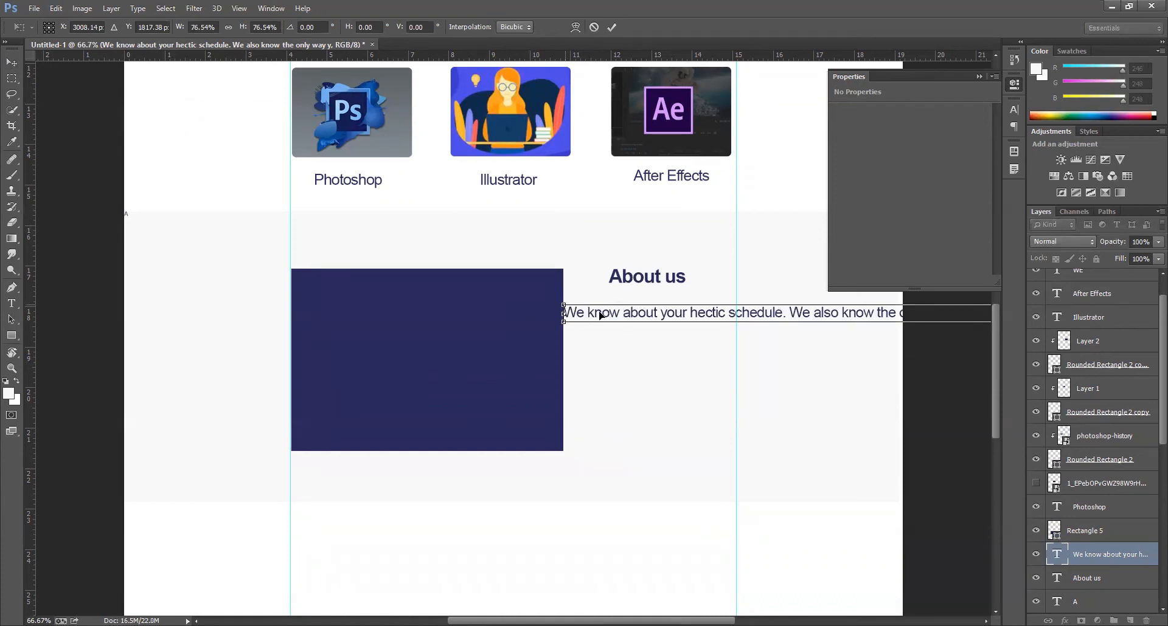
pyautogui.moveTo(685, 310); pyautogui.dragTo(838, 310)
pyautogui.moveTo(853, 314); pyautogui.dragTo(588, 310)
pyautogui.press('Return')
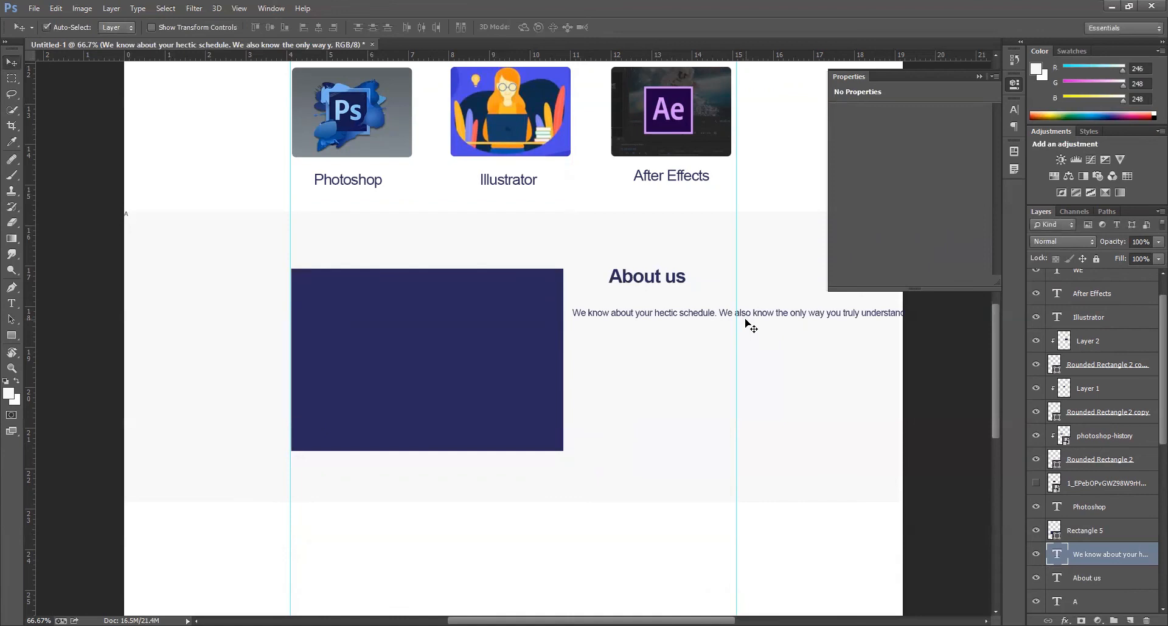
# - Break the paragraph into seven short lines so it fits between the dark blue rectangle and the right guide
pyautogui.press('t')
pyautogui.click(732, 313)
pyautogui.press('Return')
pyautogui.press('Return')
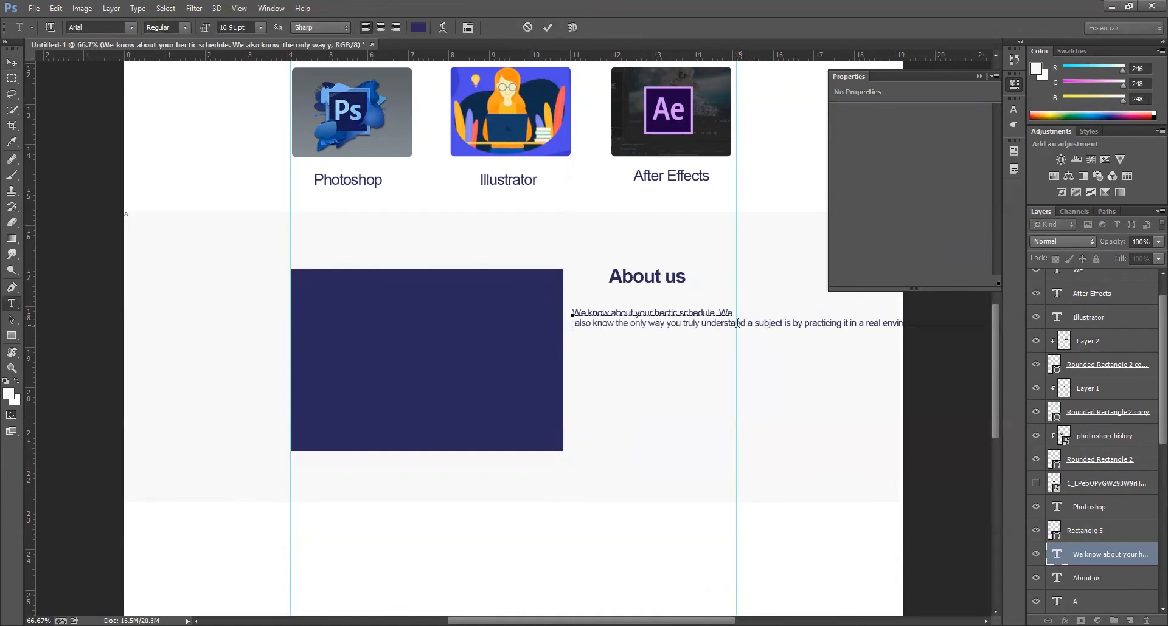
pyautogui.click(701, 323)
pyautogui.press('Return')
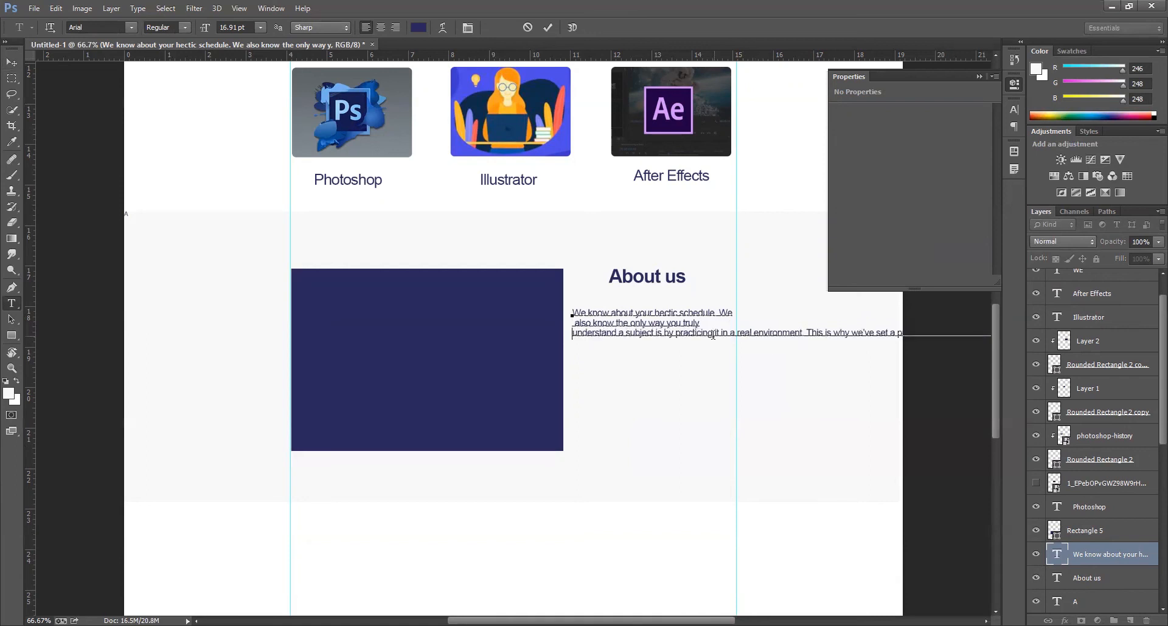
pyautogui.click(729, 332)
pyautogui.press('Return')
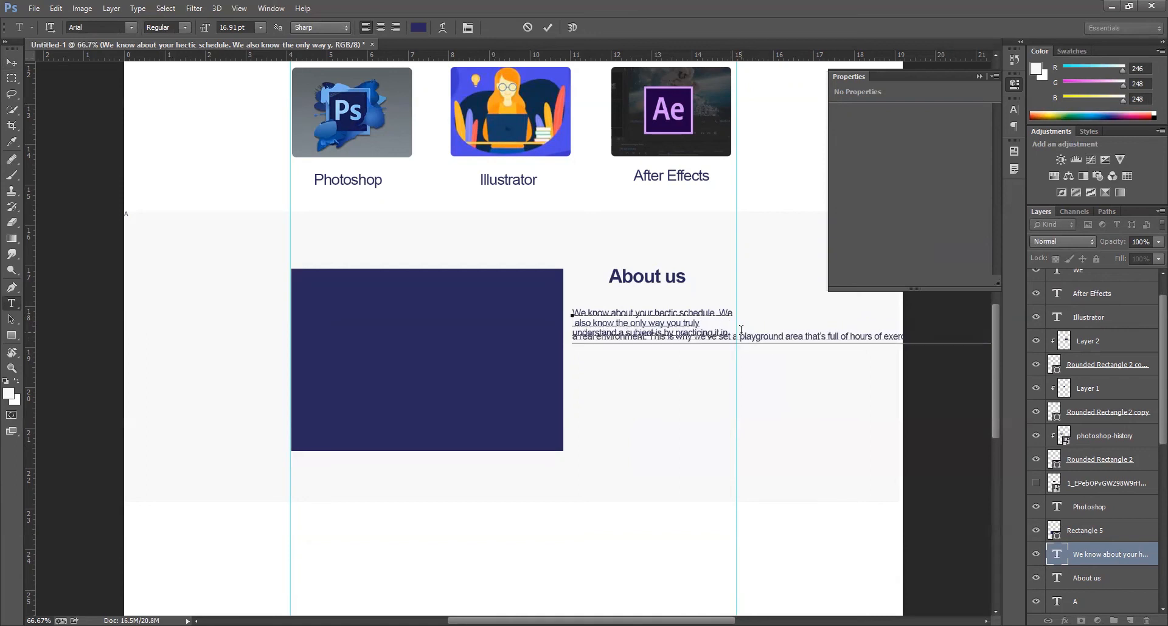
pyautogui.click(730, 344)
pyautogui.press('Return')
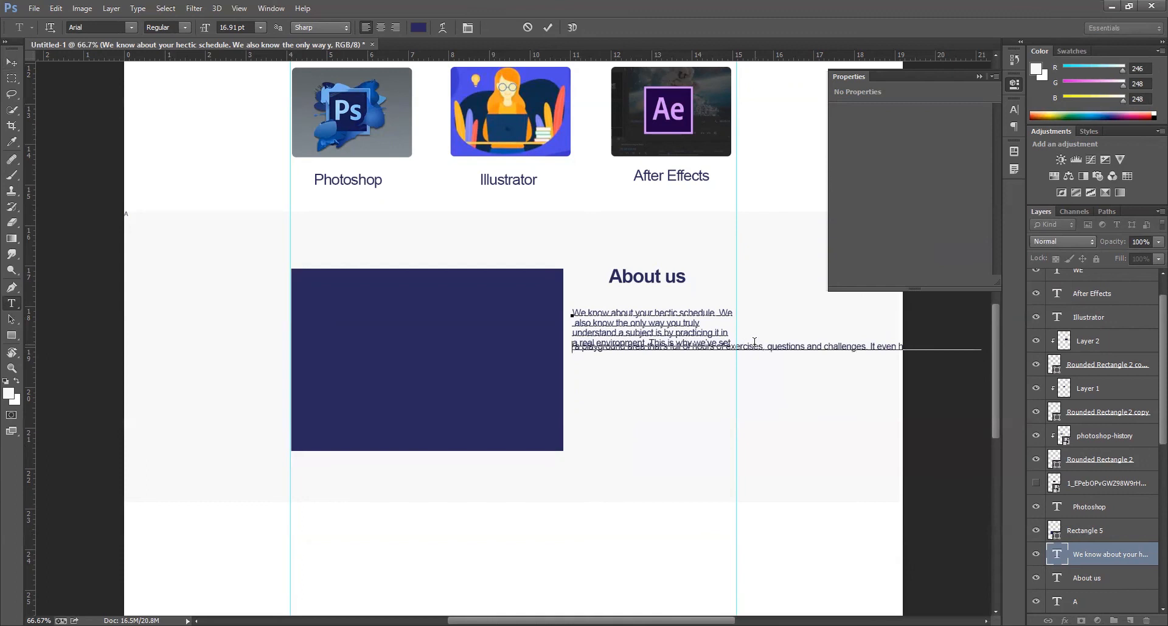
pyautogui.click(723, 353)
pyautogui.press('Return')
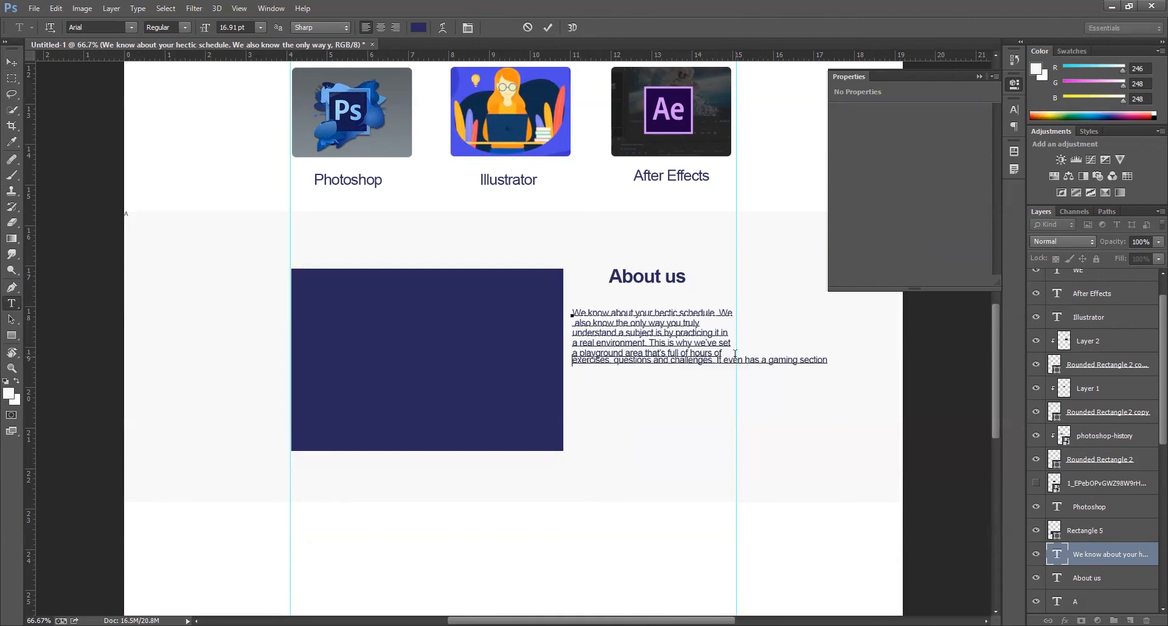
pyautogui.click(717, 363)
pyautogui.press('Return')
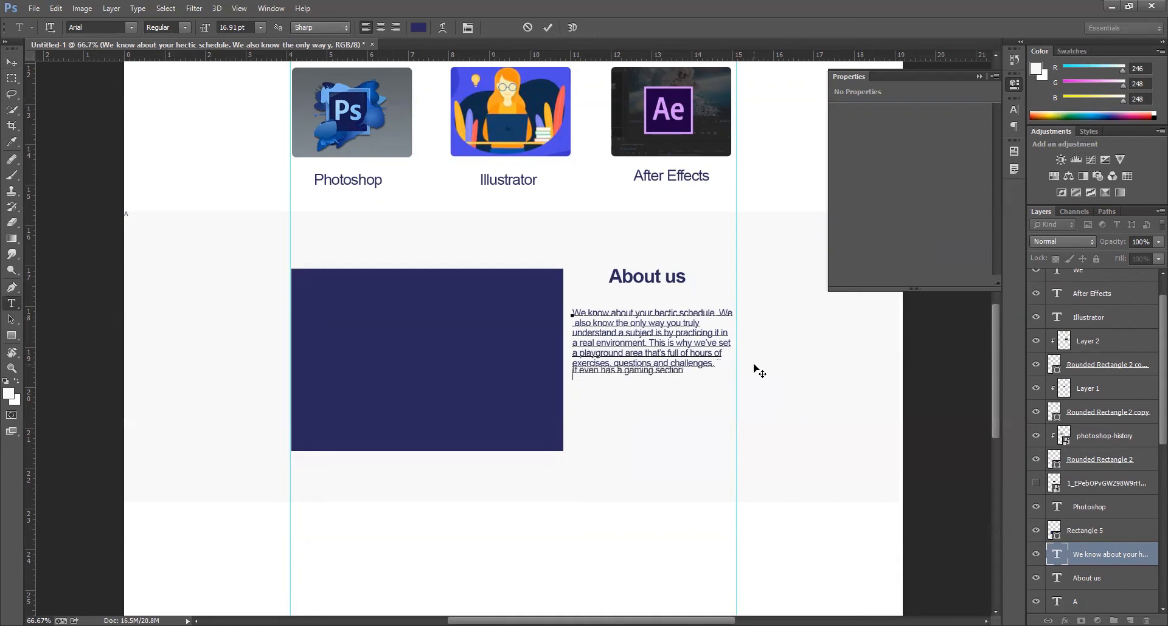
pyautogui.click(11, 64)
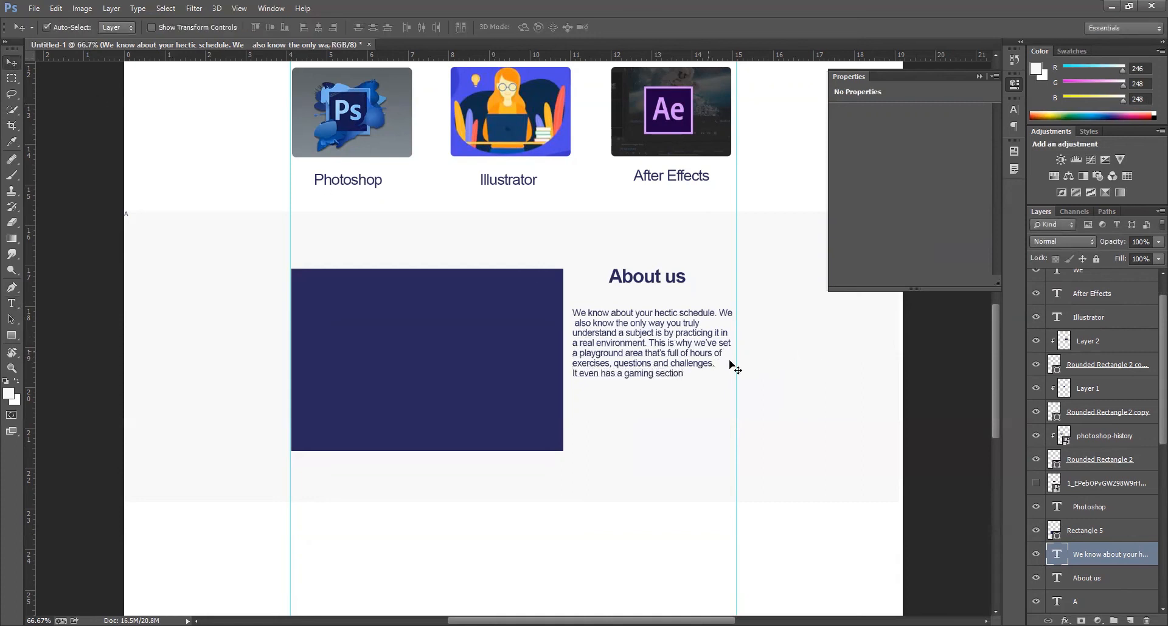
# - Set the About us paragraph's font size to 15 pt
pyautogui.press('t')
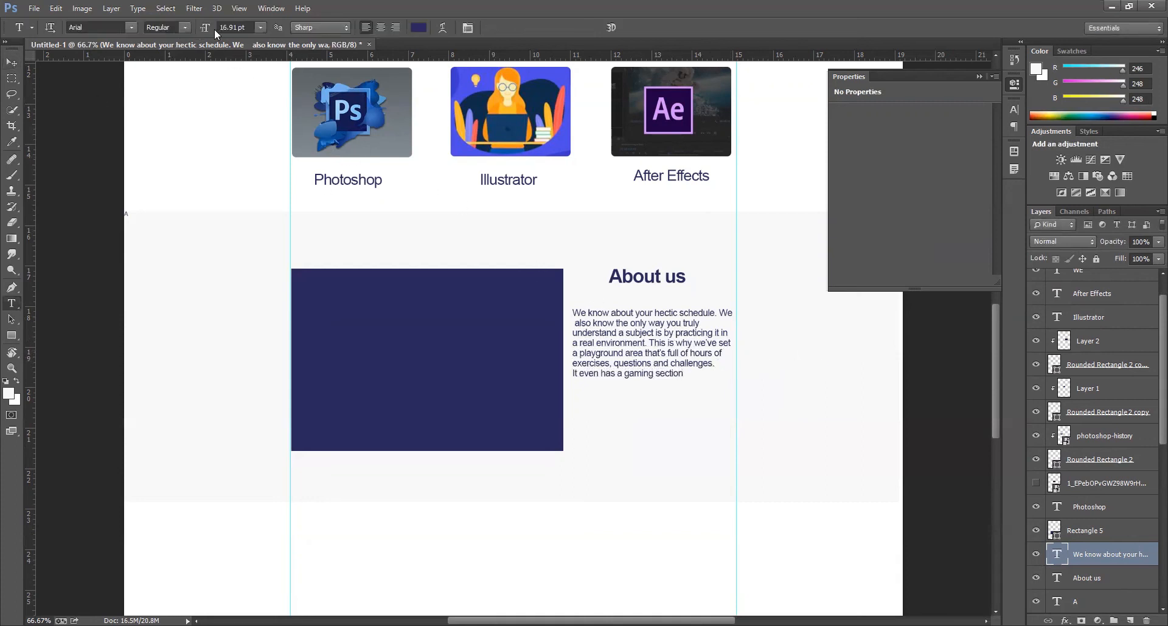
pyautogui.click(247, 27)
pyautogui.write('15')
pyautogui.press('Return')
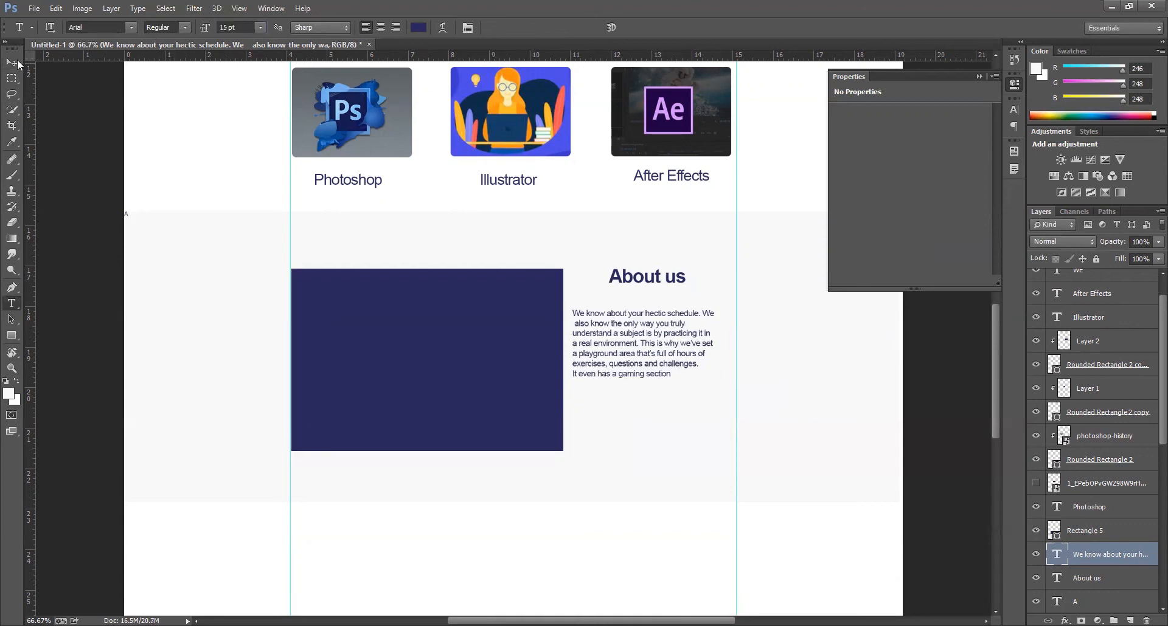
# - Scale the paragraph up to about 115% and position it slightly higher and further left under the About us heading
pyautogui.hotkey('ctrl', 't')
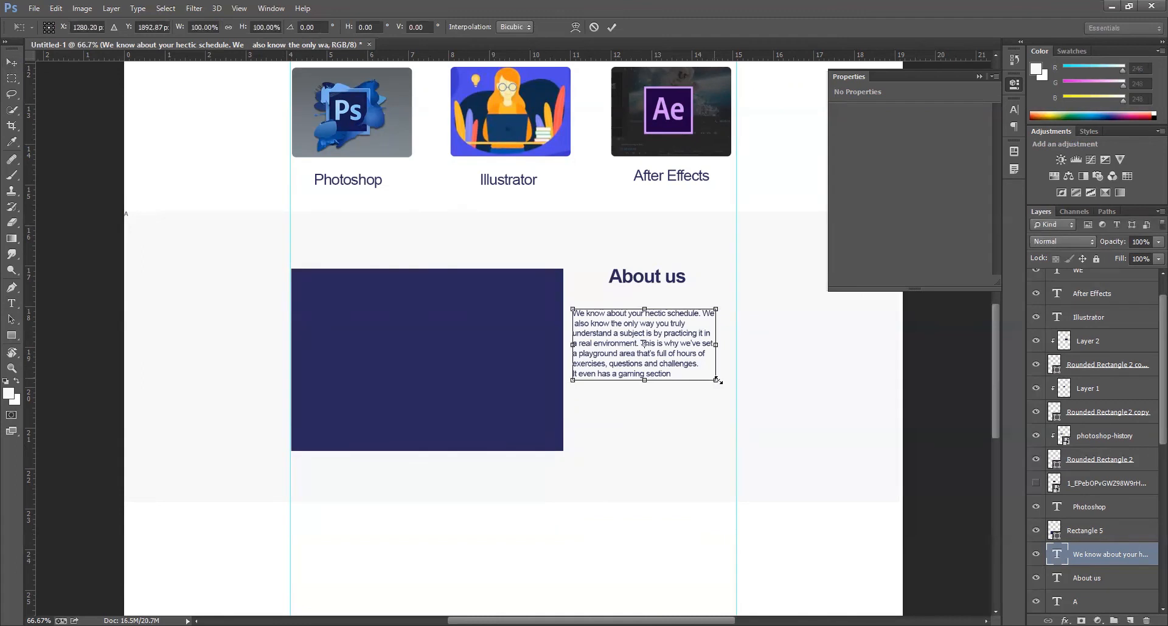
pyautogui.moveTo(730, 391); pyautogui.dragTo(750, 401)
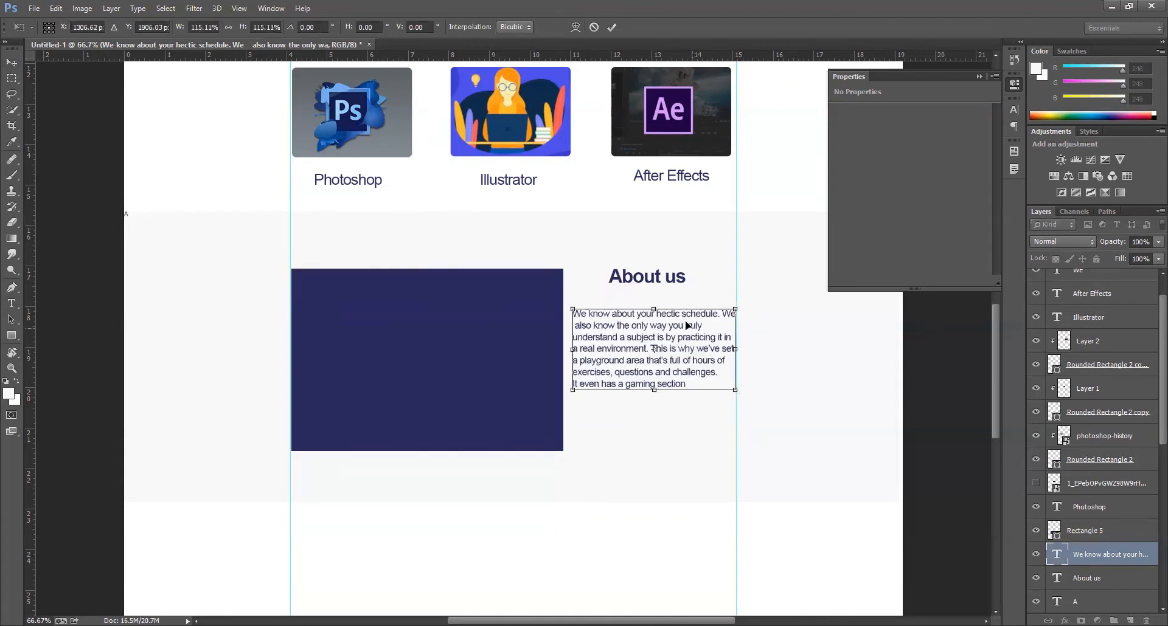
pyautogui.moveTo(689, 323); pyautogui.dragTo(684, 314)
pyautogui.press('Return')
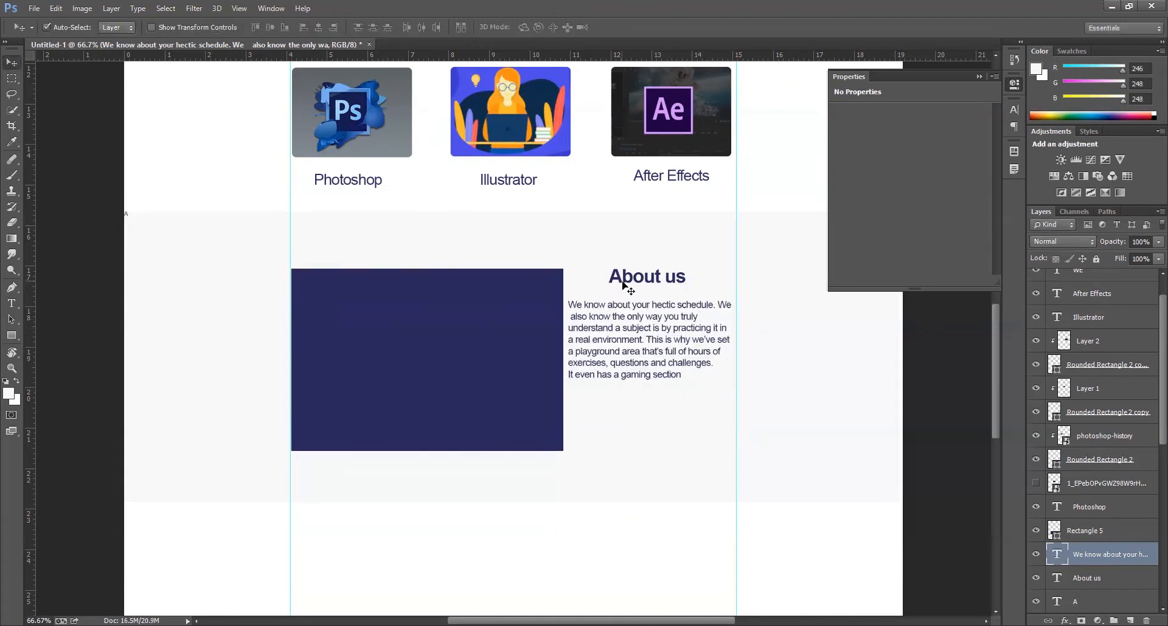
pyautogui.moveTo(614, 316); pyautogui.dragTo(615, 319)
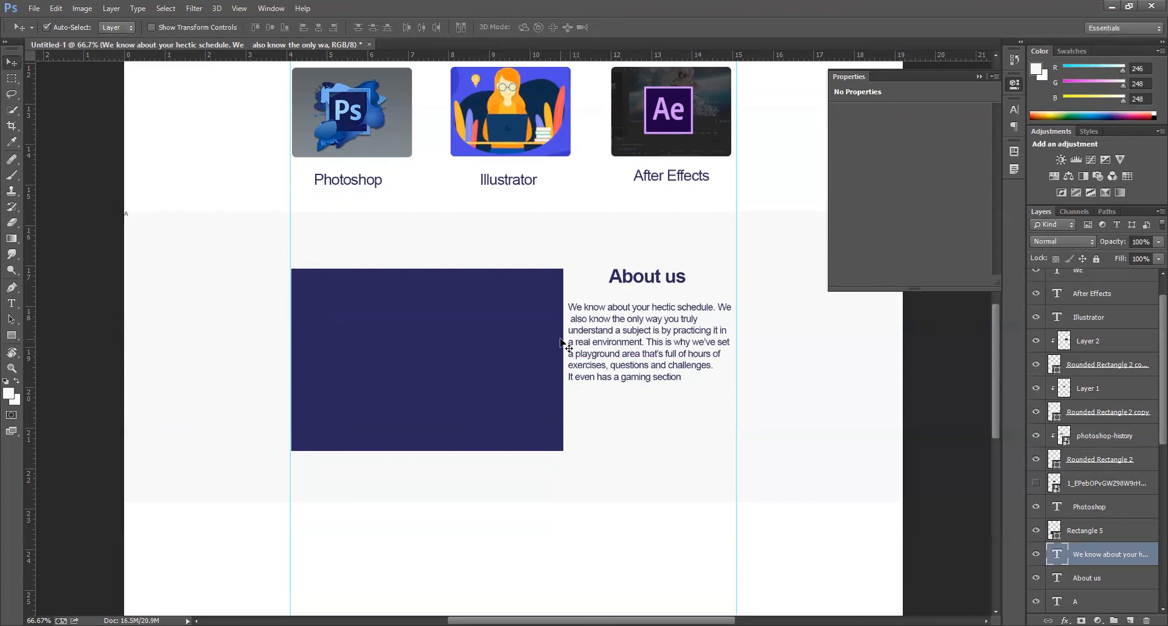
# - Remove the leading space before "also" on the paragraph's second line, keeping the line break
pyautogui.press('t')
pyautogui.click(574, 322)
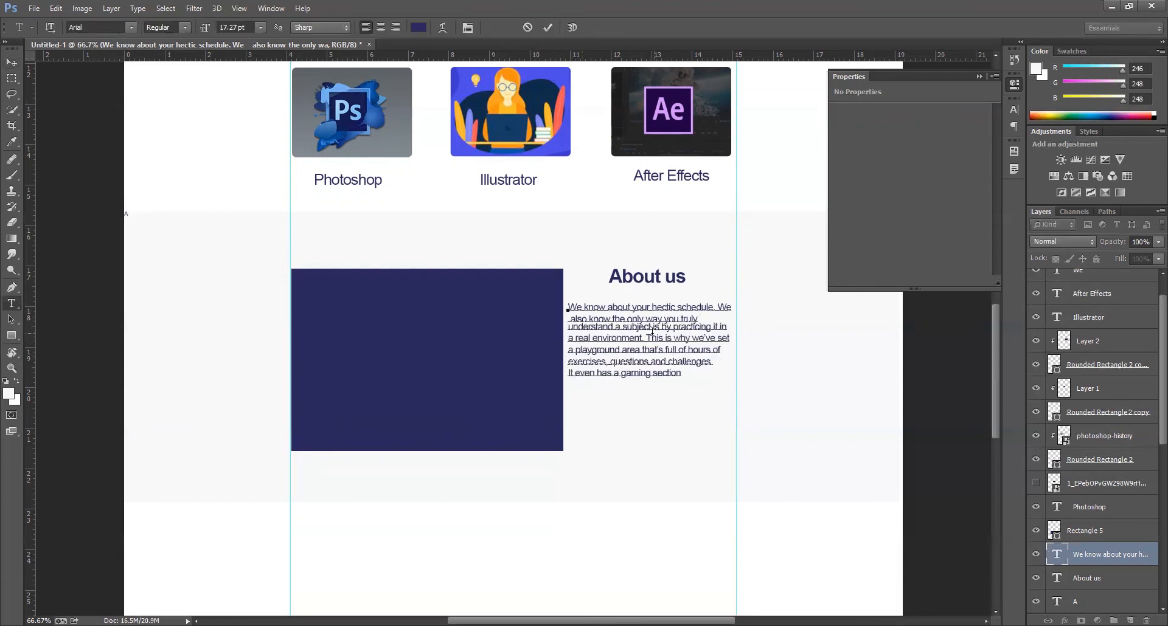
pyautogui.press('BackSpace')
pyautogui.press('Return')
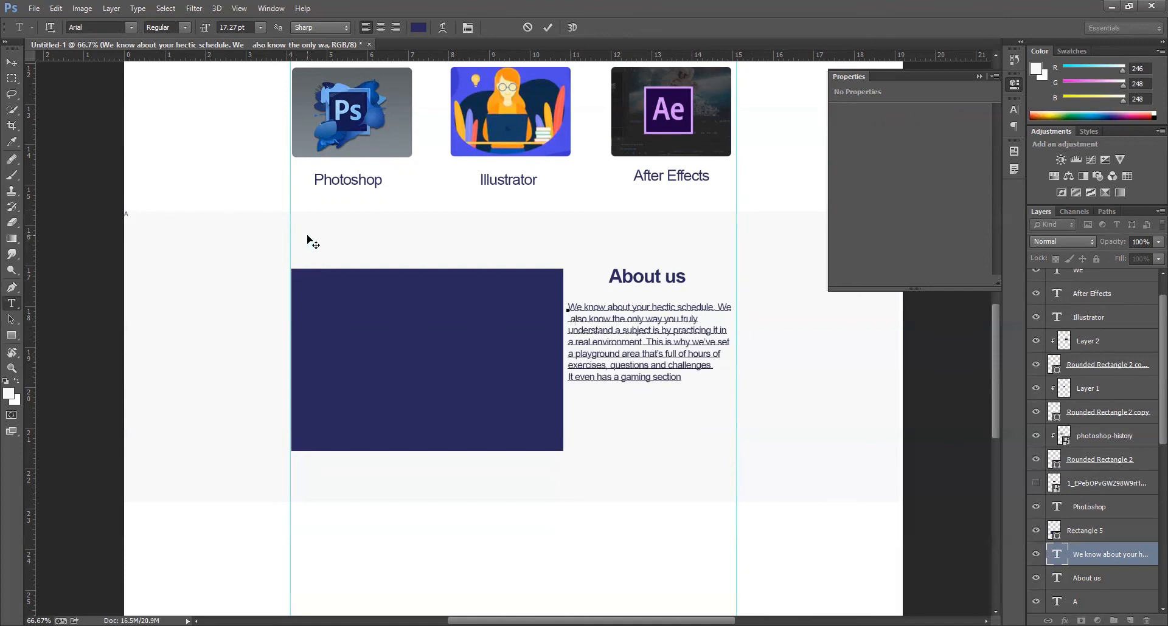
pyautogui.click(11, 63)
# - Place the istockphoto laptop image on a layer directly above the dark blue rectangle
pyautogui.click(389, 339)
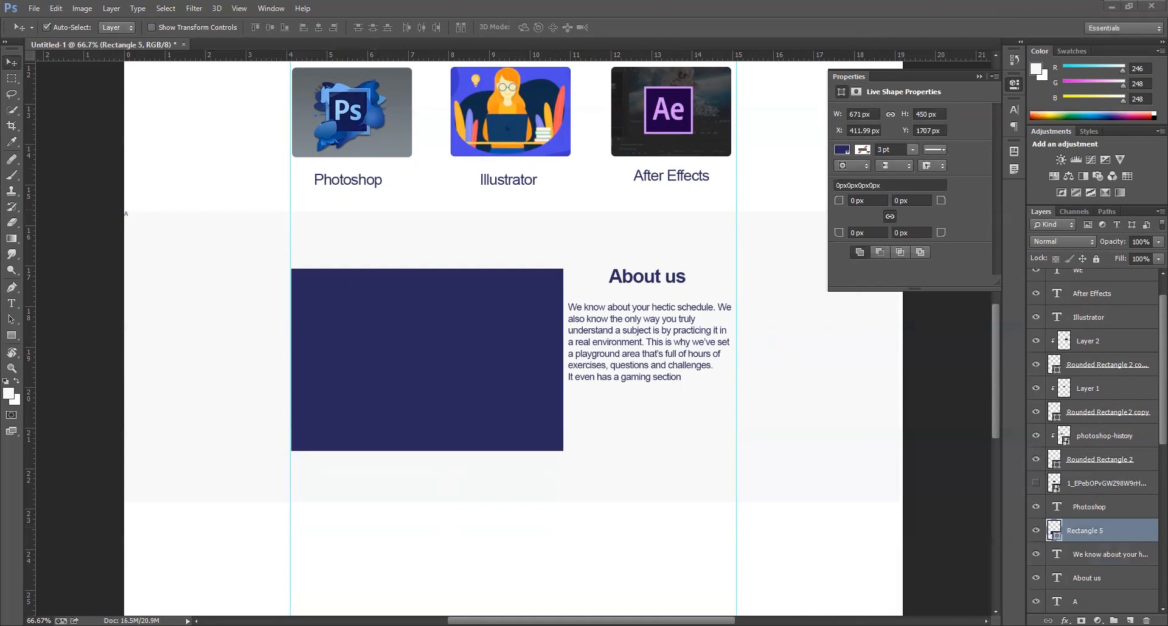
pyautogui.press('Return')
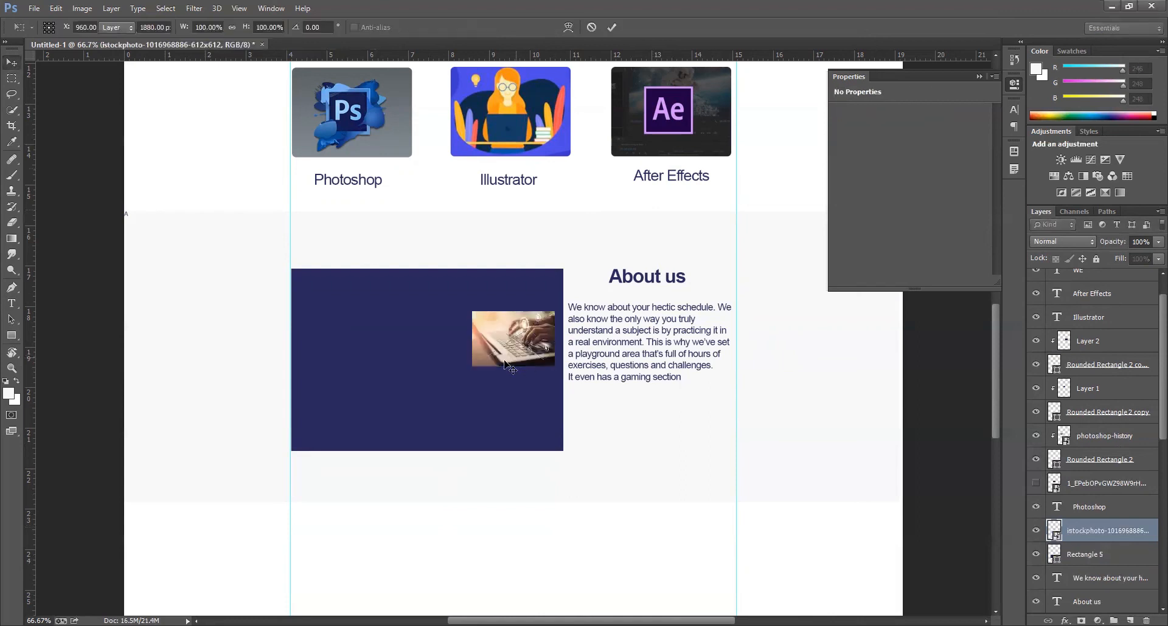
pyautogui.click(430, 389)
pyautogui.click(1101, 536)
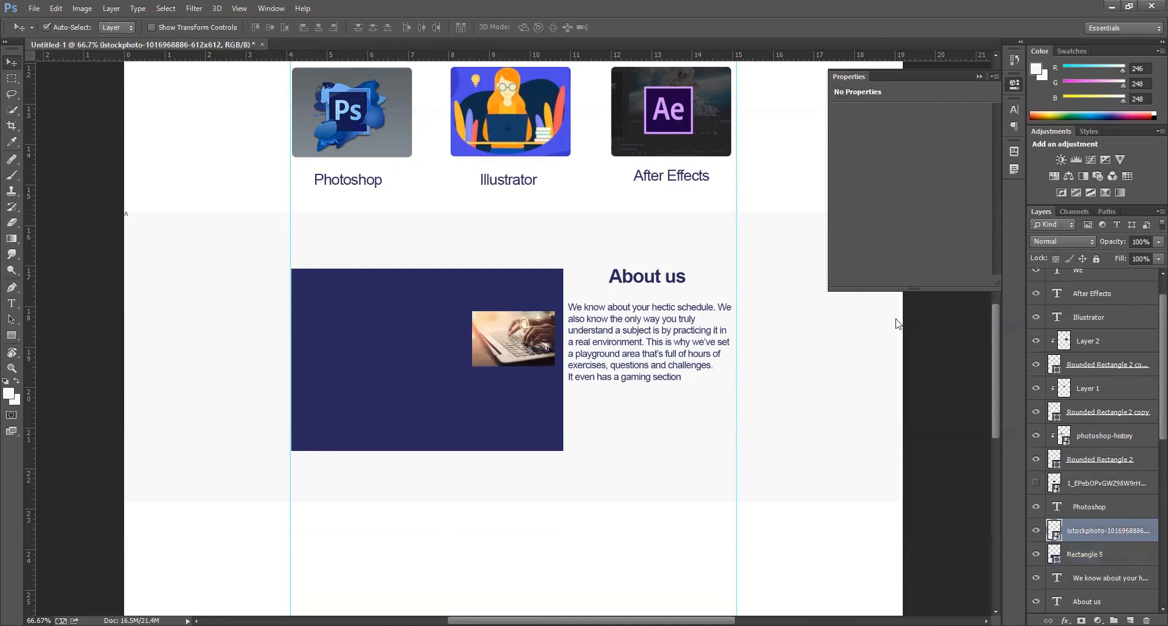
# - Clip the laptop photo to the dark blue rectangle and enlarge it to cover the whole rectangle
pyautogui.hotkey('ctrl', 'alt', 'g')
pyautogui.hotkey('ctrl', 't')
pyautogui.moveTo(472, 366); pyautogui.dragTo(470, 368)
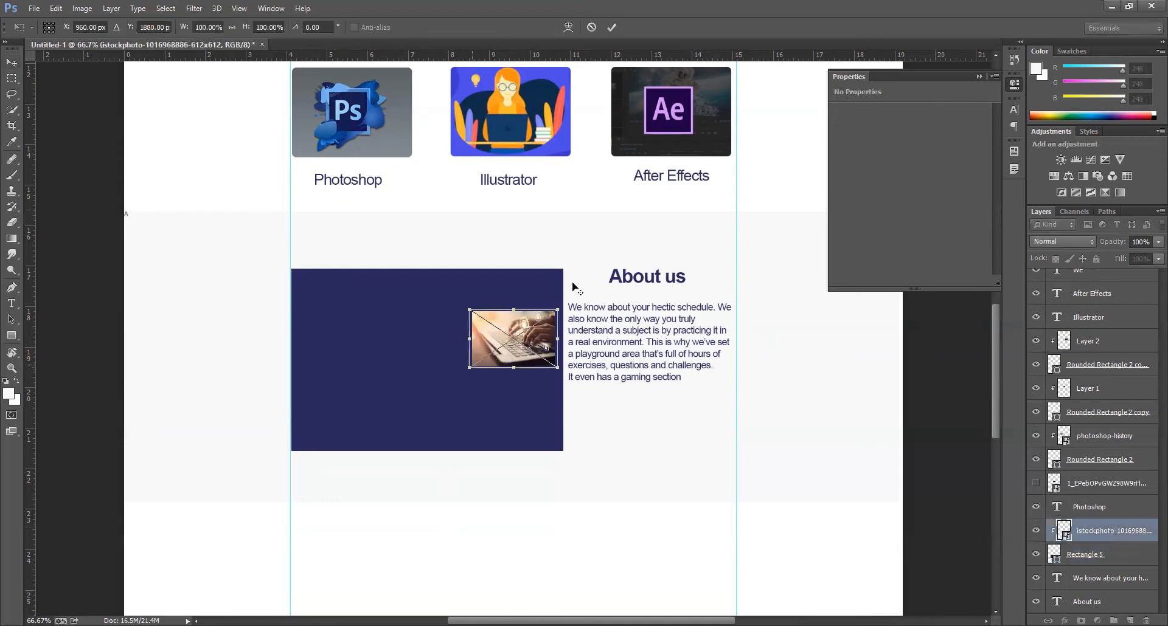
pyautogui.moveTo(568, 271); pyautogui.dragTo(574, 264)
pyautogui.press('Return')
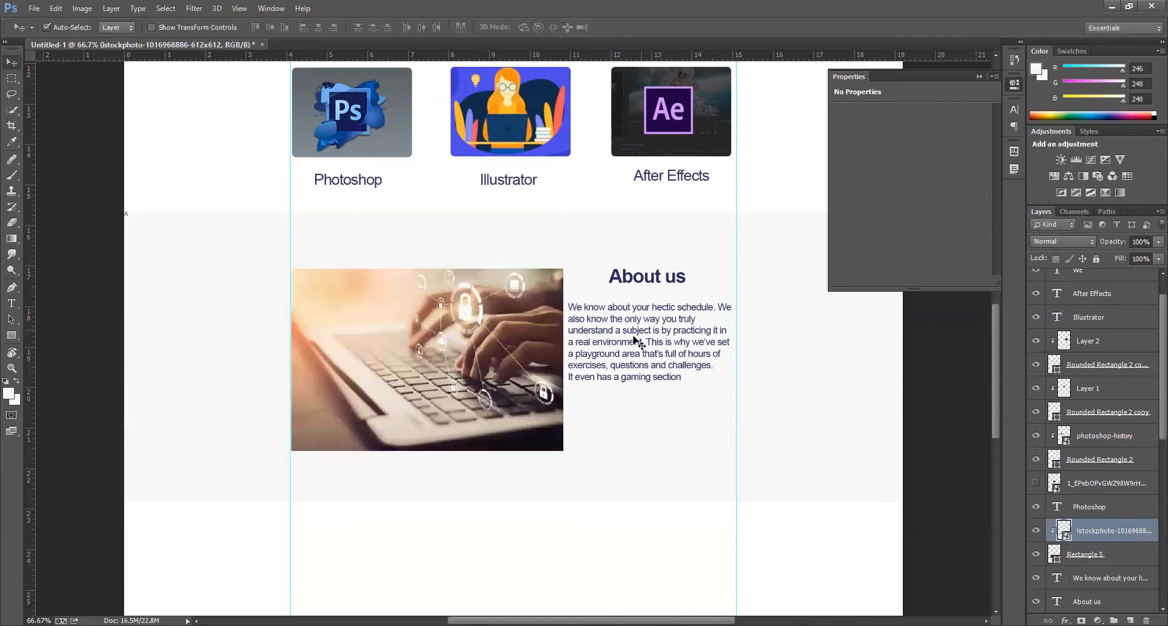
# - Change the About us paragraph's text color to dark grey 4e4e55
pyautogui.scroll(-1, 617, 310)
pyautogui.click(618, 311)
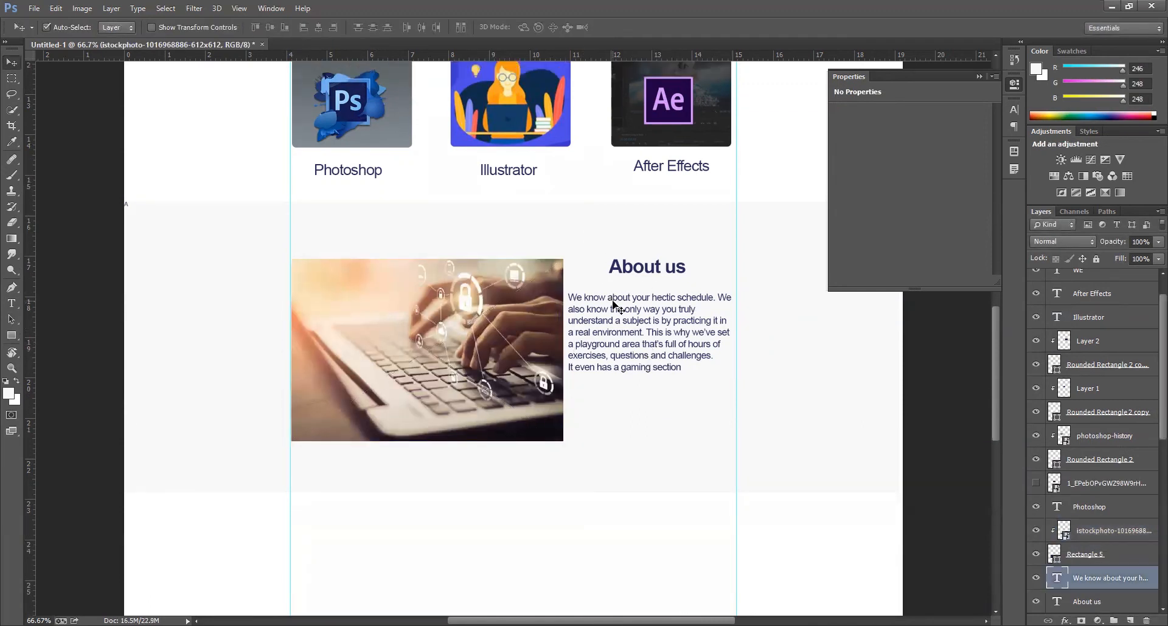
pyautogui.press('t')
pyautogui.click(418, 28)
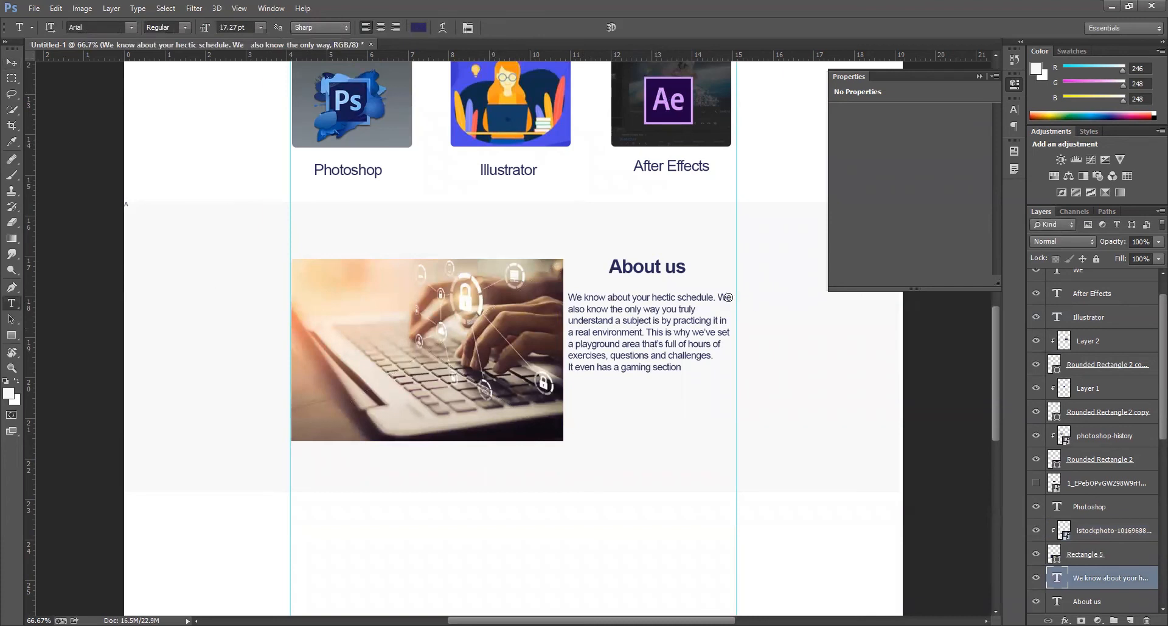
pyautogui.write('4e4e55')
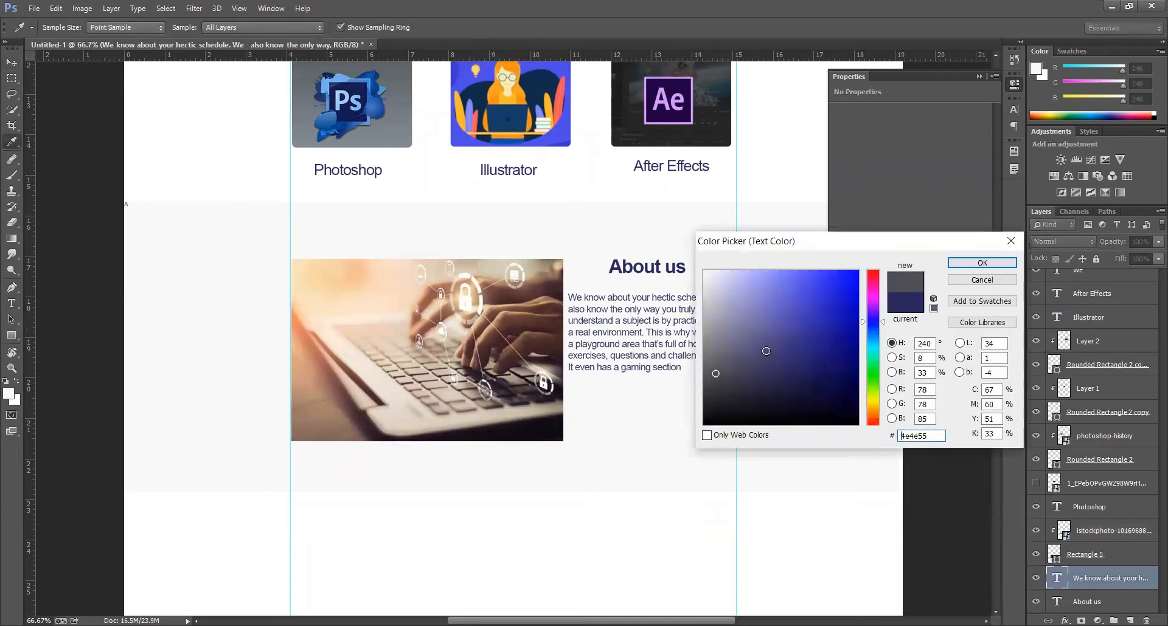
pyautogui.press('Return')
pyautogui.click(19, 60)
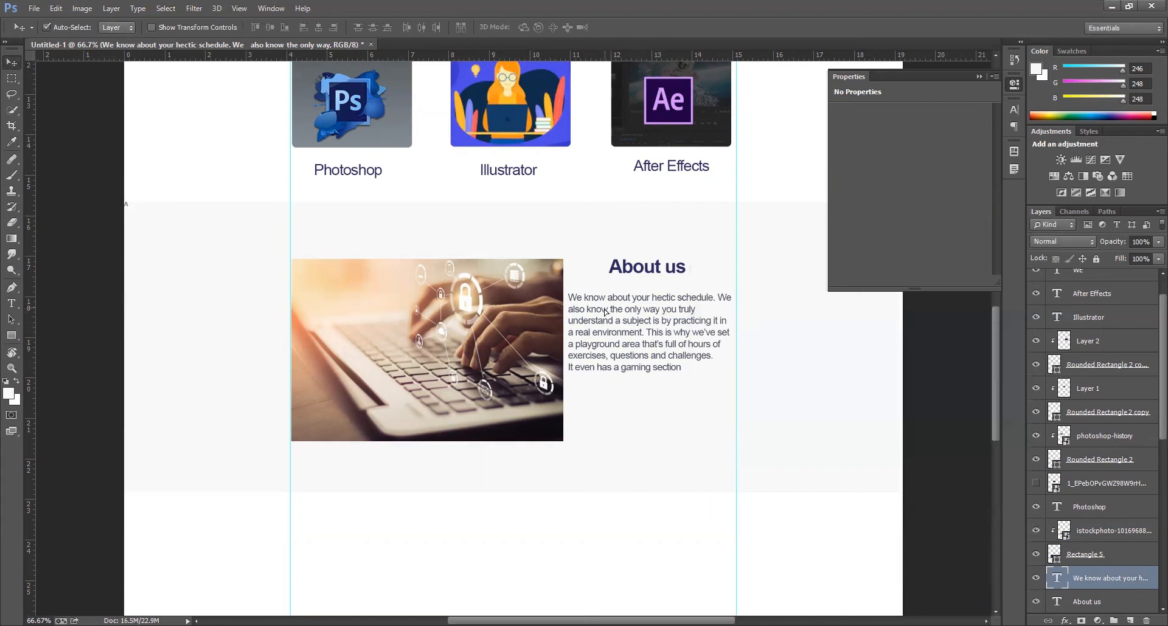
# - Shift the paragraph slightly right and the About us heading slightly left
pyautogui.moveTo(605, 311); pyautogui.dragTo(607, 311)
pyautogui.click(625, 268)
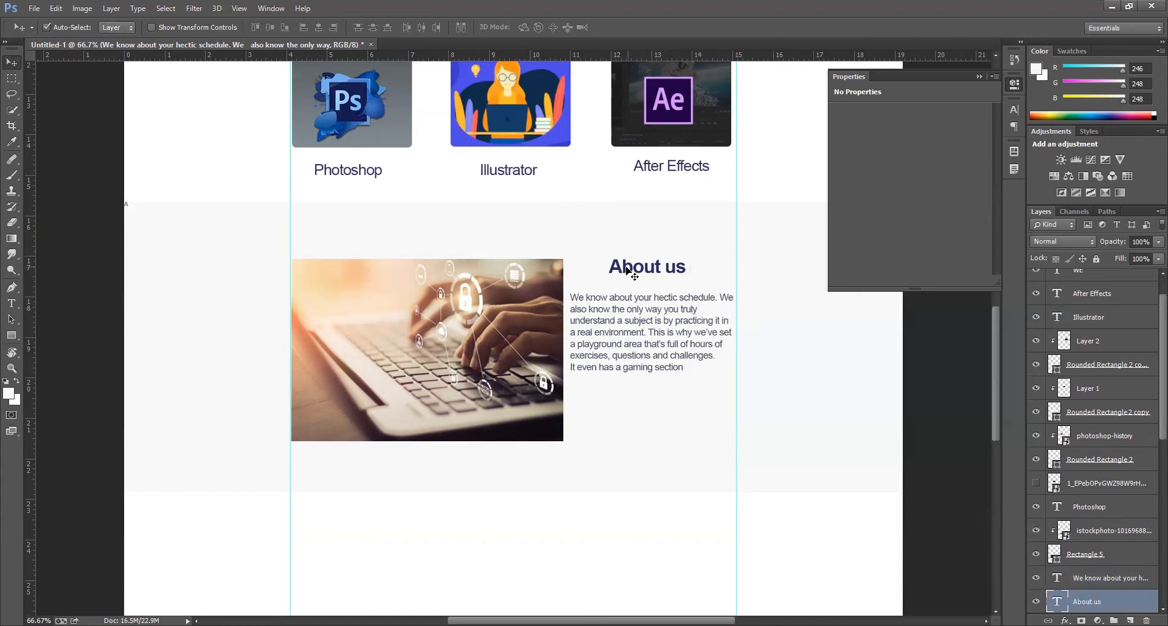
pyautogui.moveTo(625, 268); pyautogui.dragTo(616, 268)
# - Duplicate the About us heading into the white area below the grey About us section
pyautogui.scroll(-4, 678, 419)
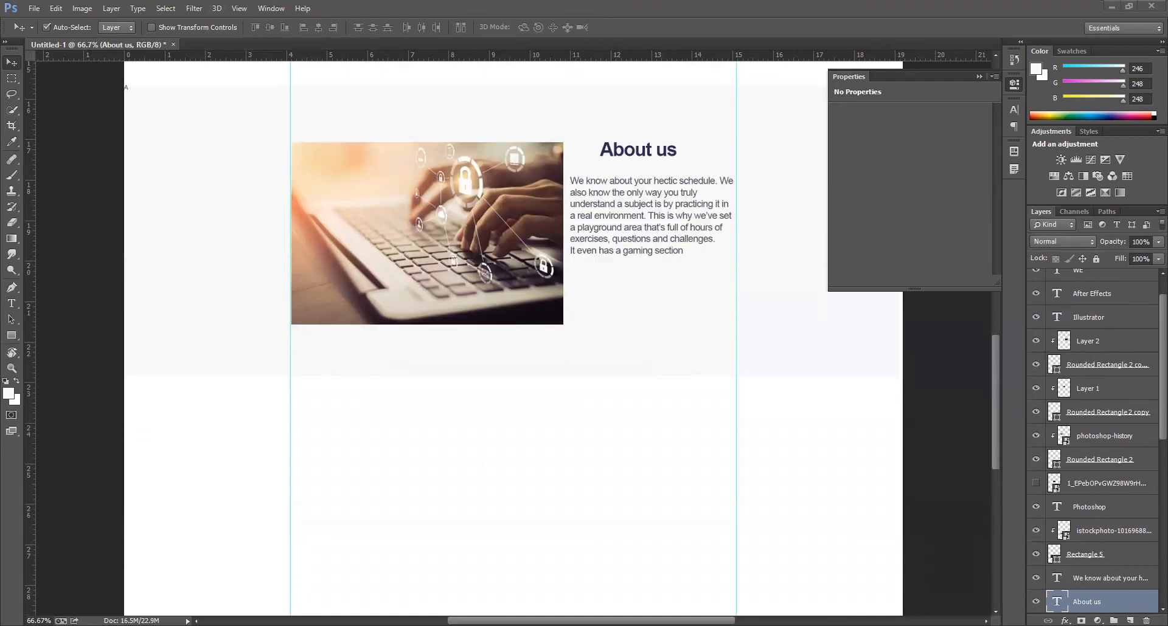
pyautogui.press('t')
pyautogui.scroll(-1, 456, 404)
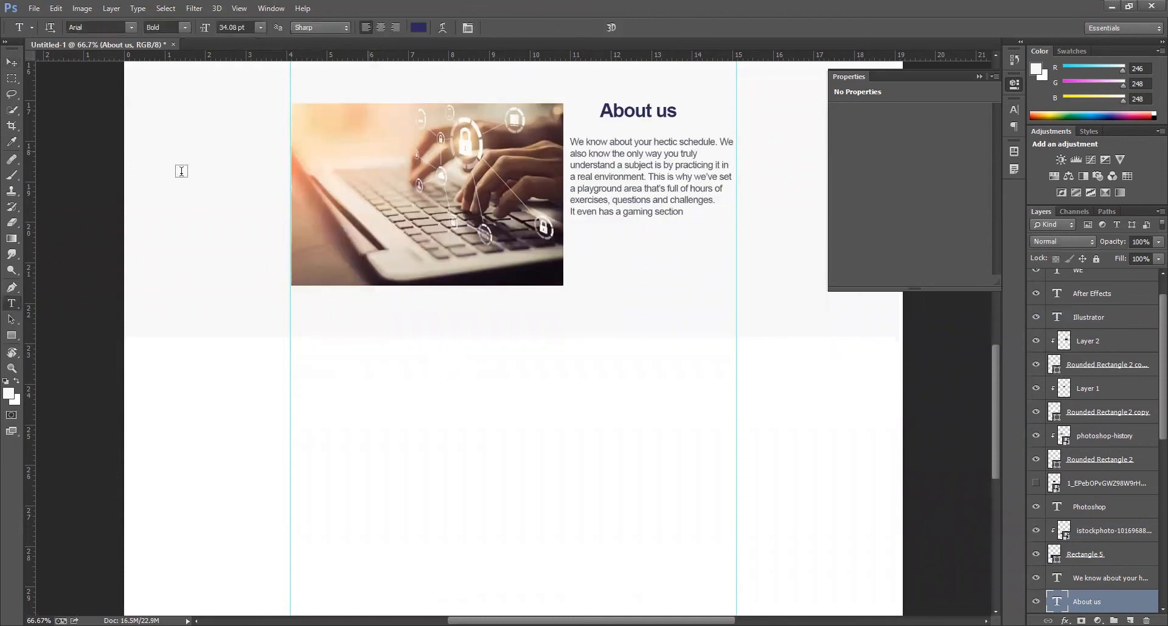
pyautogui.click(12, 64)
pyautogui.scroll(3, 626, 176)
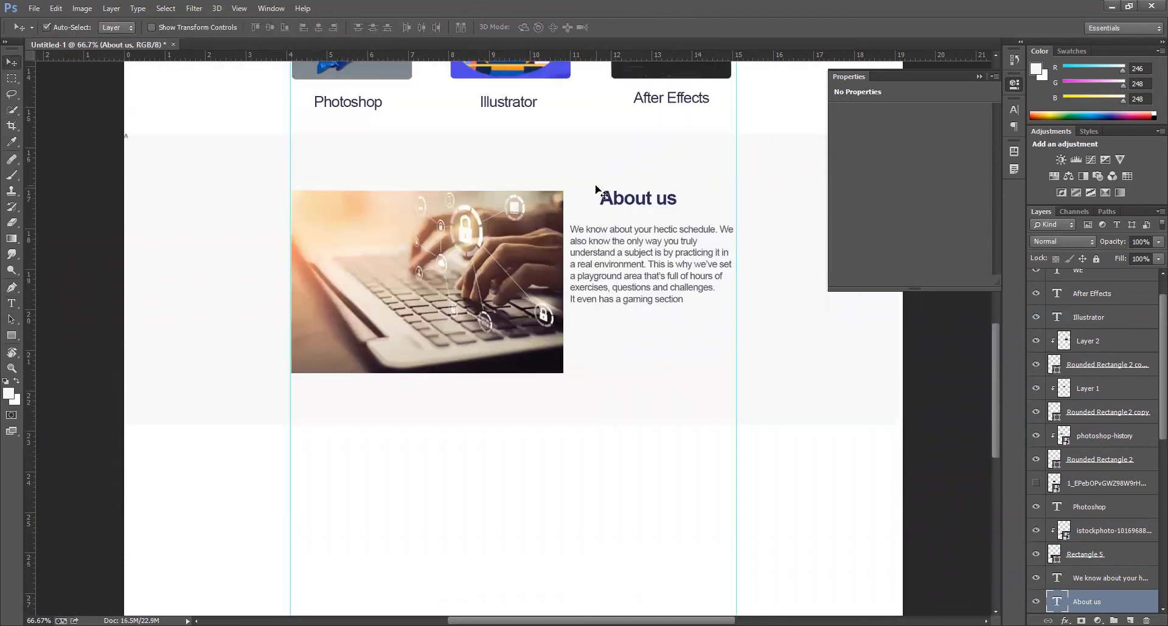
pyautogui.moveTo(496, 496); pyautogui.dragTo(639, 488)
# - Replace the duplicated heading's text with "Our Teaching Team"
pyautogui.press('t')
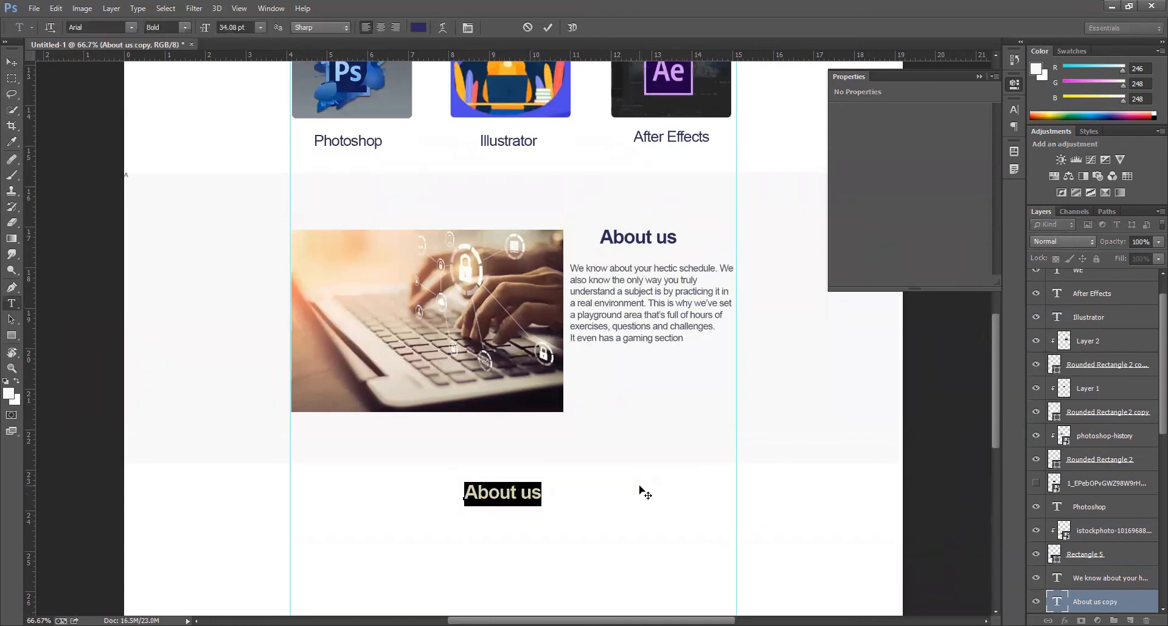
pyautogui.write('our')
pyautogui.press('BackSpace')
pyautogui.press('BackSpace')
pyautogui.press('BackSpace')
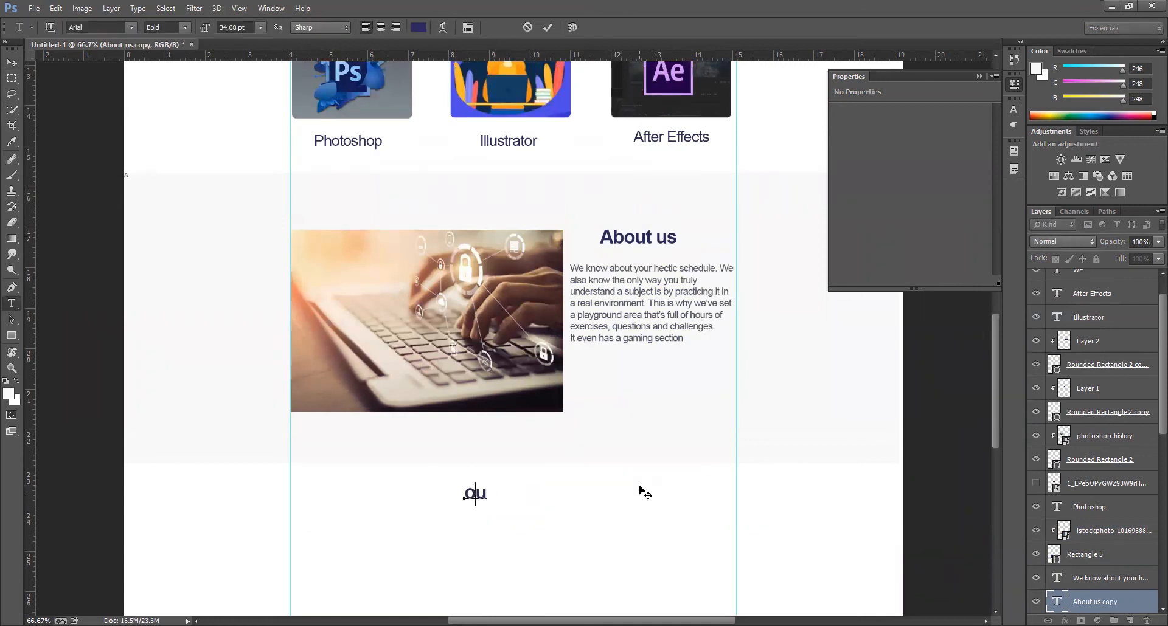
pyautogui.write('Our Teach9ng')
pyautogui.press('BackSpace')
pyautogui.press('Left')
pyautogui.press('BackSpace')
pyautogui.press('Delete')
pyautogui.write('ing T eam')
pyautogui.click(11, 62)
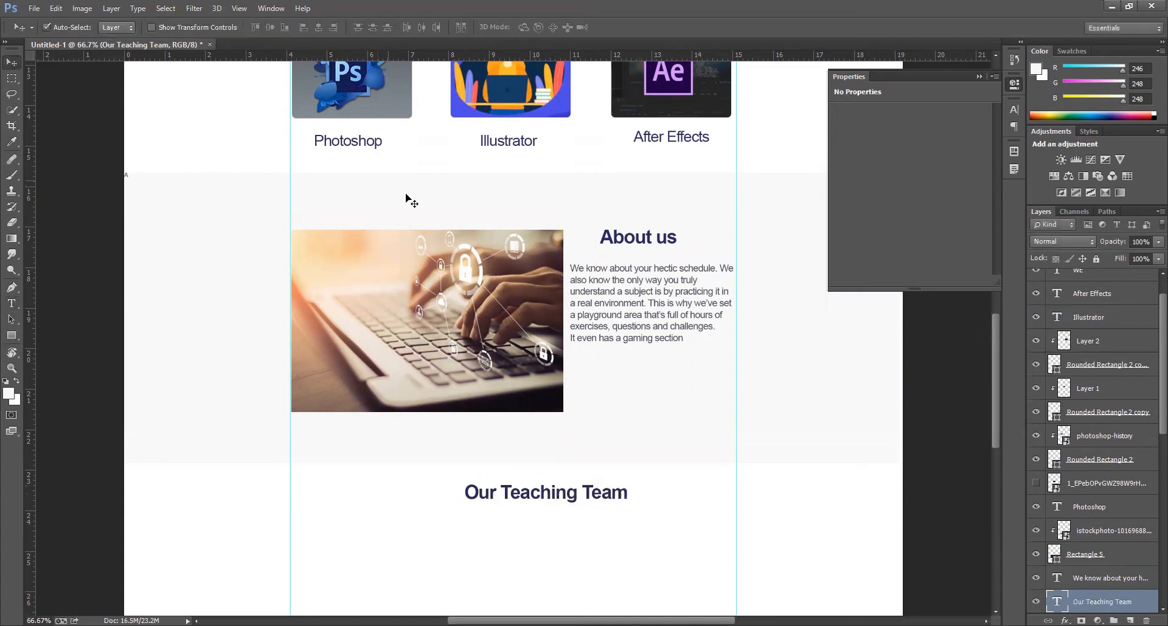
# - Shift the Our Teaching Team heading slightly left and draw a light grey rectangle about 1100 x 458 px below it between the guides
pyautogui.scroll(-5, 462, 469)
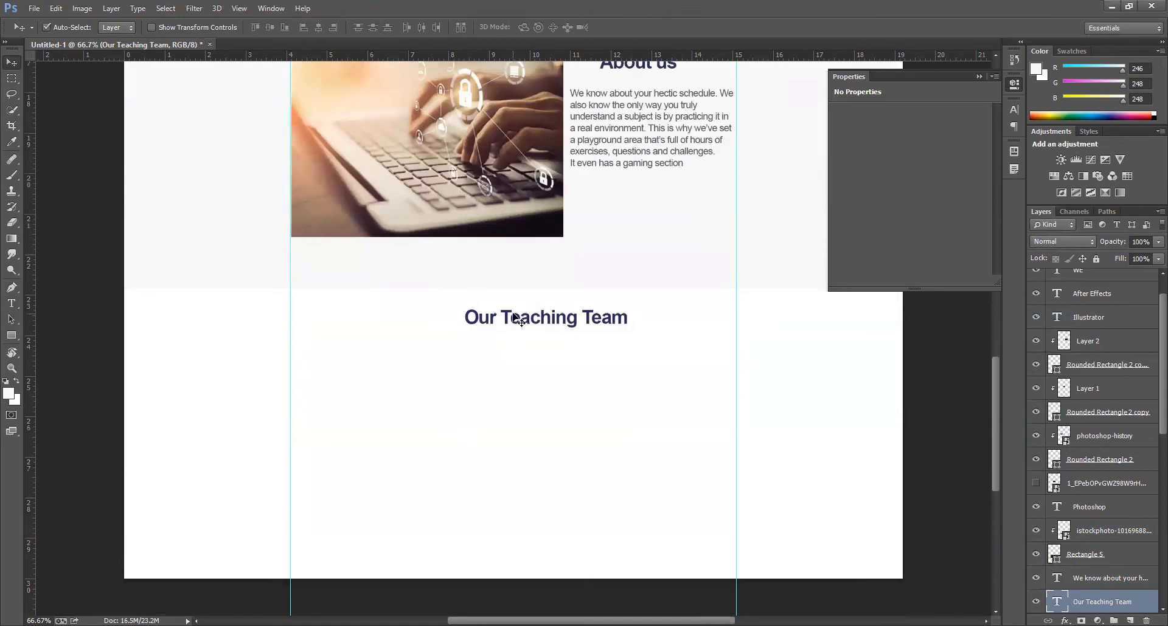
pyautogui.scroll(-1, 551, 340)
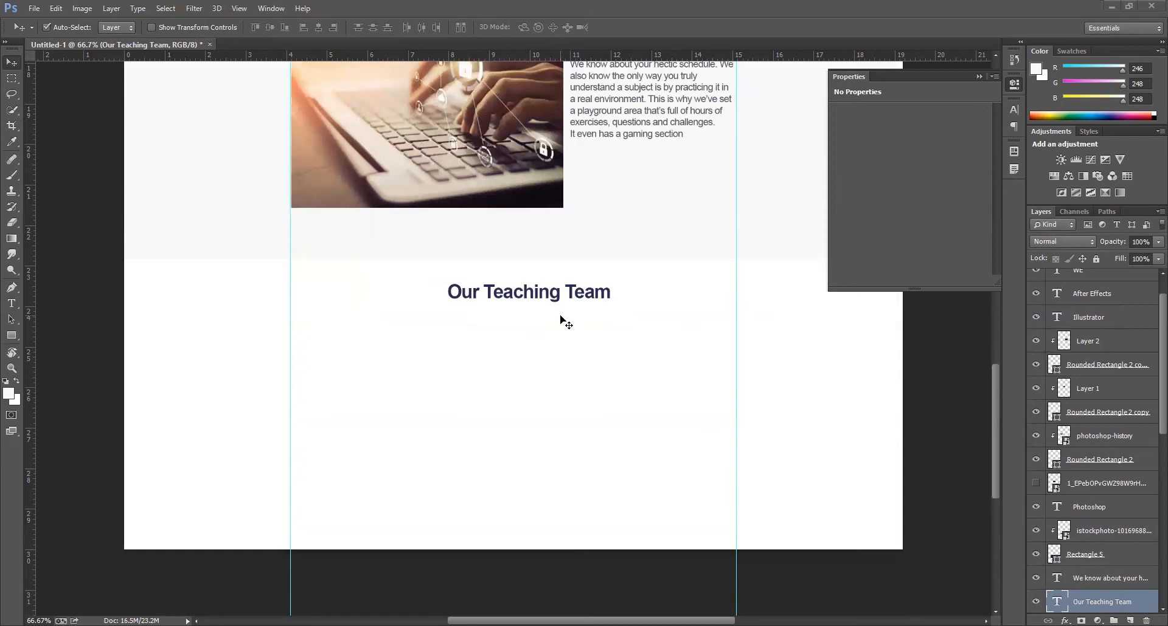
pyautogui.click(12, 339)
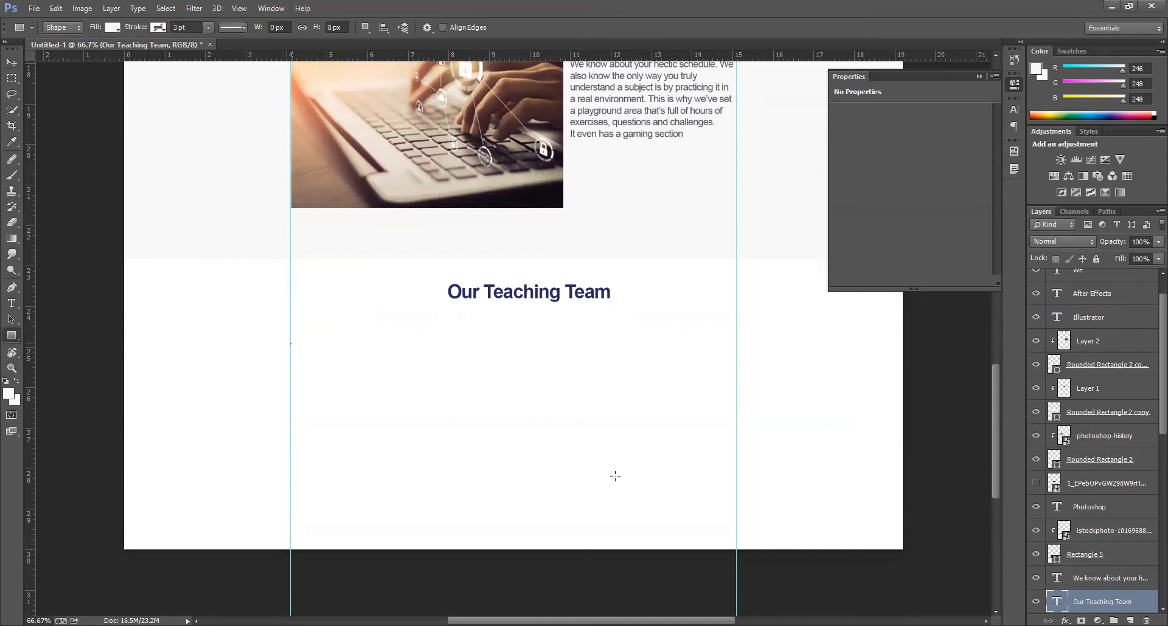
pyautogui.moveTo(735, 527); pyautogui.dragTo(736, 528)
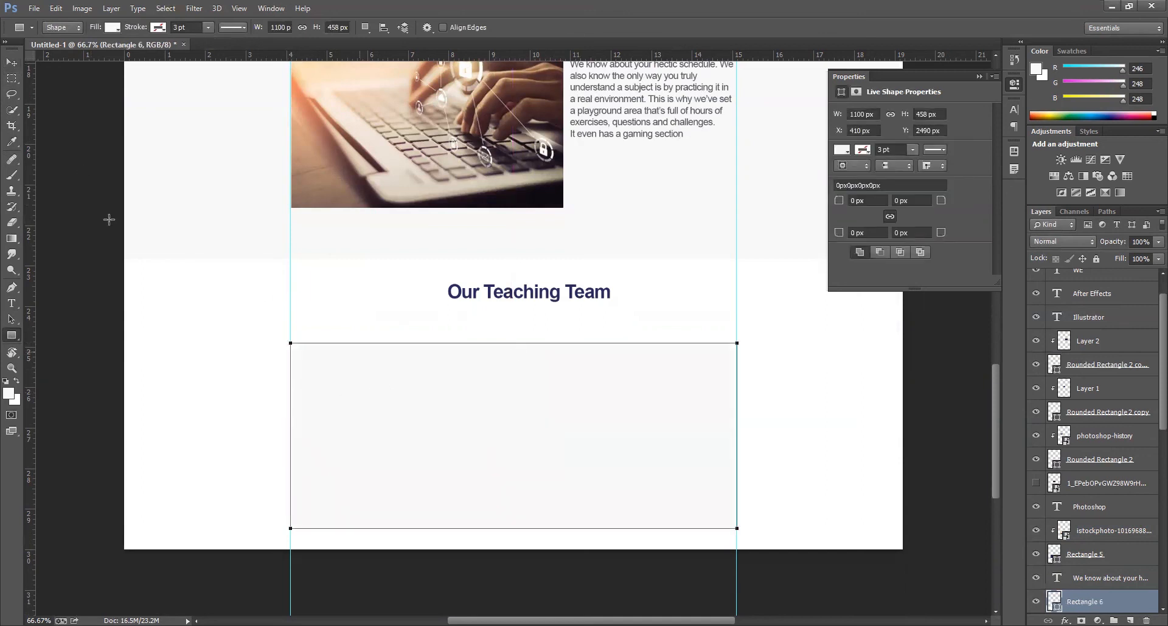
# - Draw an ellipse about 185 x 193 px near the light grey rectangle's upper-left corner and fill it dark blue
pyautogui.click(11, 336)
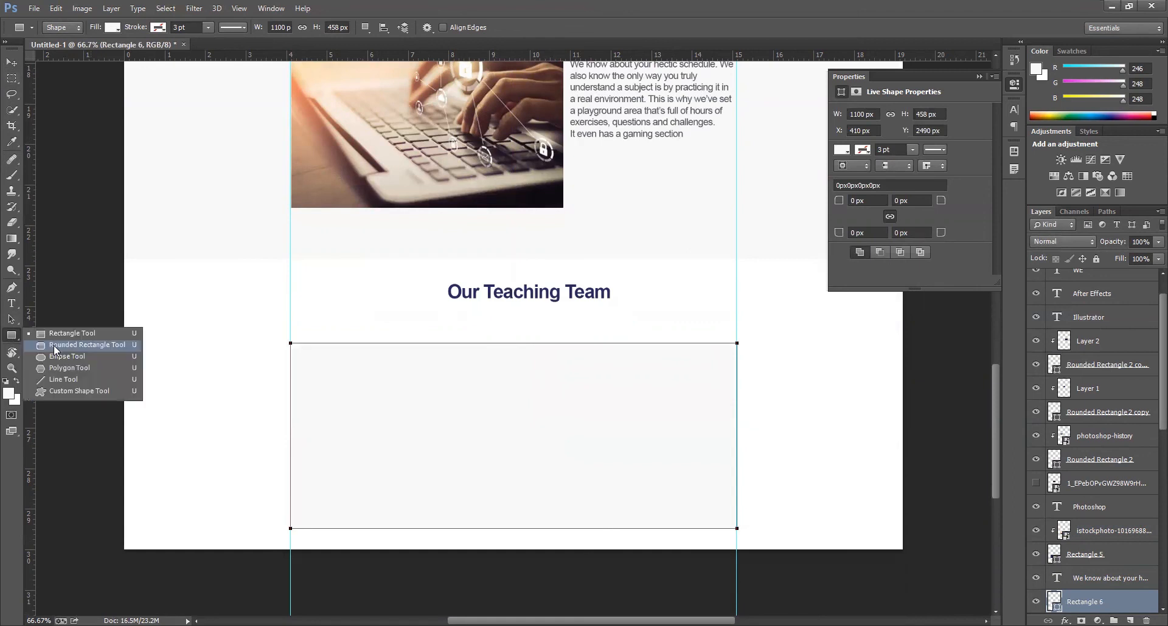
pyautogui.click(53, 345)
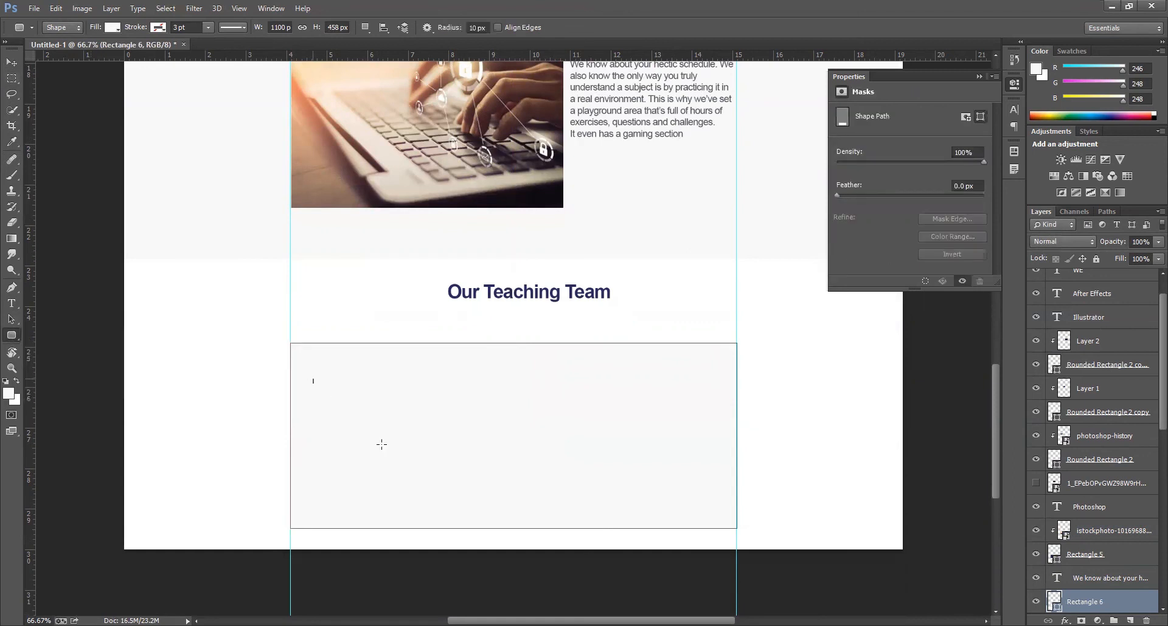
pyautogui.click(11, 335)
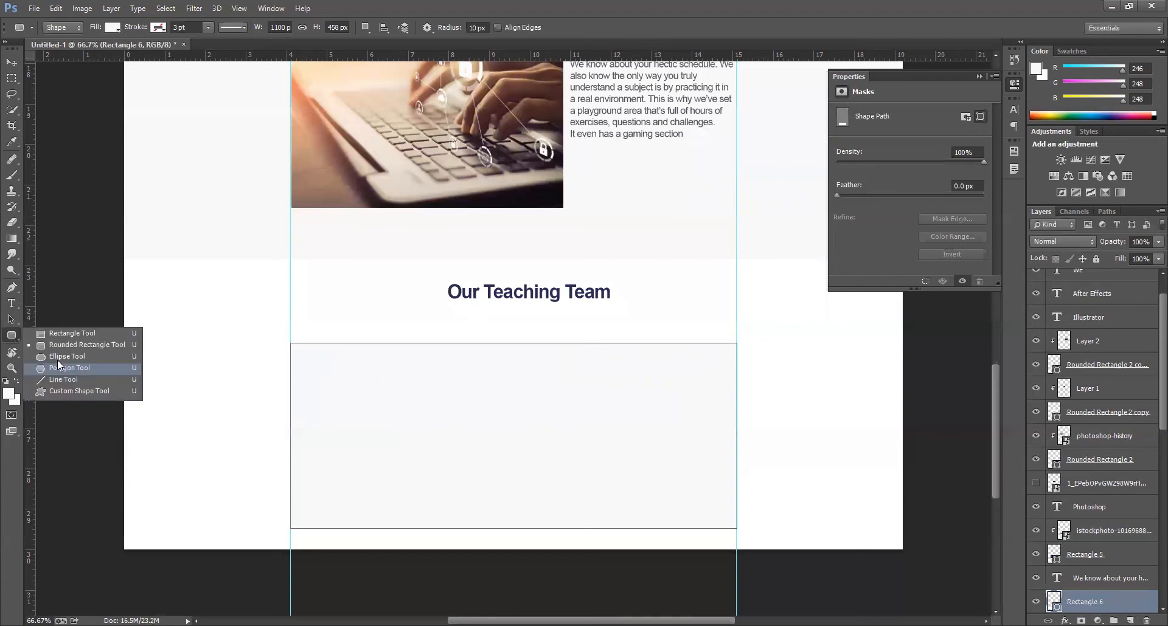
pyautogui.click(55, 356)
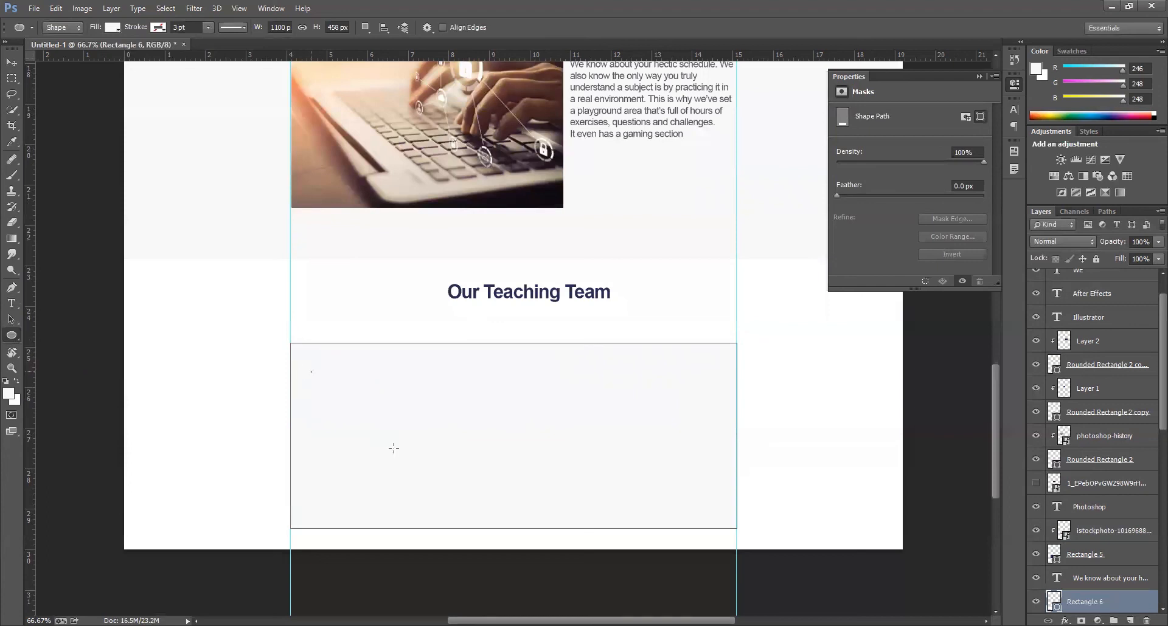
pyautogui.moveTo(384, 452)
pyautogui.mouseDown()
pyautogui.moveTo(383, 441)
pyautogui.moveTo(386, 450)
pyautogui.mouseUp()
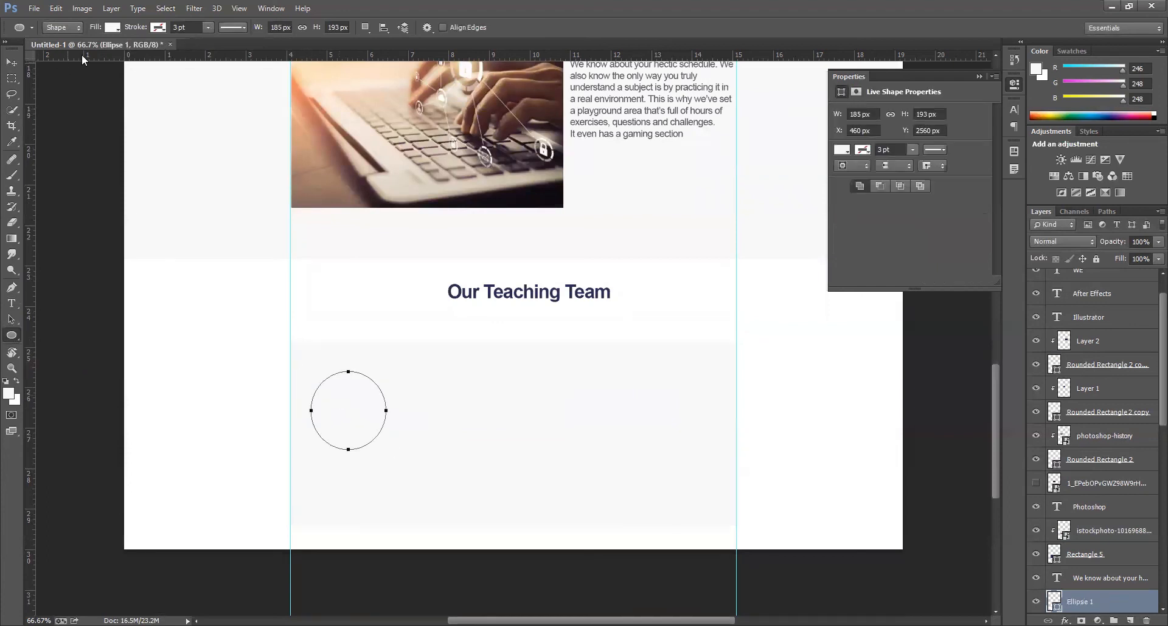
pyautogui.click(113, 27)
pyautogui.click(79, 87)
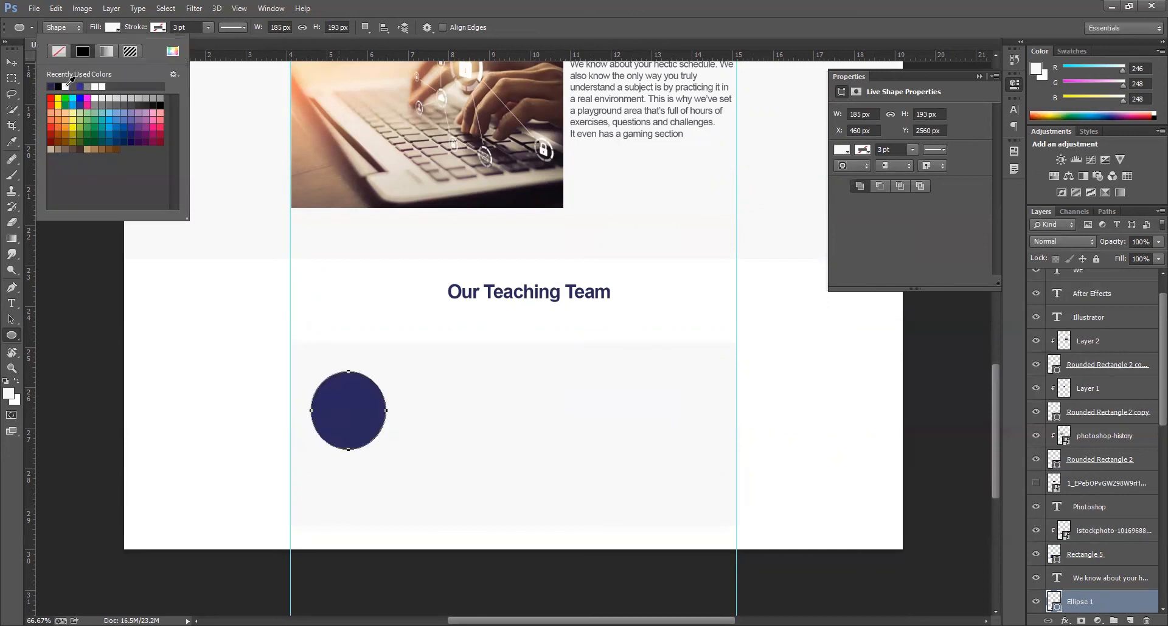
# - Move the dark blue ellipse to the left guide and duplicate it three times to form a row of four across the rectangle
pyautogui.click(15, 65)
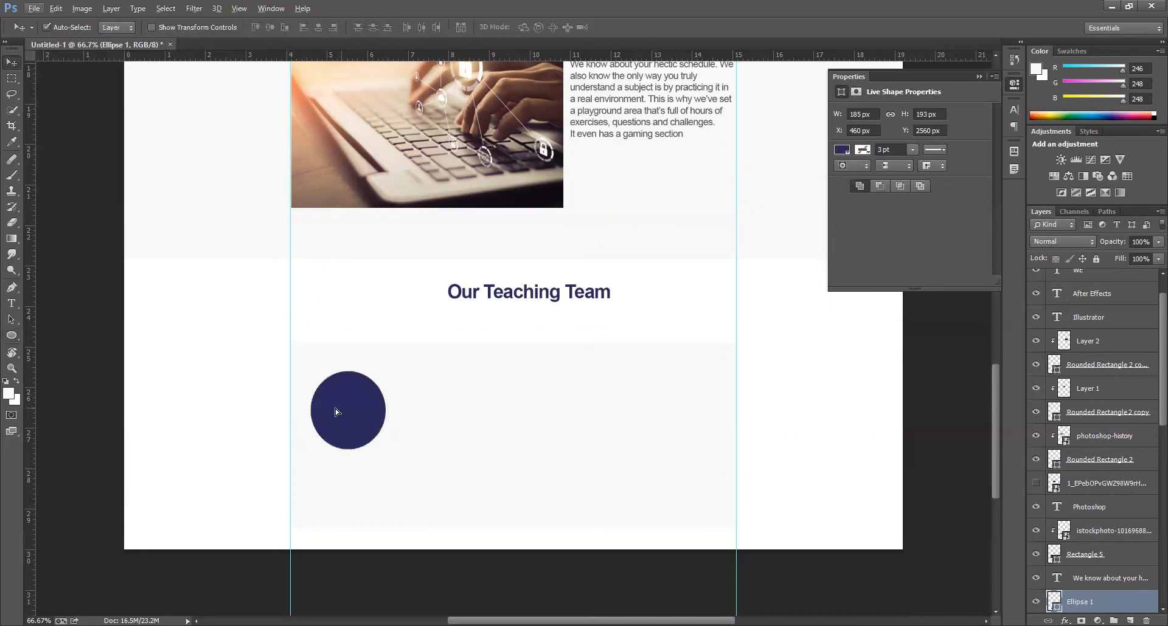
pyautogui.moveTo(317, 410); pyautogui.dragTo(675, 412)
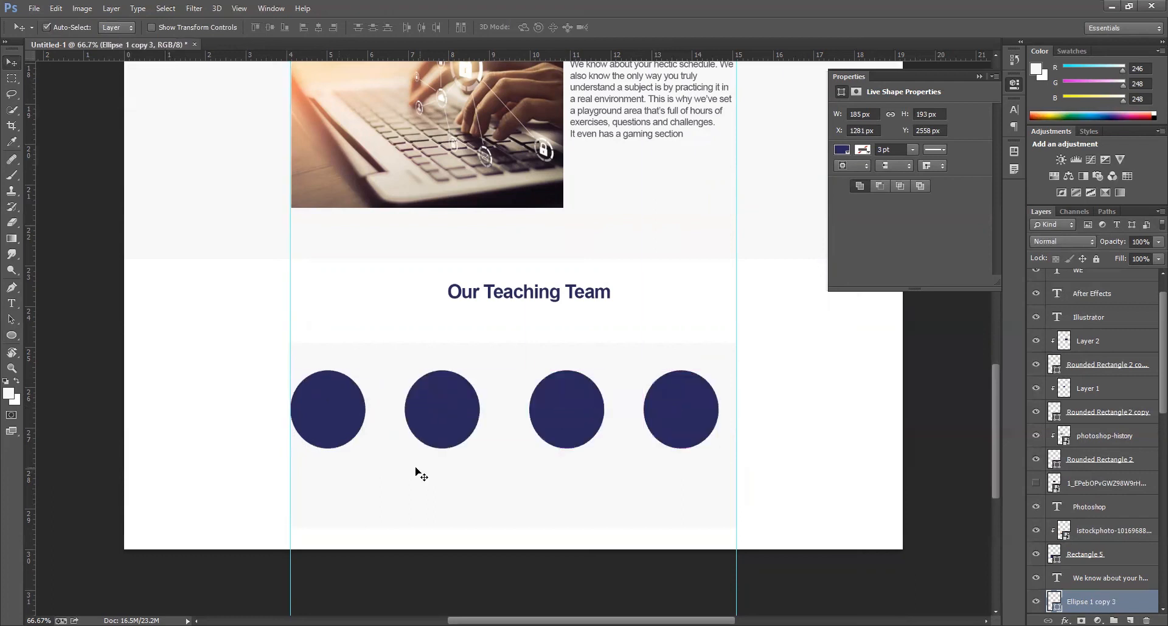
# - Review the whole page layout from the header down to the Our Teaching Team section
pyautogui.scroll(-1, 426, 486)
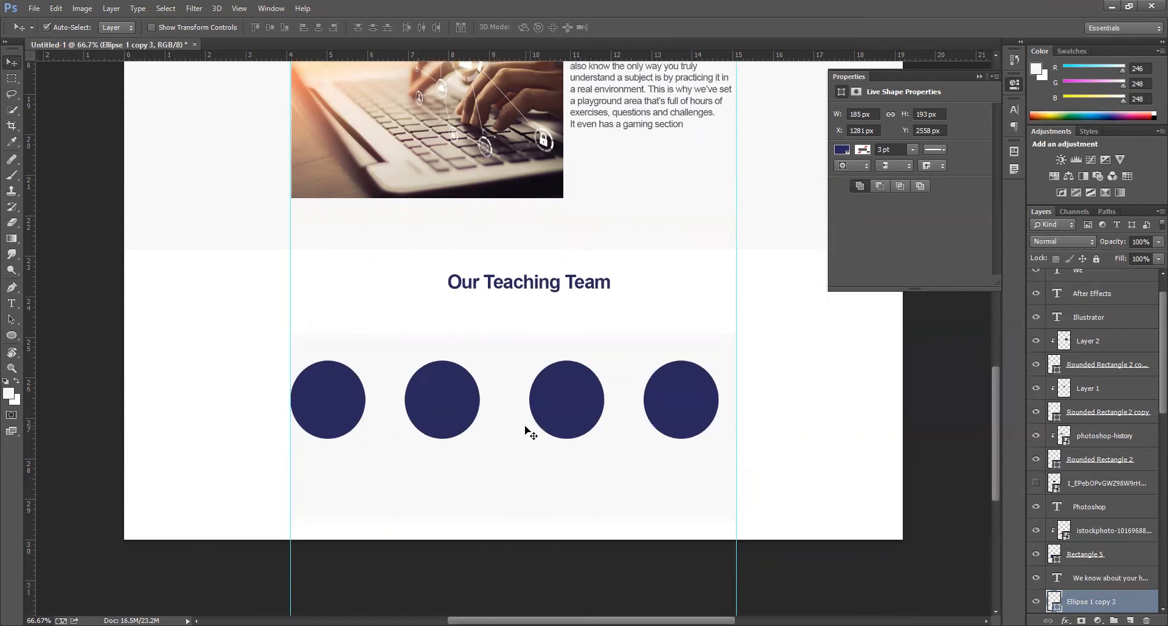
pyautogui.hotkey('ctrl', '-')
pyautogui.hotkey('ctrl', '-')
pyautogui.hotkey('ctrl', '-')
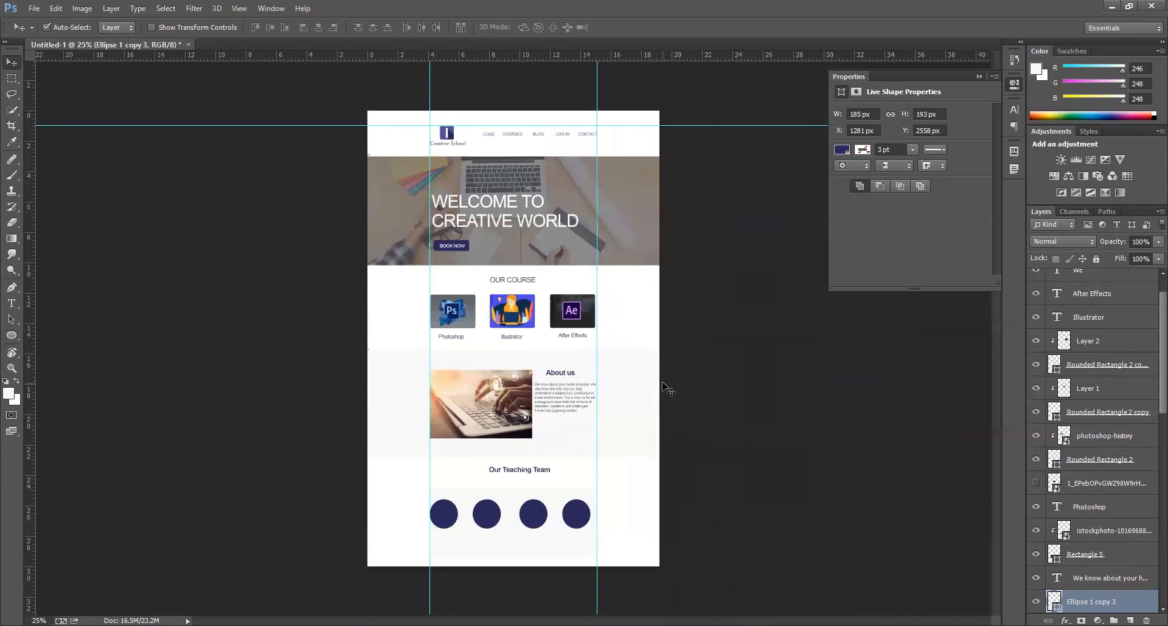
pyautogui.hotkey('ctrl', '+')
pyautogui.hotkey('ctrl', '+')
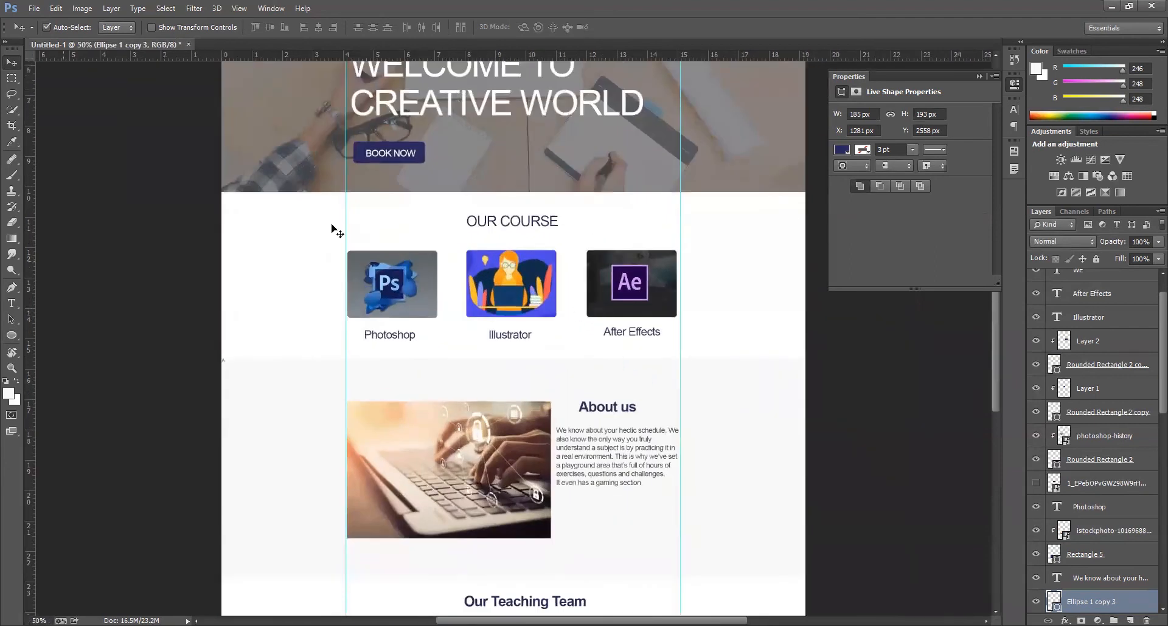
pyautogui.scroll(-1, 769, 413)
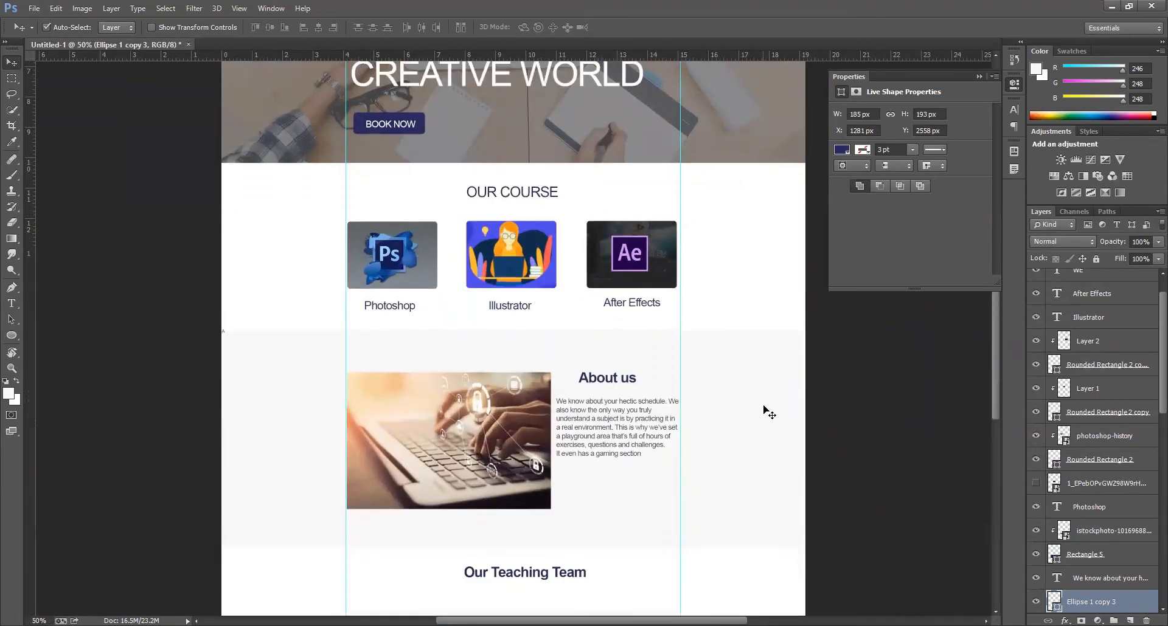
pyautogui.scroll(-4, 768, 412)
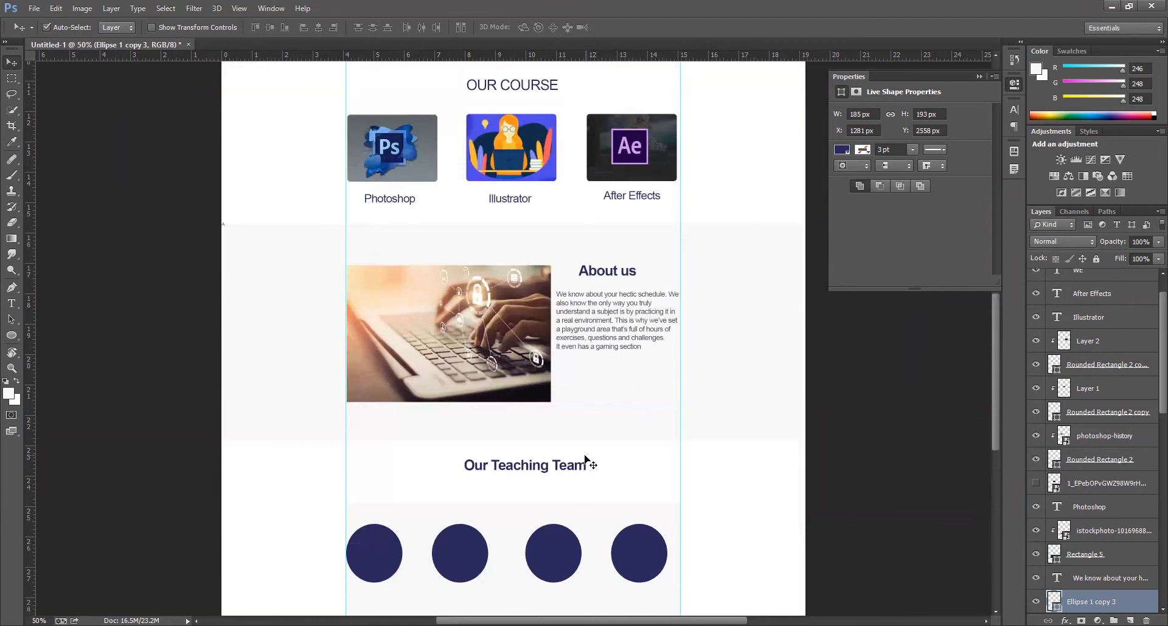
pyautogui.scroll(-2, 644, 446)
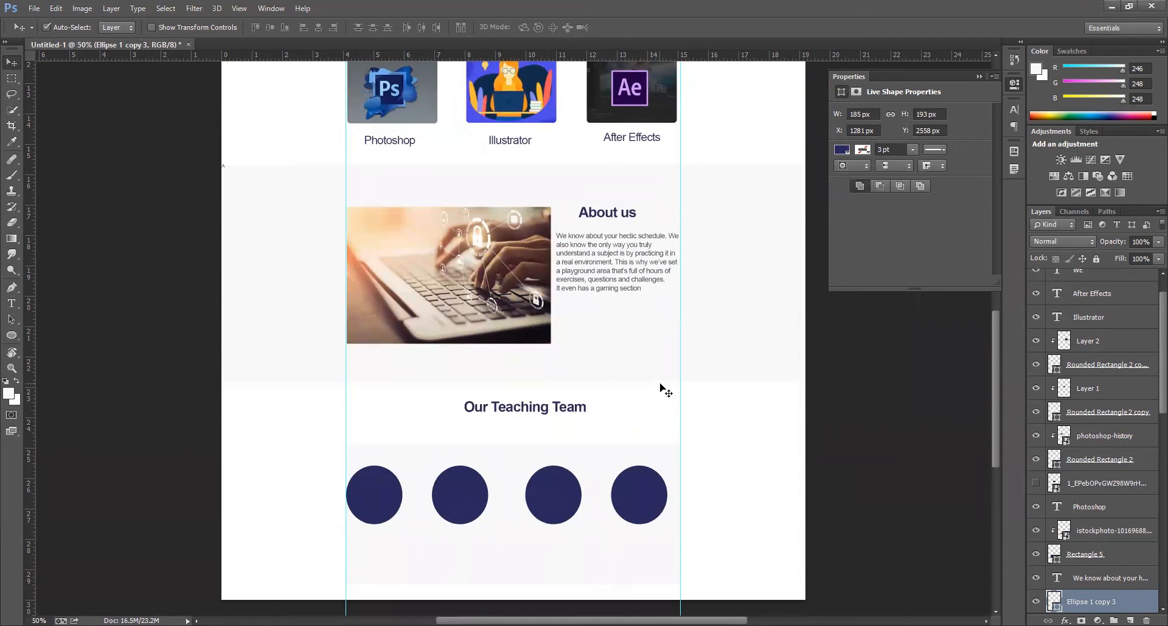
pyautogui.scroll(1, 663, 389)
pyautogui.scroll(1, 663, 394)
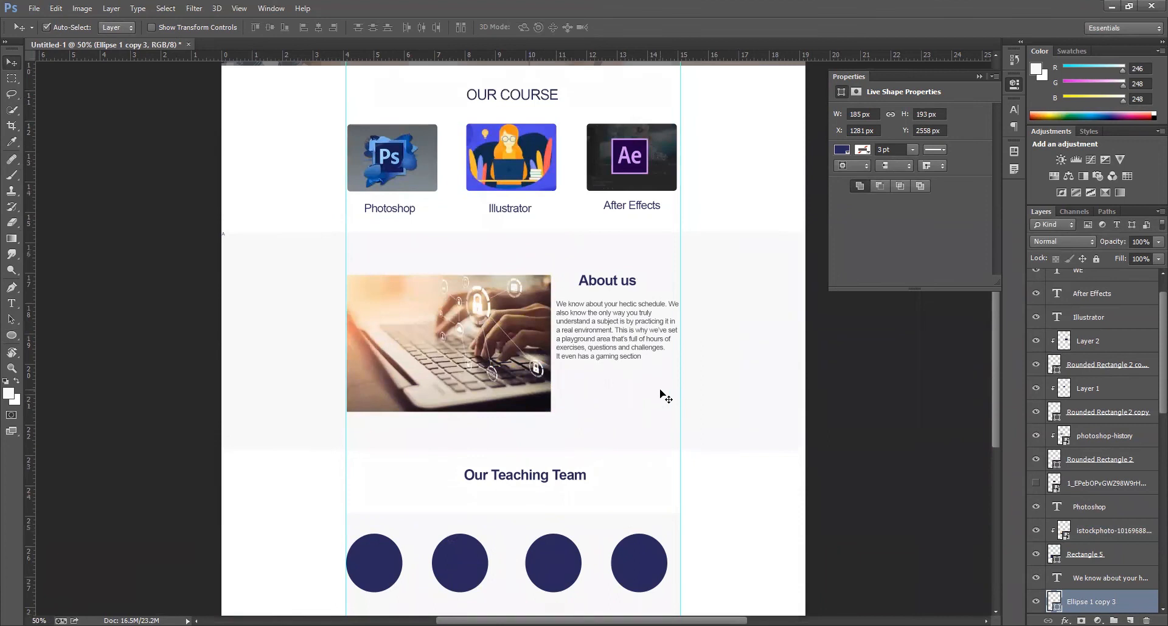
pyautogui.scroll(-2, 485, 376)
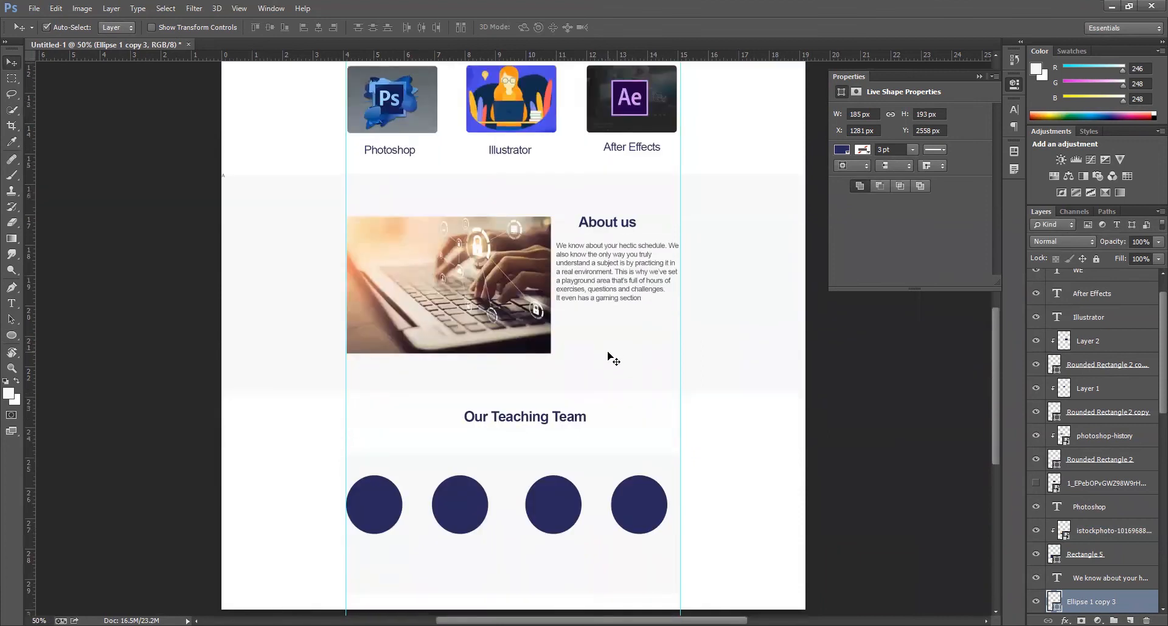
pyautogui.scroll(-1, 608, 359)
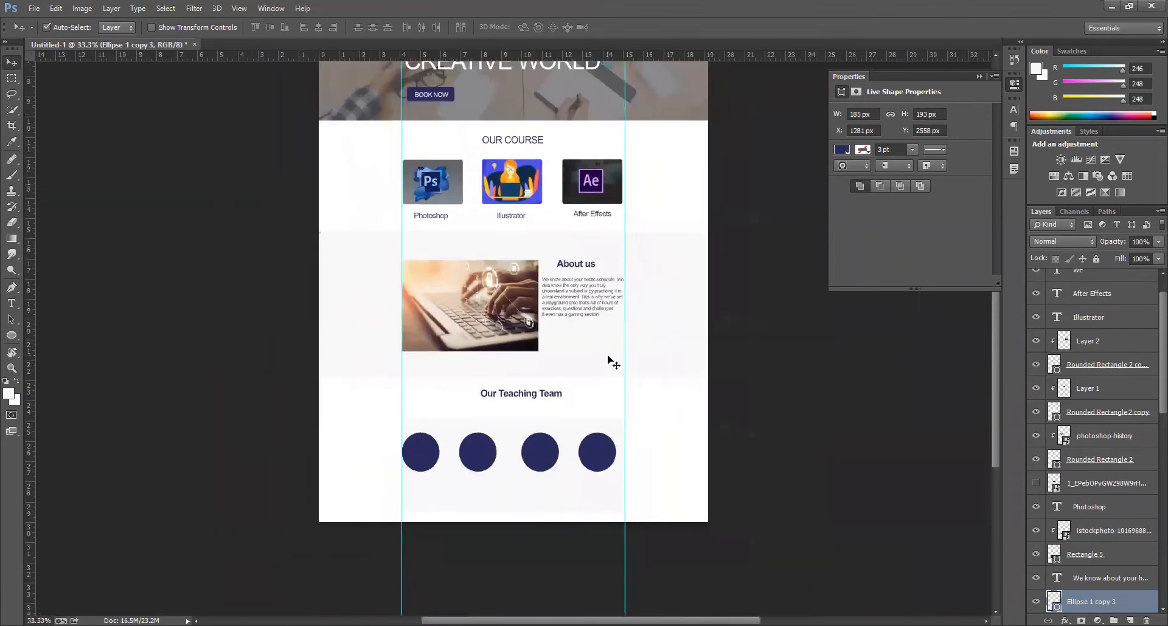
pyautogui.scroll(2, 610, 361)
pyautogui.scroll(2, 610, 361)
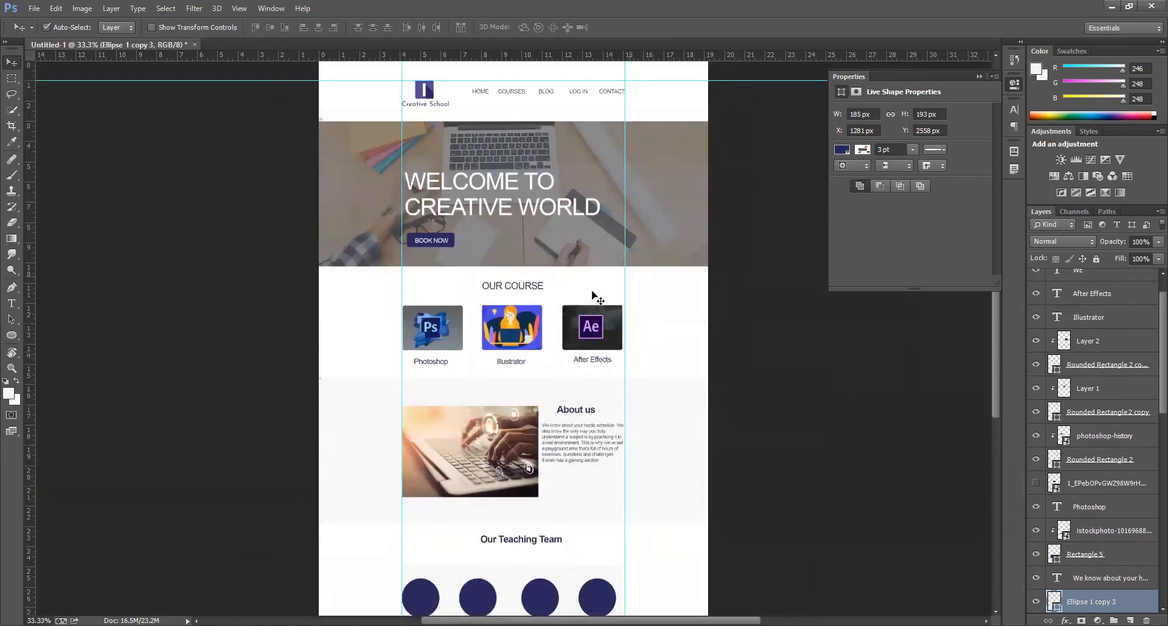
pyautogui.scroll(-1, 578, 301)
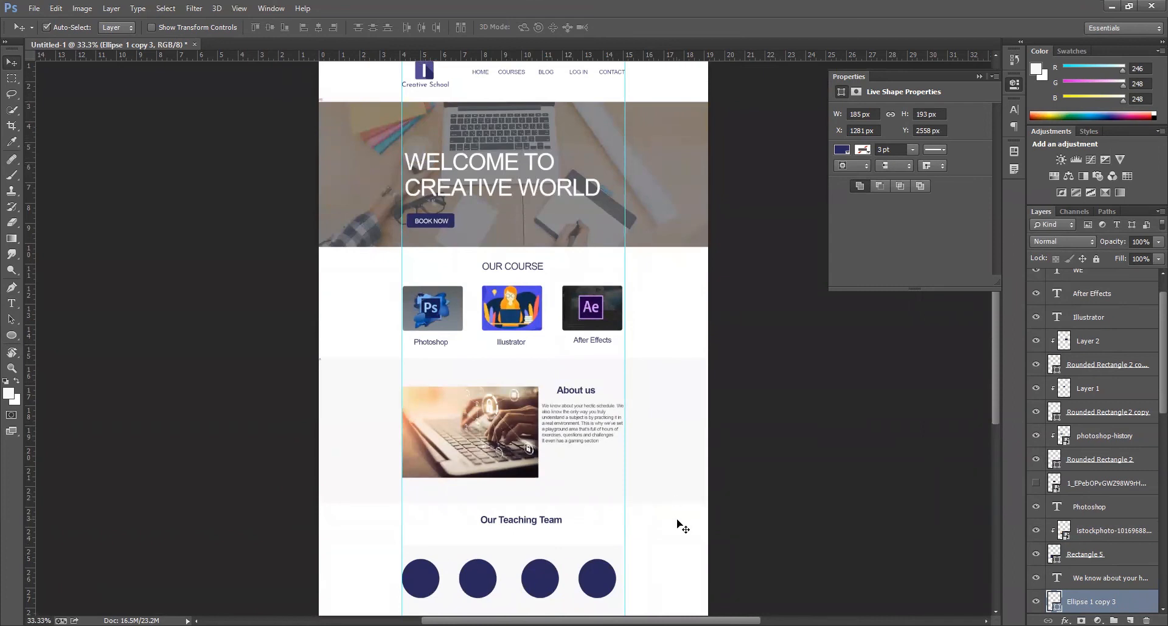
pyautogui.scroll(-1, 718, 532)
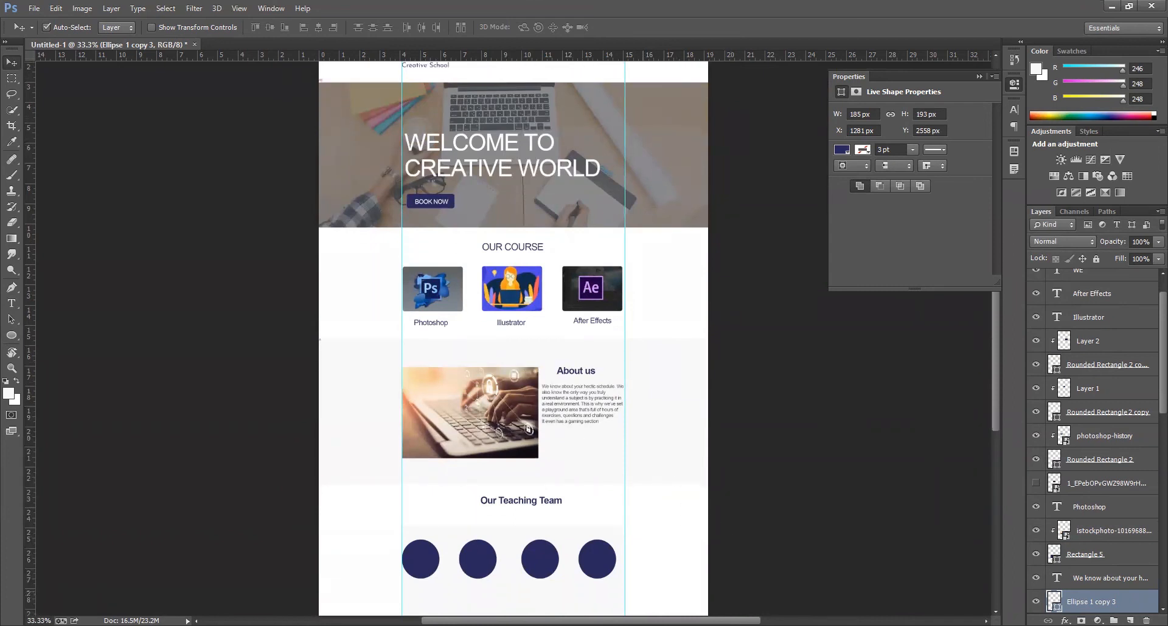